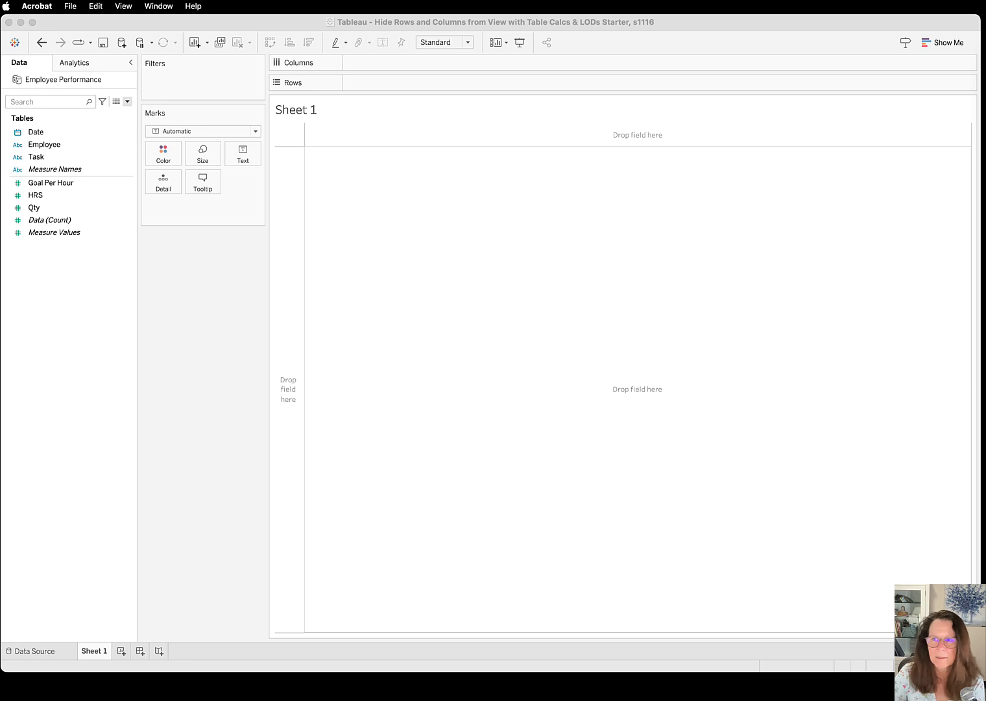
Review the messy chart on the first page of the Acrobat guide and the Employee Performance data source, ending on Sheet 1
{"action": "left_click_drag", "start_coordinate": [985, 40], "coordinate": [800, 42]}
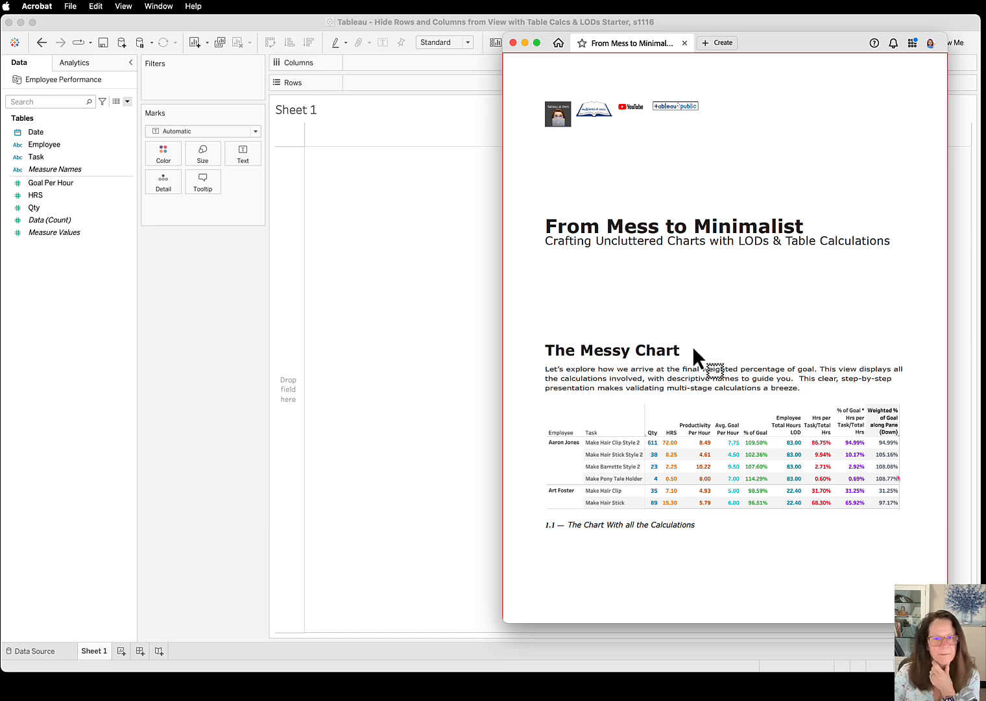
{"action": "left_click_drag", "start_coordinate": [758, 45], "coordinate": [985, 64]}
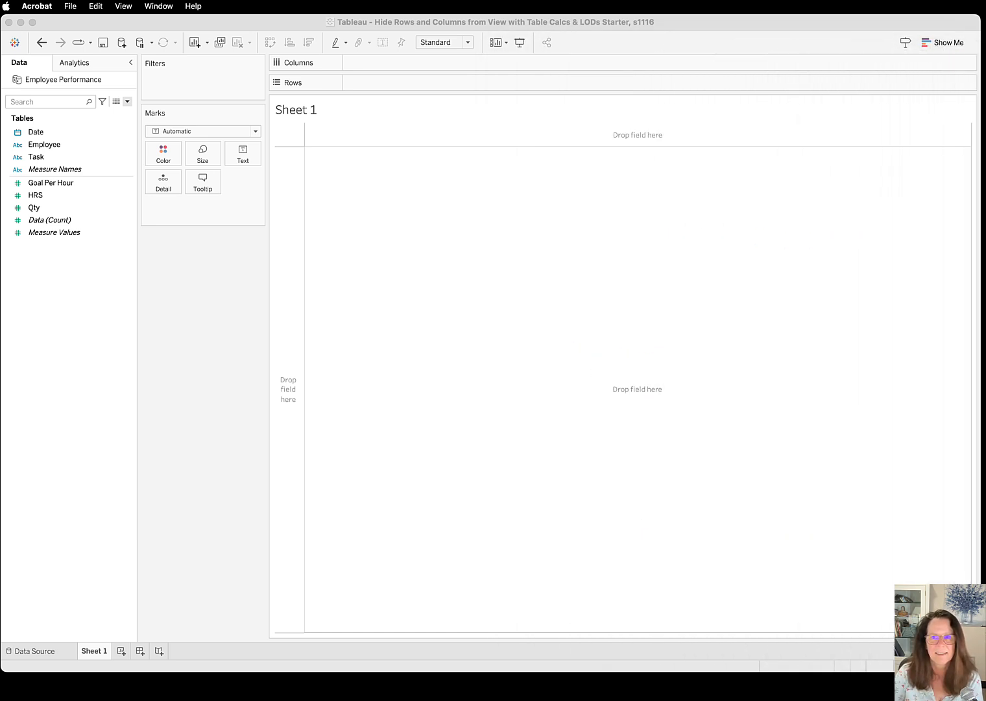
{"action": "left_click", "coordinate": [39, 651]}
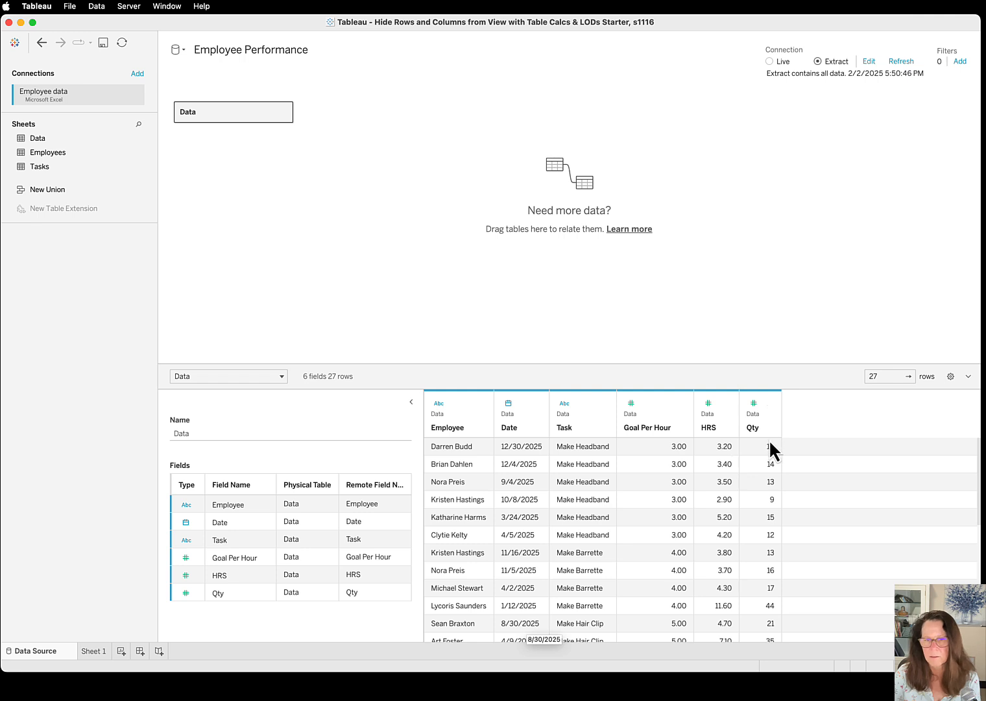
{"action": "left_click", "coordinate": [96, 651]}
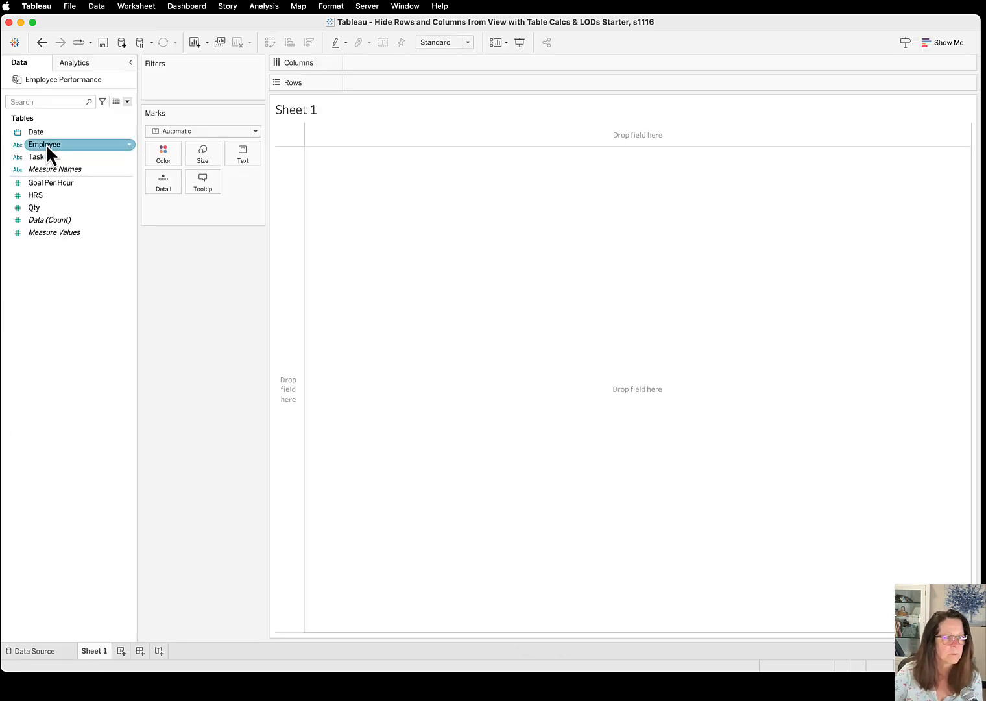
Place the Employee and Task dimensions on Rows, with Task after Employee
{"action": "left_click_drag", "start_coordinate": [46, 144], "coordinate": [374, 84]}
{"action": "left_click_drag", "start_coordinate": [18, 159], "coordinate": [449, 80]}
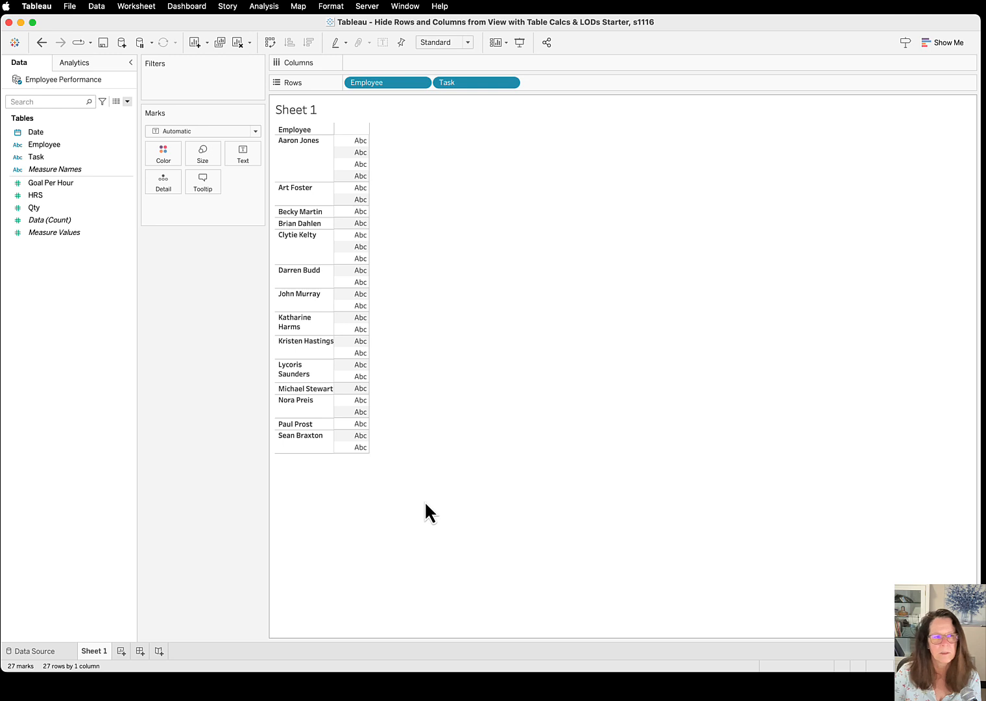
{"action": "left_click", "coordinate": [51, 156]}
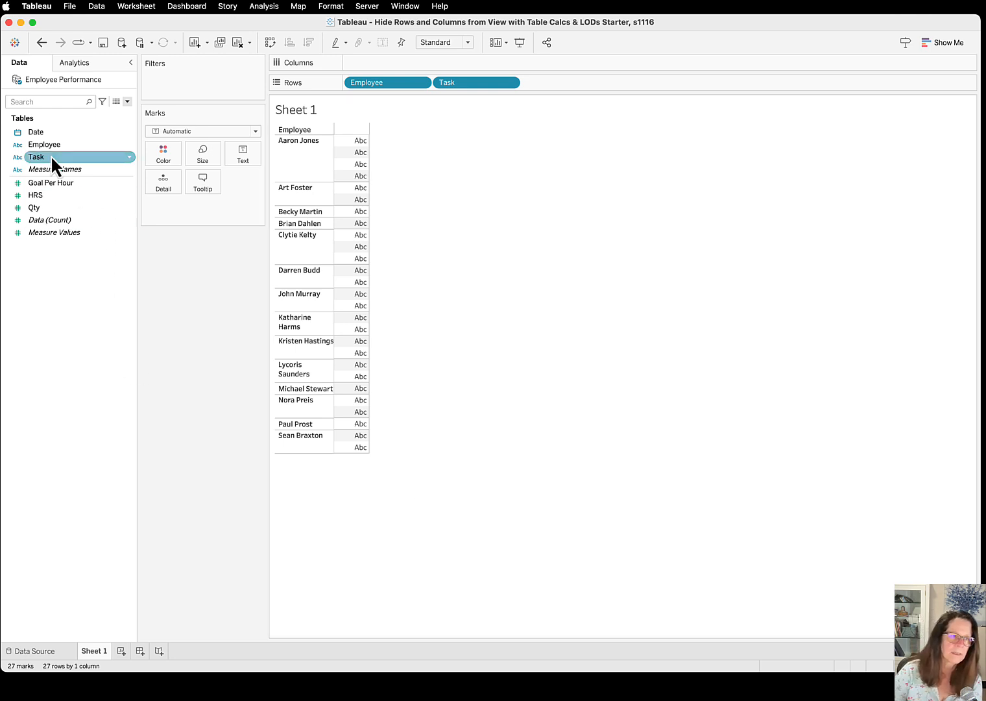
Place Measure Names on Columns and show Measure Values as the text marks
{"action": "left_click", "coordinate": [44, 168]}
{"action": "left_click_drag", "start_coordinate": [52, 172], "coordinate": [385, 64]}
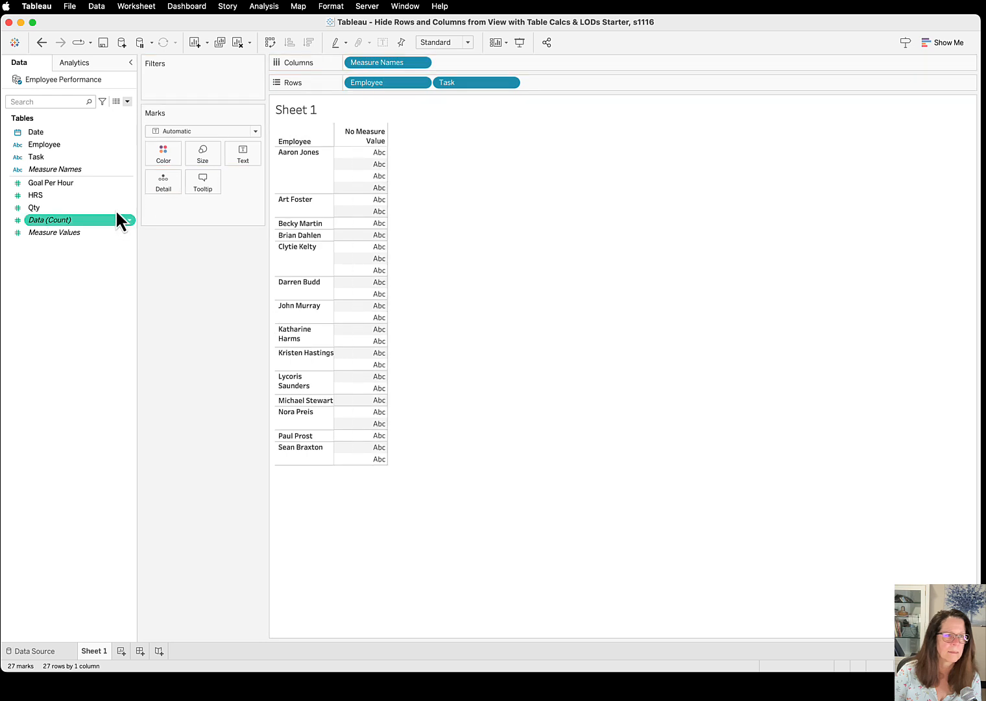
{"action": "left_click_drag", "start_coordinate": [61, 234], "coordinate": [243, 159]}
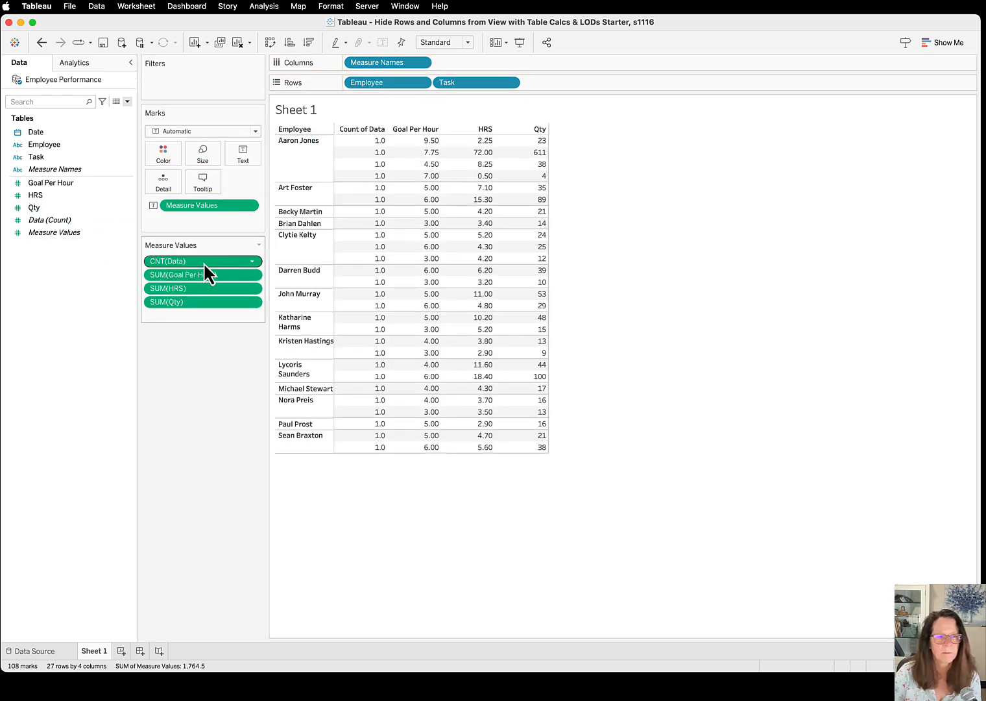
Remove the count of Data and Goal Per Hour from the measure values, and move HRS below Qty
{"action": "left_click_drag", "start_coordinate": [203, 263], "coordinate": [87, 261]}
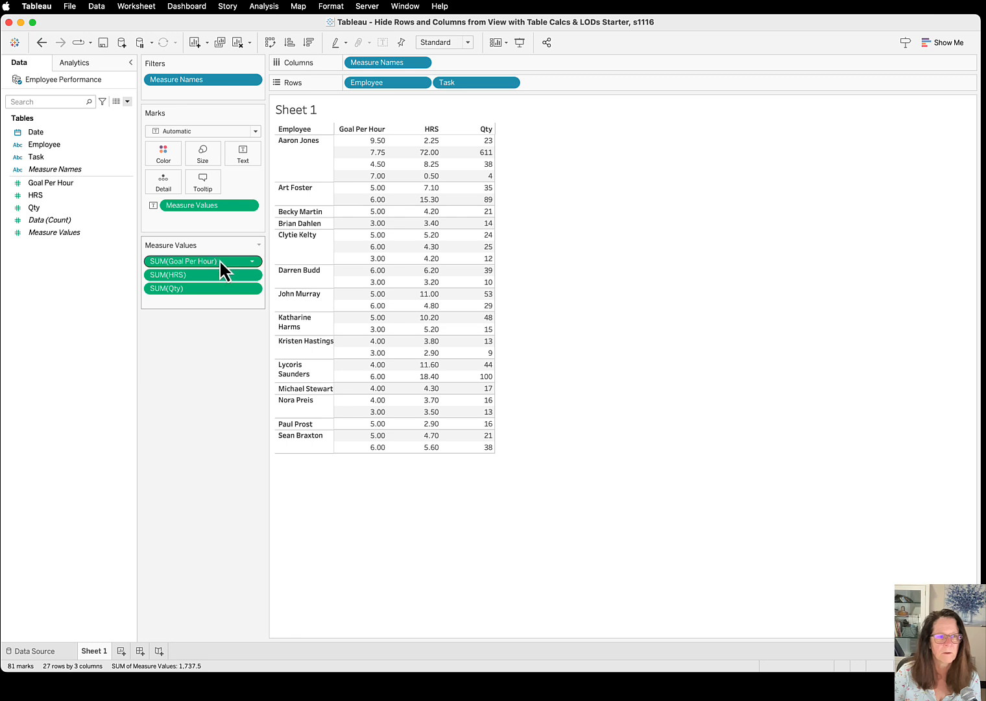
{"action": "left_click_drag", "start_coordinate": [222, 268], "coordinate": [60, 260]}
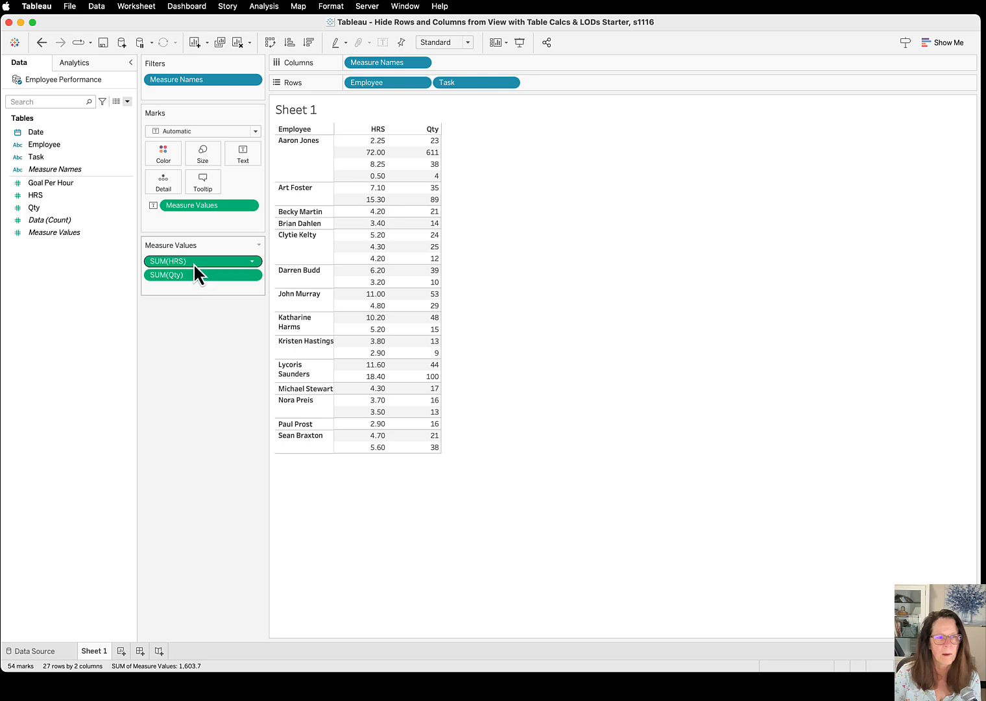
{"action": "left_click_drag", "start_coordinate": [192, 262], "coordinate": [192, 290]}
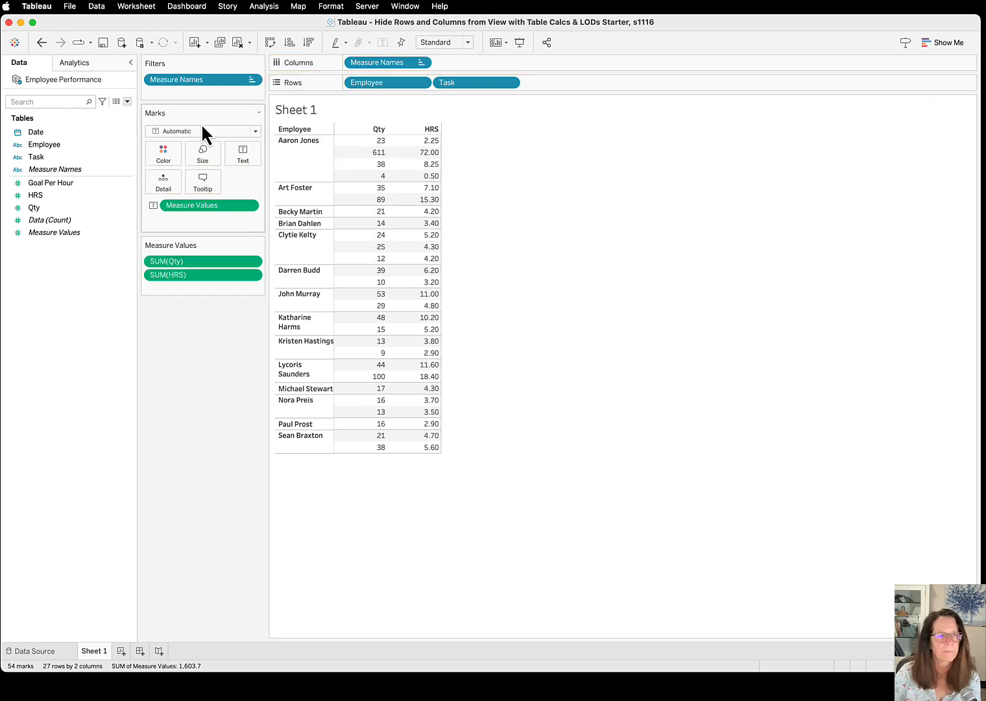
Start a new calculated field and consult page 3 of the Acrobat guide for the Productivity Per Hour calculation
{"action": "left_click", "coordinate": [128, 101]}
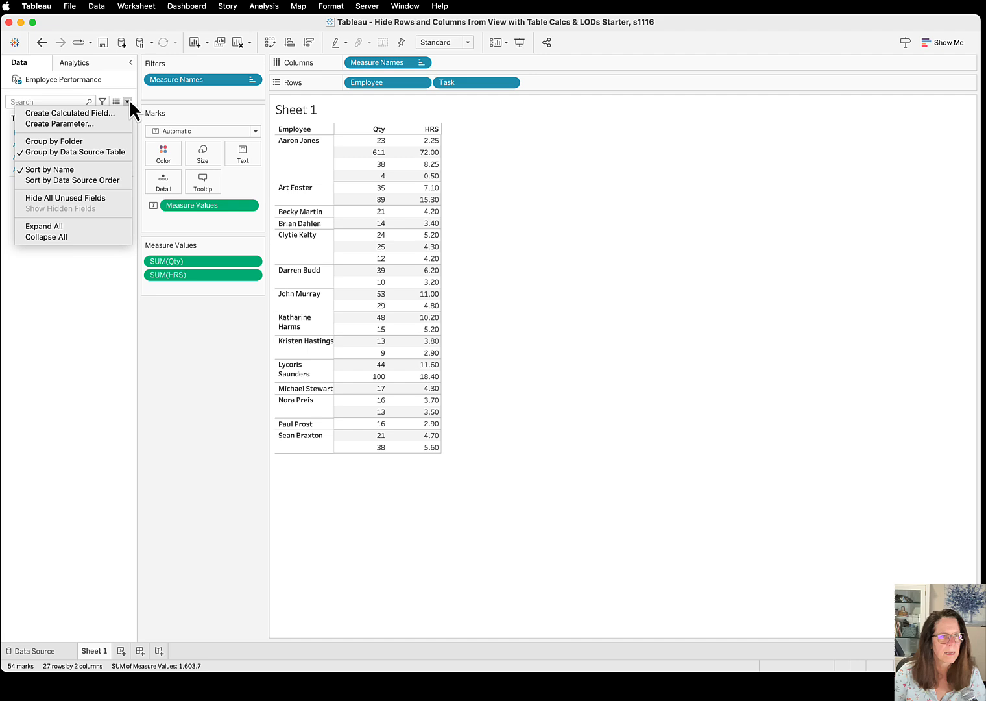
{"action": "left_click", "coordinate": [75, 115]}
{"action": "key", "text": "super+Tab"}
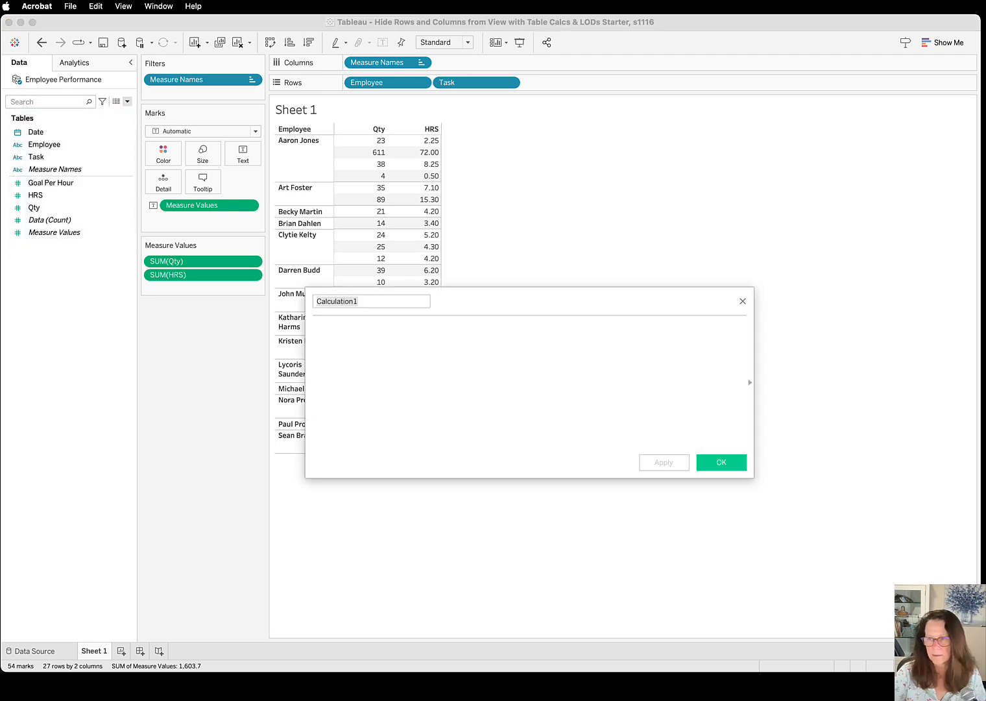
{"action": "left_click_drag", "start_coordinate": [805, 61], "coordinate": [768, 66]}
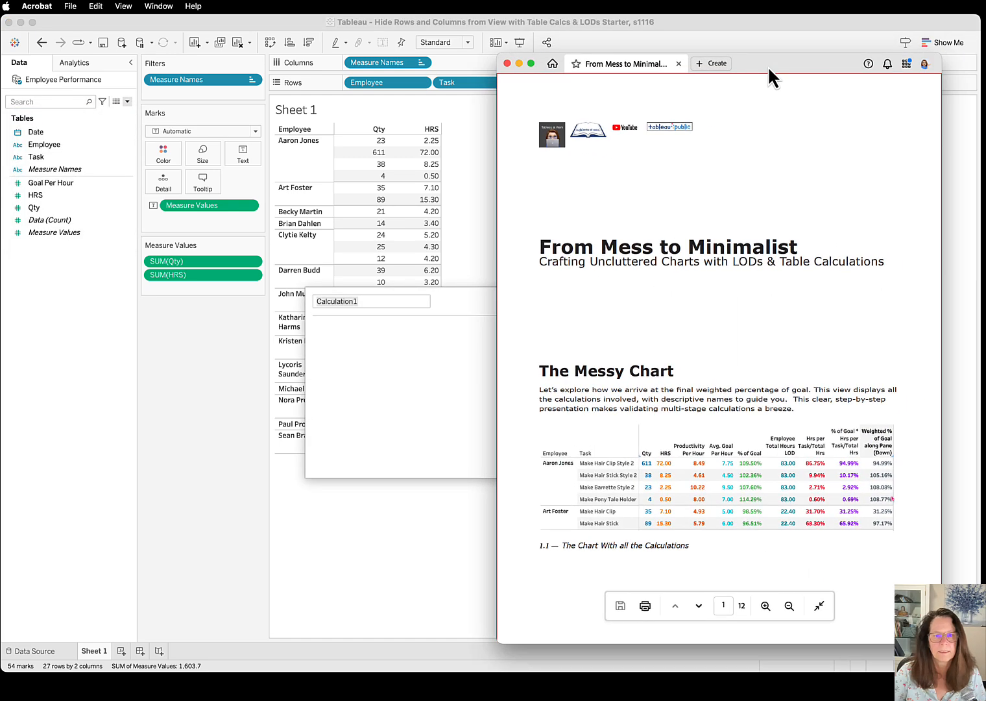
{"action": "left_click", "coordinate": [699, 604]}
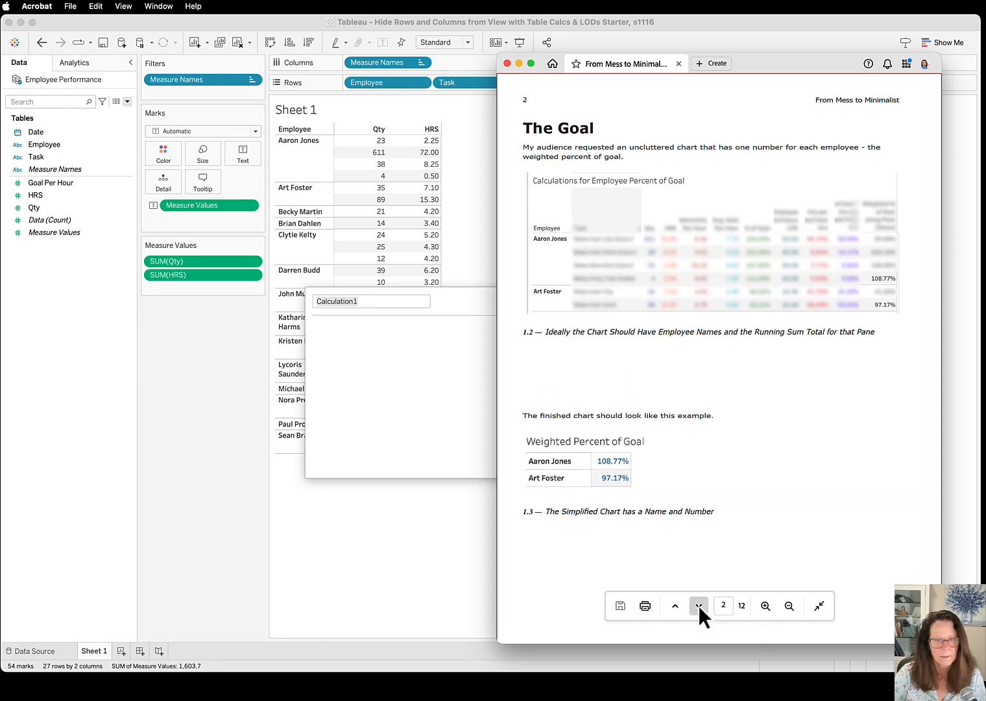
{"action": "left_click", "coordinate": [698, 605]}
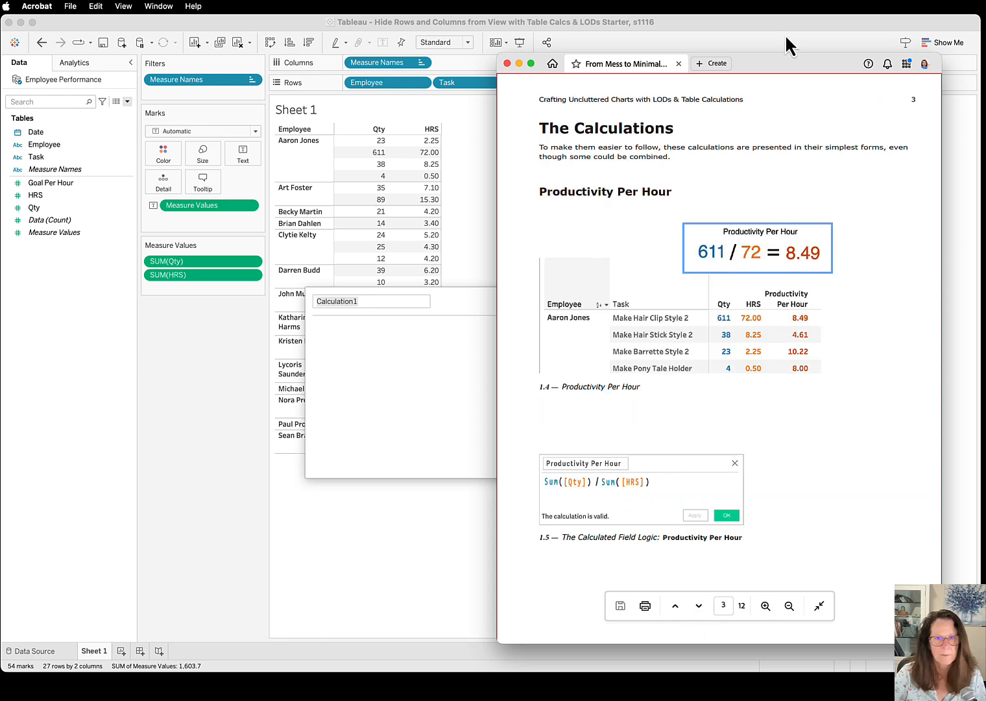
{"action": "left_click", "coordinate": [834, 90]}
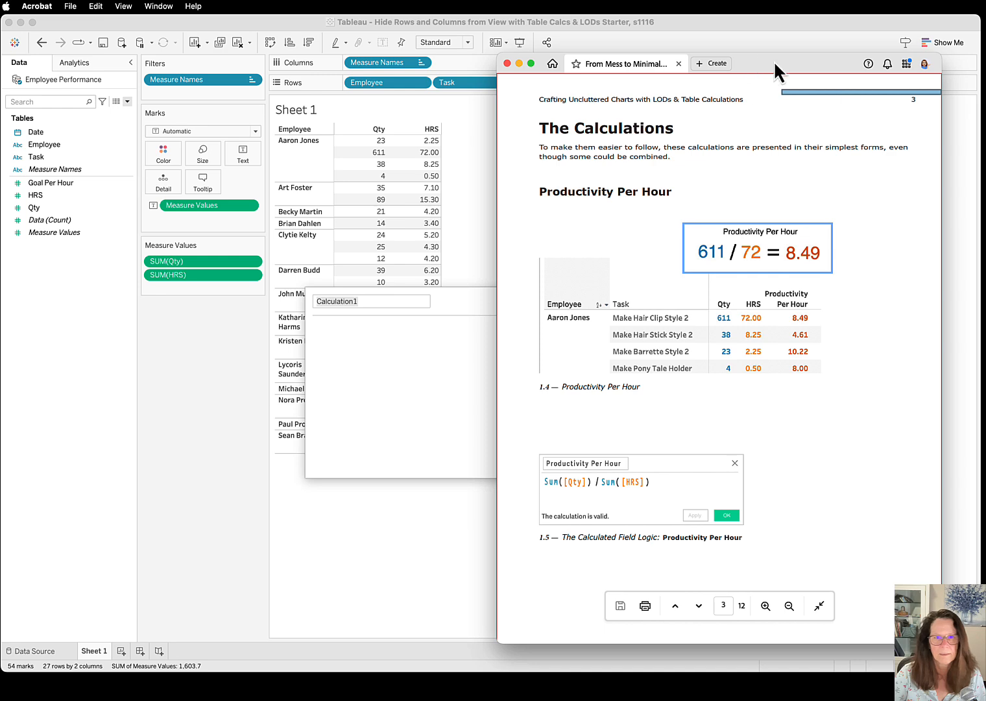
{"action": "left_click_drag", "start_coordinate": [774, 62], "coordinate": [985, 65]}
Name the new calculated field "Productivity per Hour" in Tableau
{"action": "left_click", "coordinate": [366, 302]}
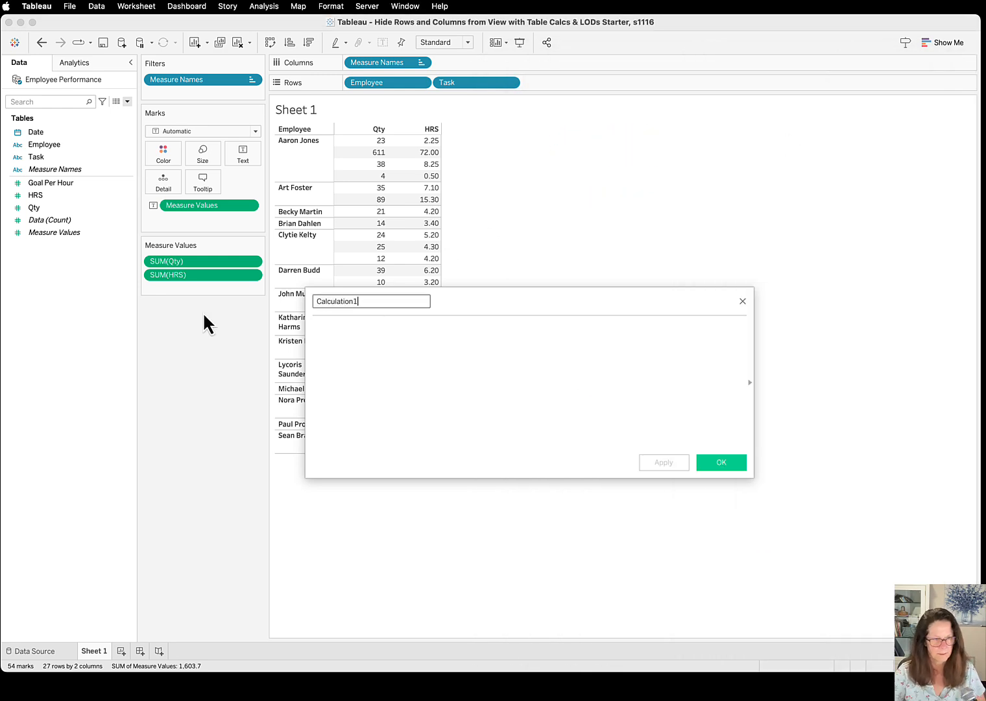
{"action": "key", "text": "BackSpace"}
{"action": "key", "text": "BackSpace"}
{"action": "key", "text": "BackSpace"}
{"action": "key", "text": "BackSpace"}
{"action": "key", "text": "BackSpace"}
{"action": "key", "text": "BackSpace"}
{"action": "key", "text": "BackSpace"}
{"action": "key", "text": "BackSpace"}
{"action": "key", "text": "BackSpace"}
{"action": "key", "text": "BackSpace"}
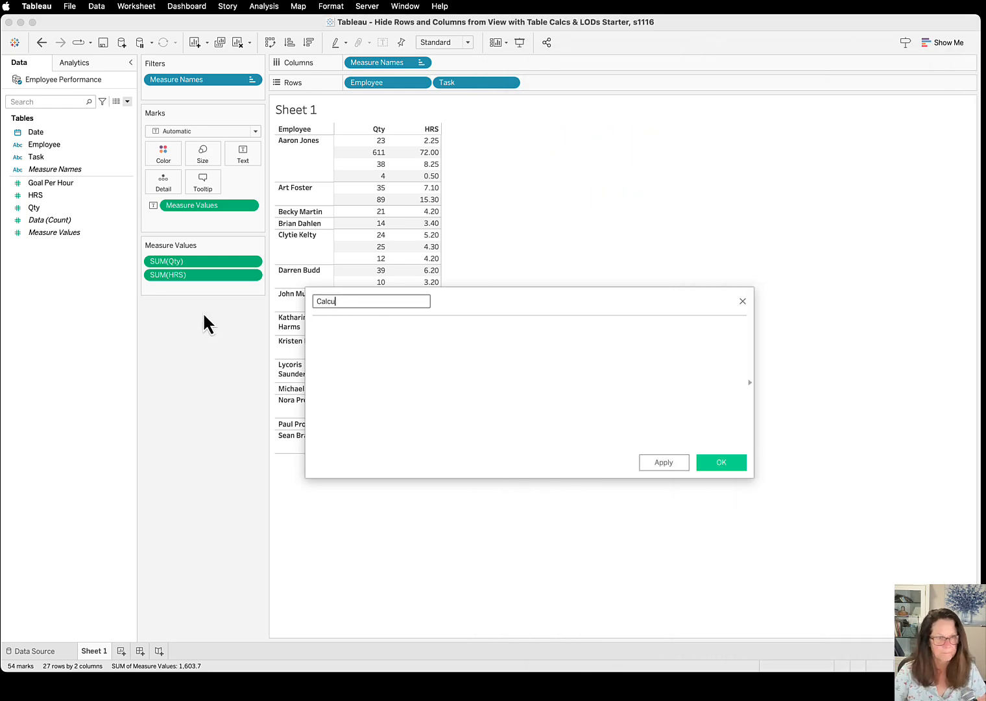
{"action": "key", "text": "BackSpace"}
{"action": "key", "text": "BackSpace"}
{"action": "type", "text": "Pro"}
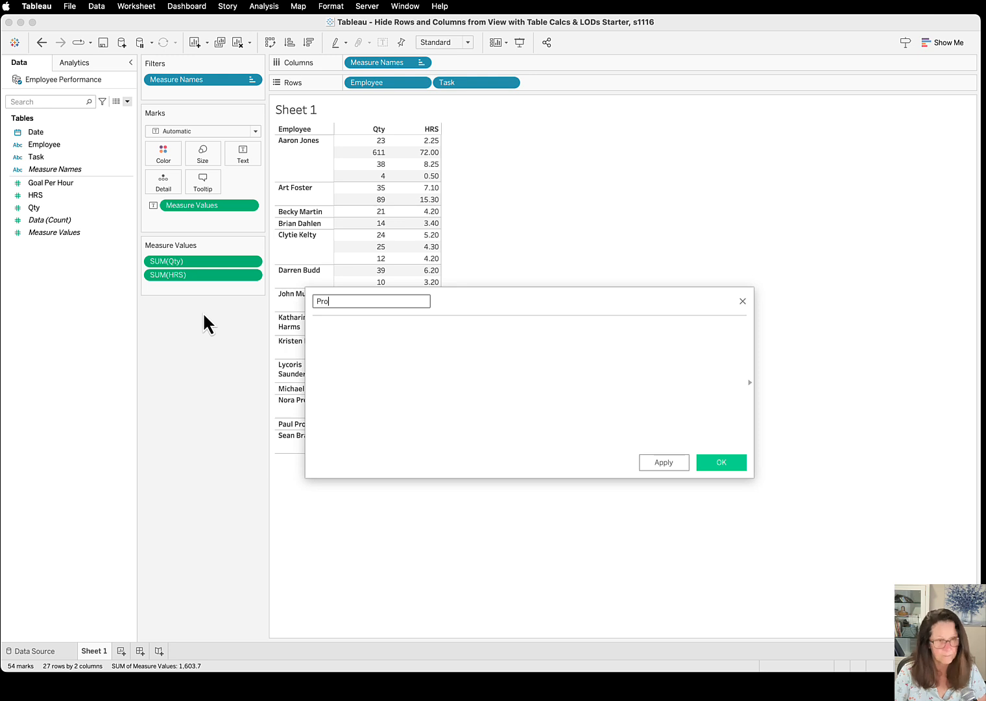
{"action": "type", "text": "ductivi"}
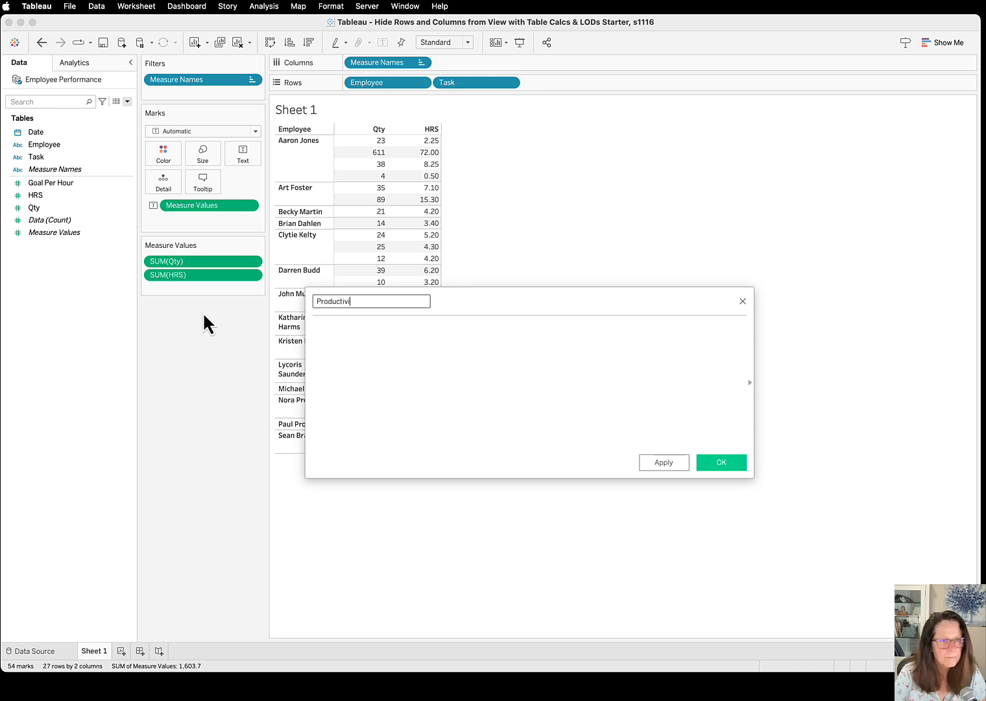
{"action": "type", "text": "ty per Hour"}
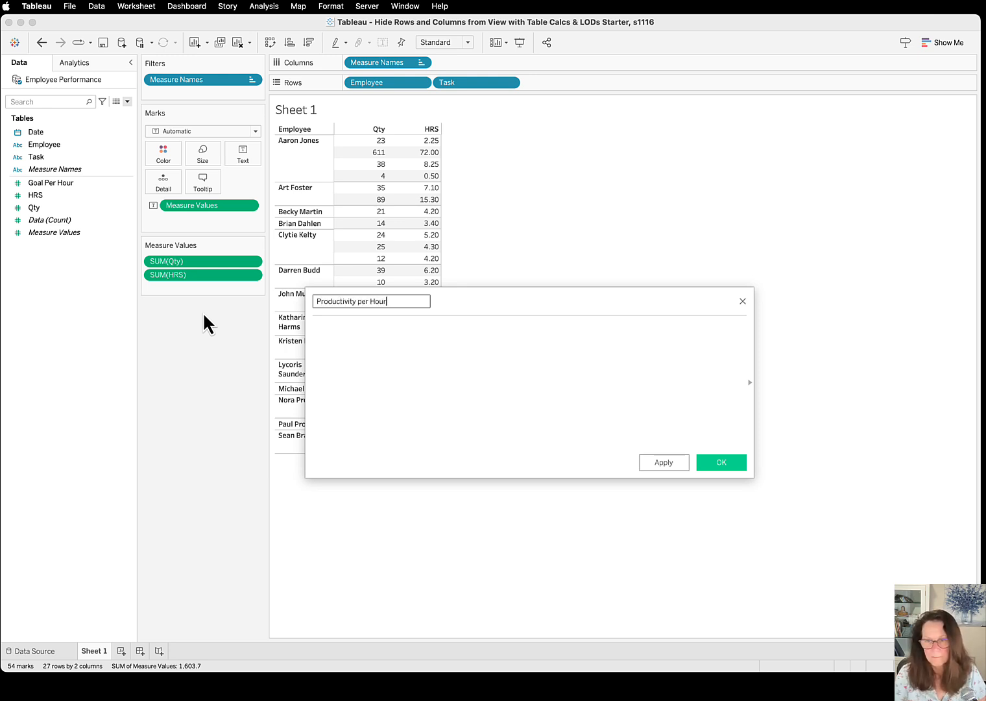
Enter the formula Sum([Qty]) / Sum([HRS]) for the calculated field and save it
{"action": "key", "text": "Tab"}
{"action": "type", "text": "Sum("}
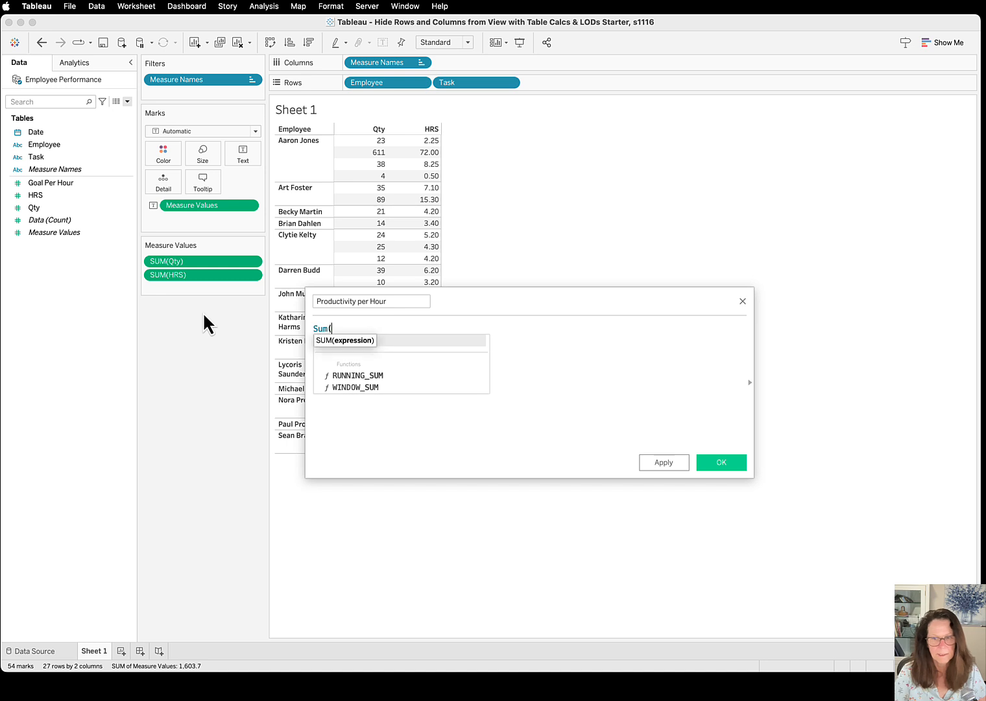
{"action": "type", "text": "[Qty]) "}
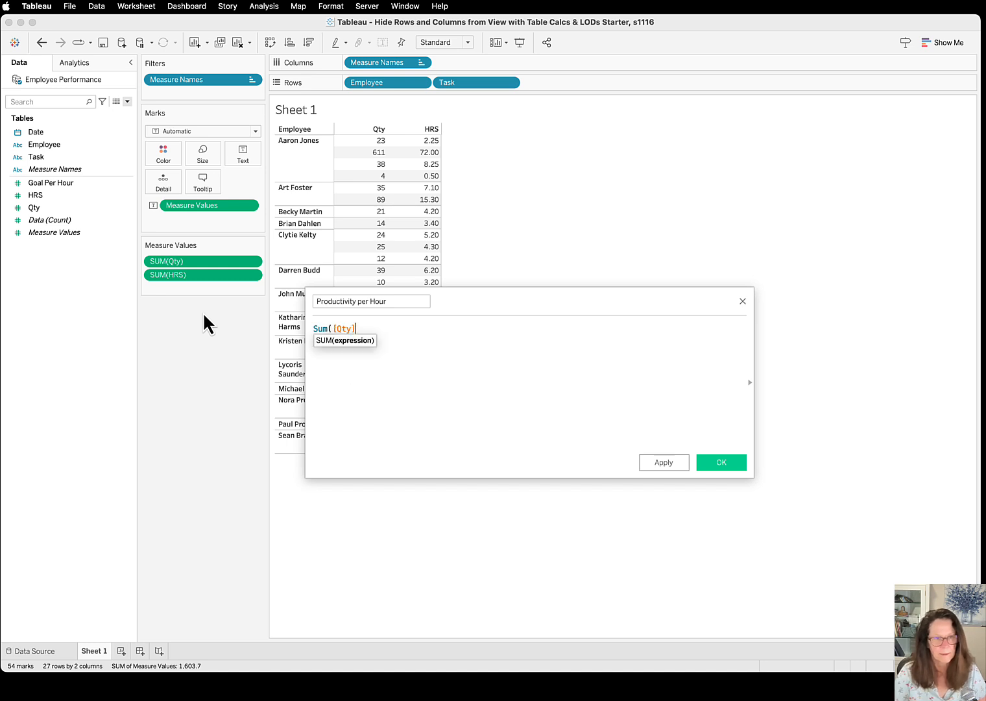
{"action": "type", "text": "/ Sum"}
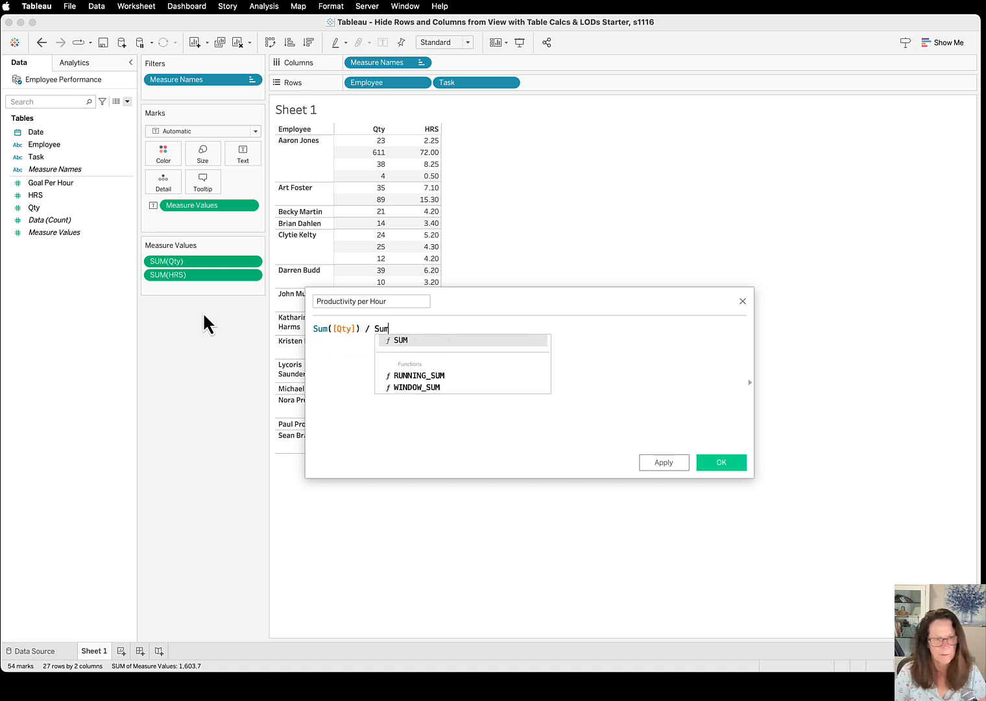
{"action": "type", "text": "([HRS]"}
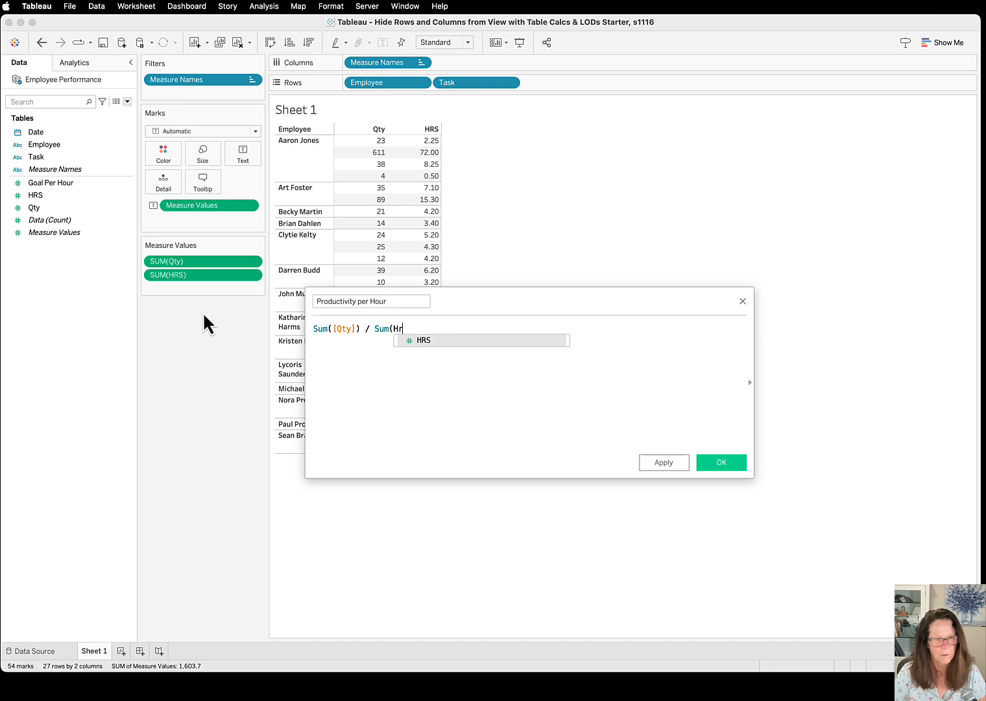
{"action": "type", "text": ")"}
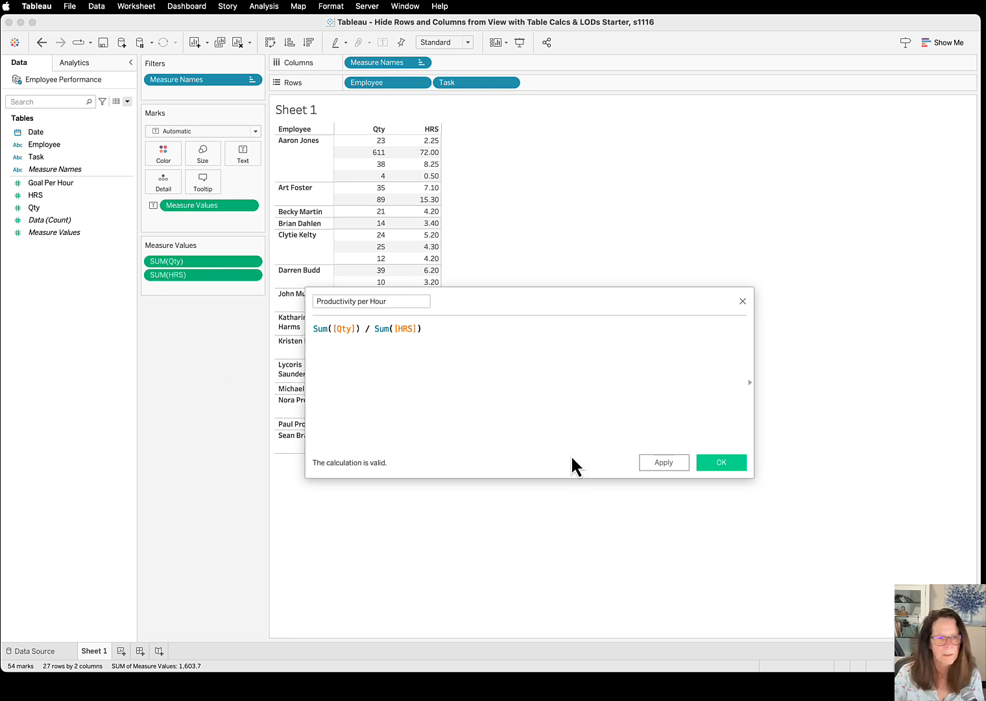
{"action": "left_click", "coordinate": [724, 462]}
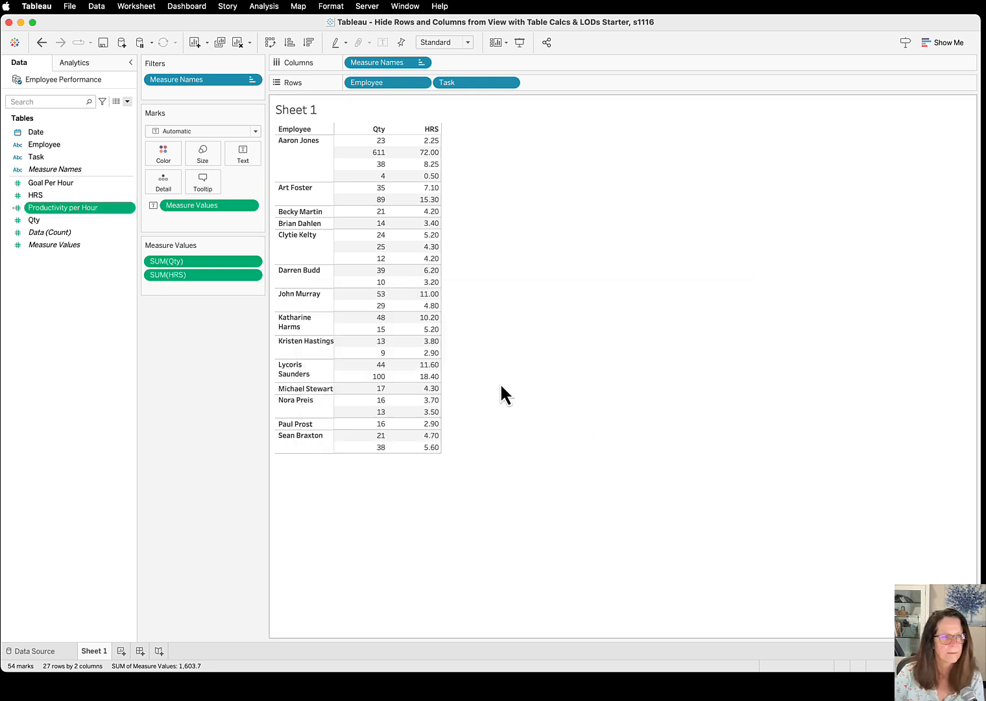
Set the default number format of Productivity per Hour to Number (Custom) with 2 decimal places, and add the field below HRS in the measure values
{"action": "right_click", "coordinate": [131, 207]}
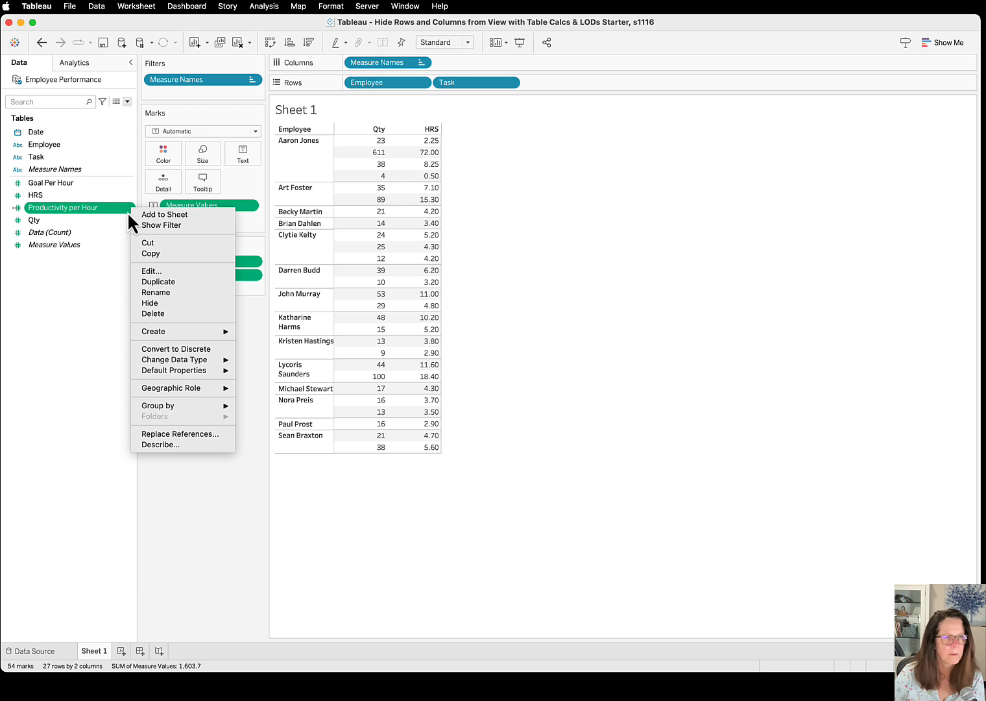
{"action": "mouse_move", "coordinate": [167, 375]}
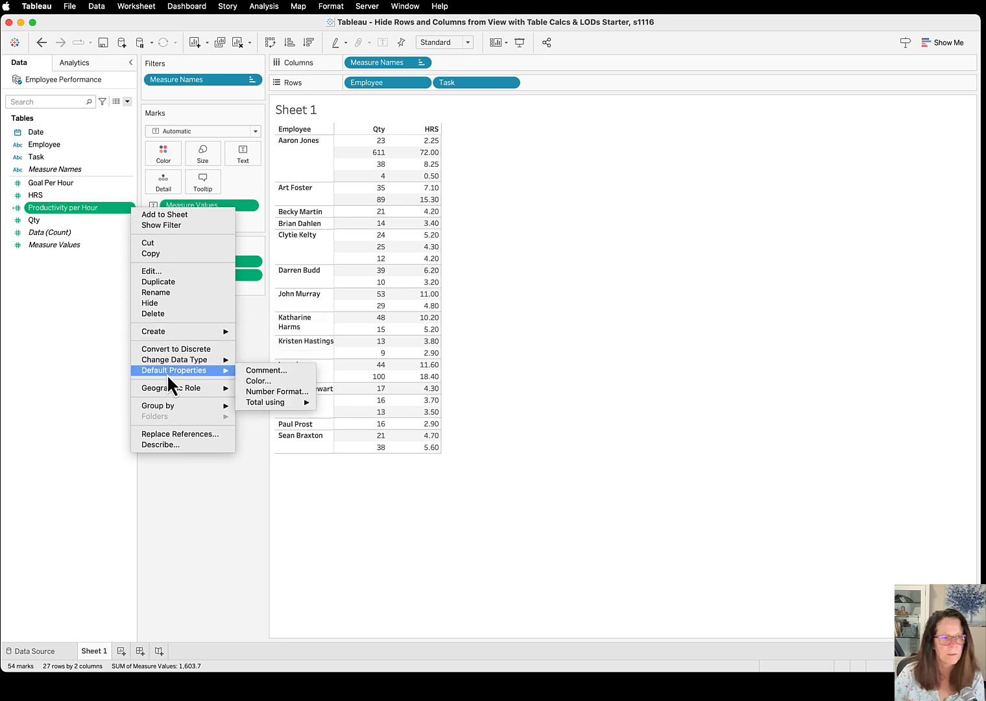
{"action": "left_click", "coordinate": [275, 391]}
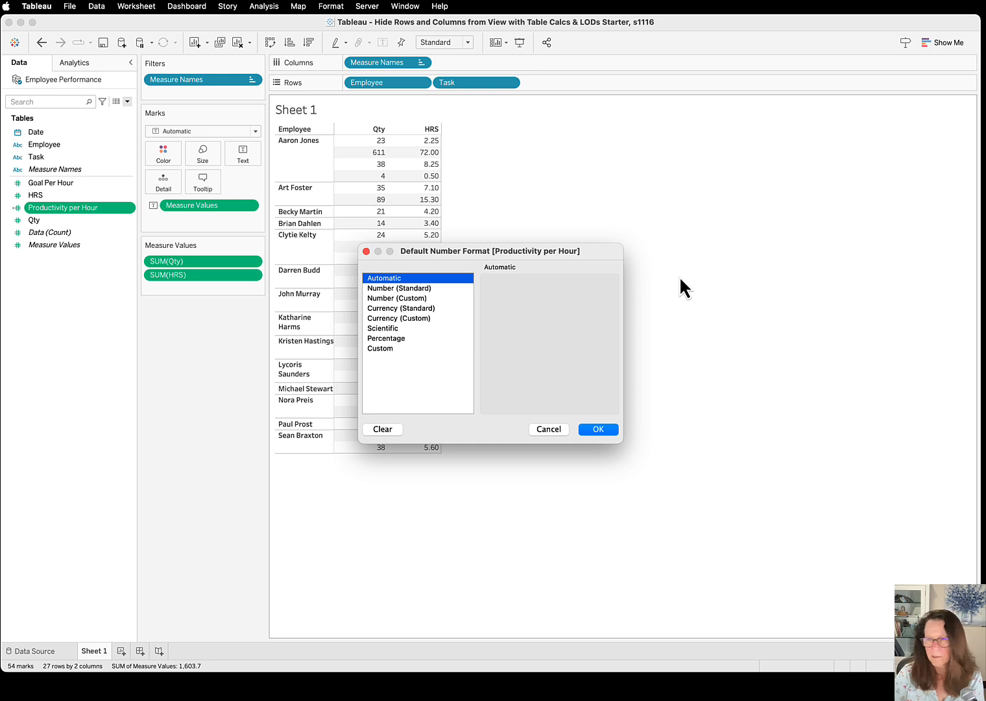
{"action": "left_click", "coordinate": [405, 298]}
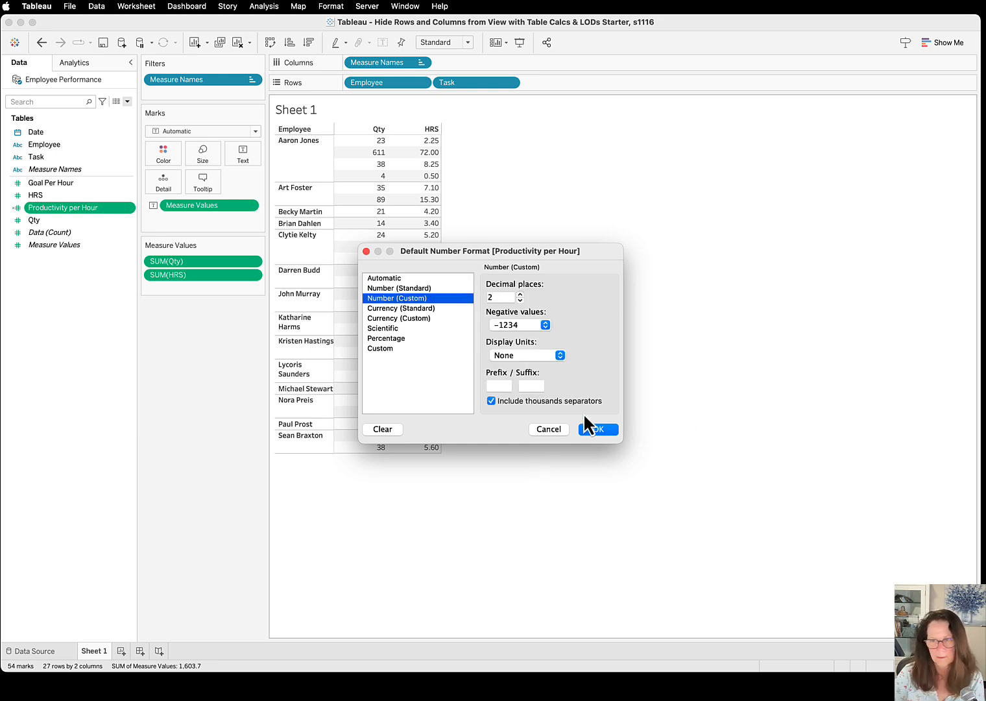
{"action": "left_click", "coordinate": [600, 431]}
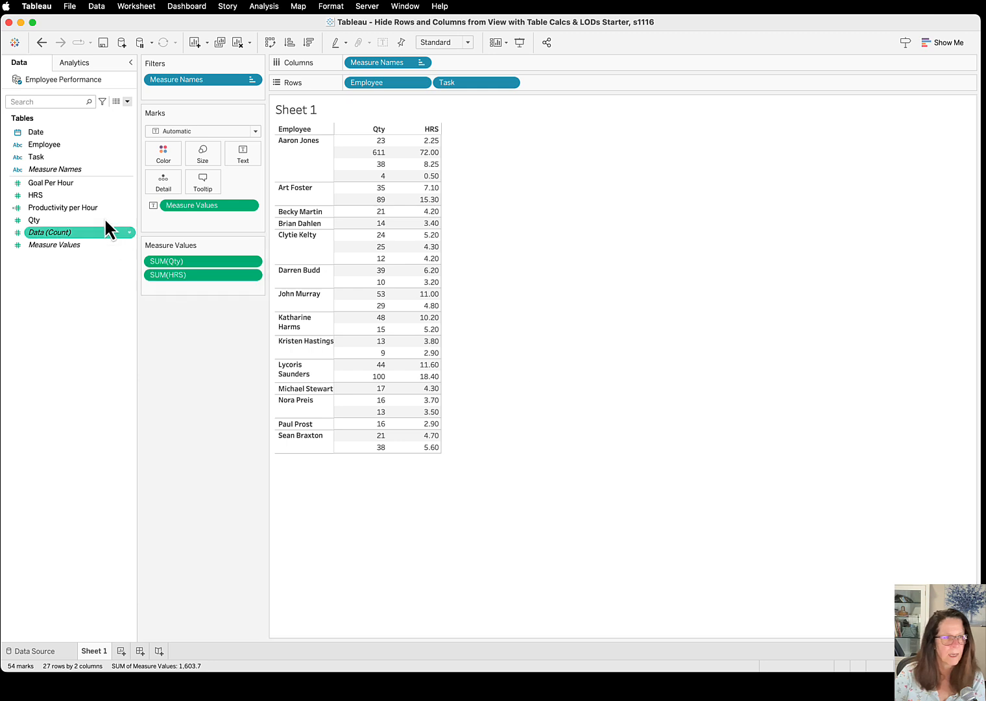
{"action": "left_click_drag", "start_coordinate": [84, 207], "coordinate": [195, 288]}
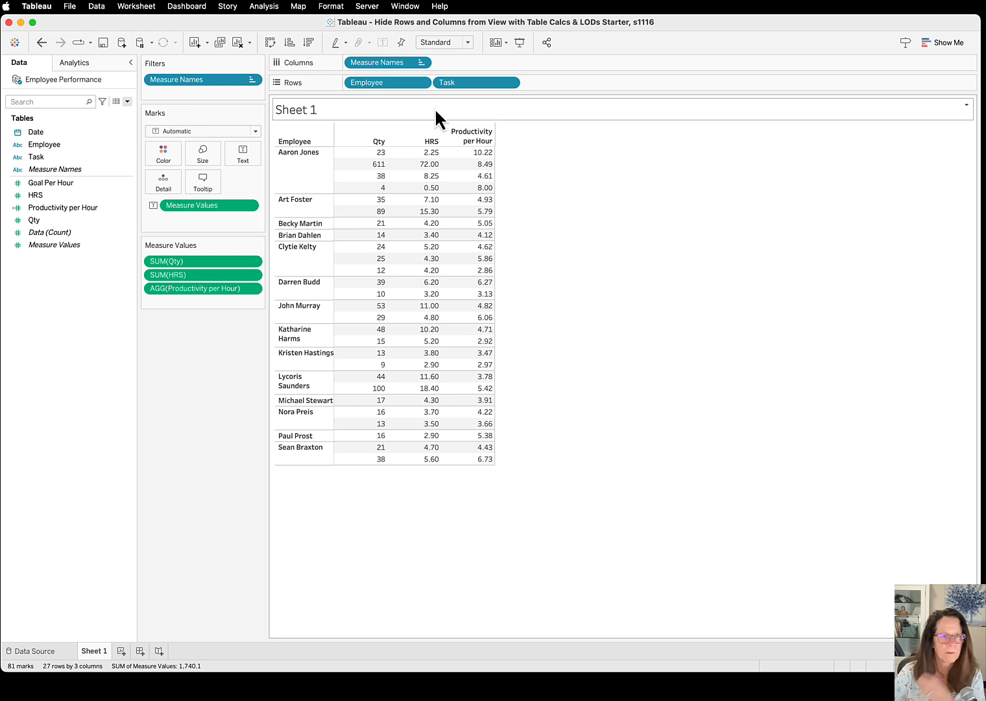
Show the Task header in the table rows and set the Task field's sort to Manual
{"action": "left_click", "coordinate": [509, 83]}
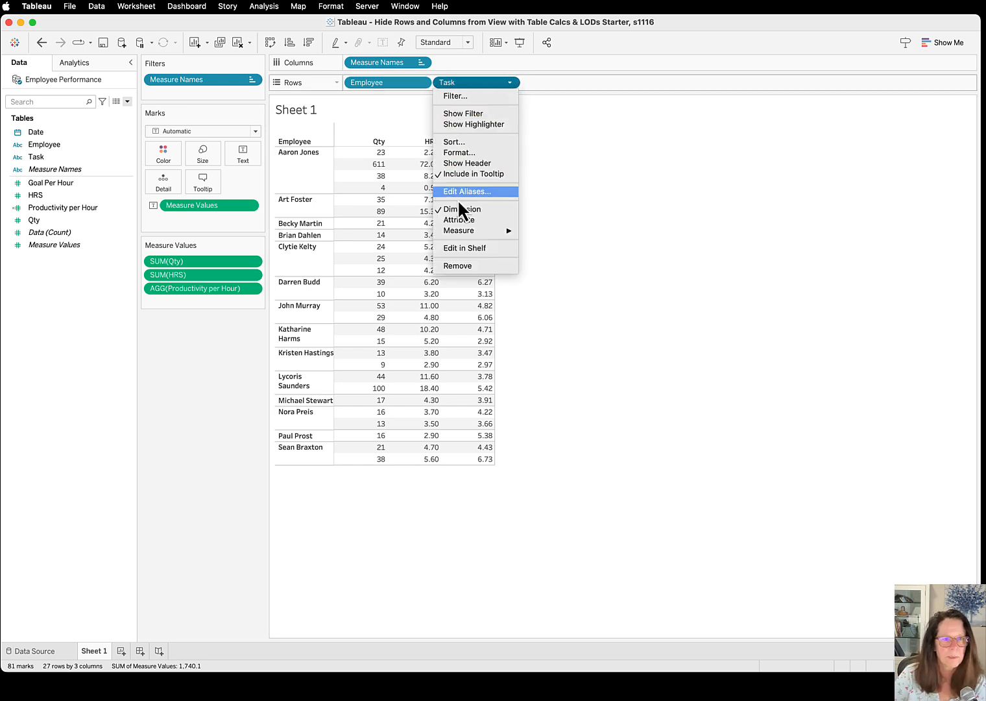
{"action": "left_click", "coordinate": [453, 164]}
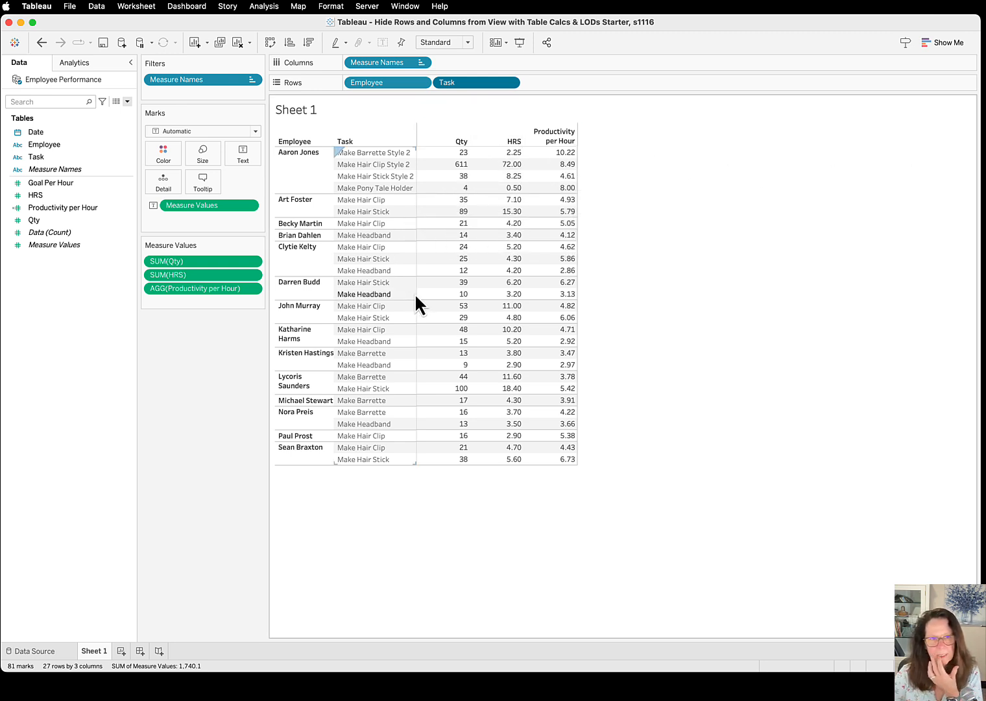
{"action": "left_click", "coordinate": [512, 82]}
{"action": "left_click", "coordinate": [452, 143]}
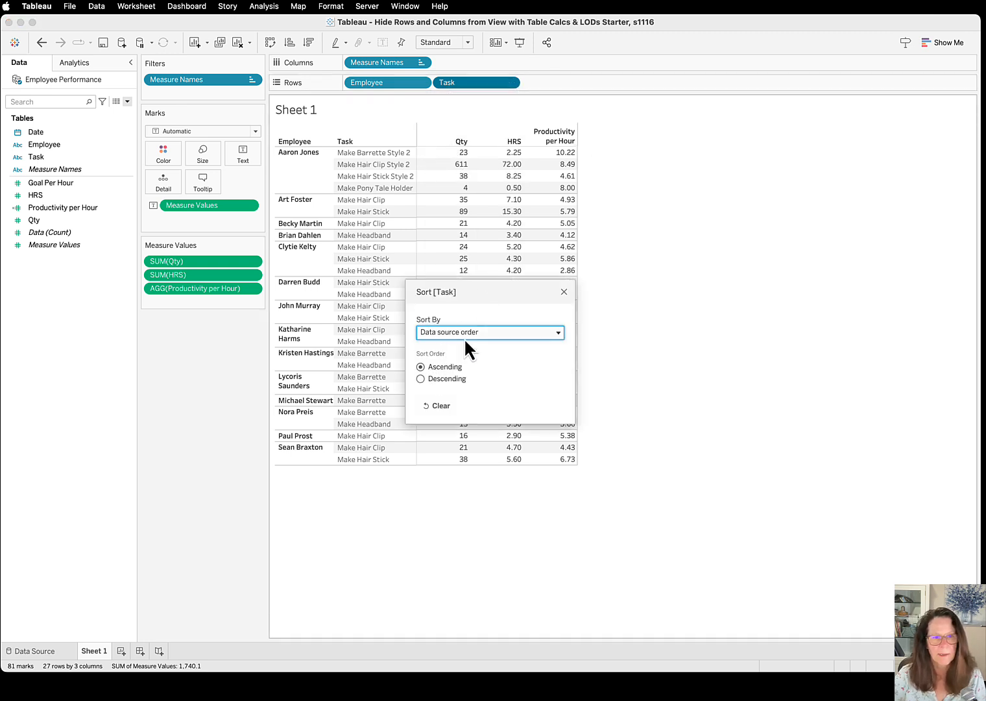
{"action": "left_click", "coordinate": [478, 331]}
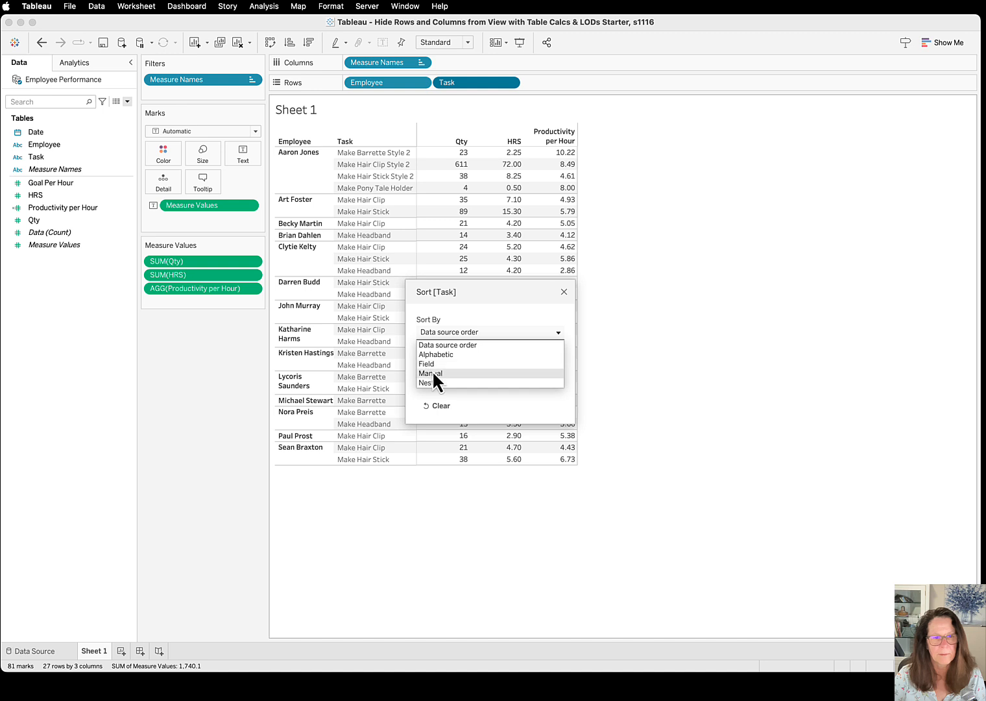
{"action": "left_click", "coordinate": [434, 373]}
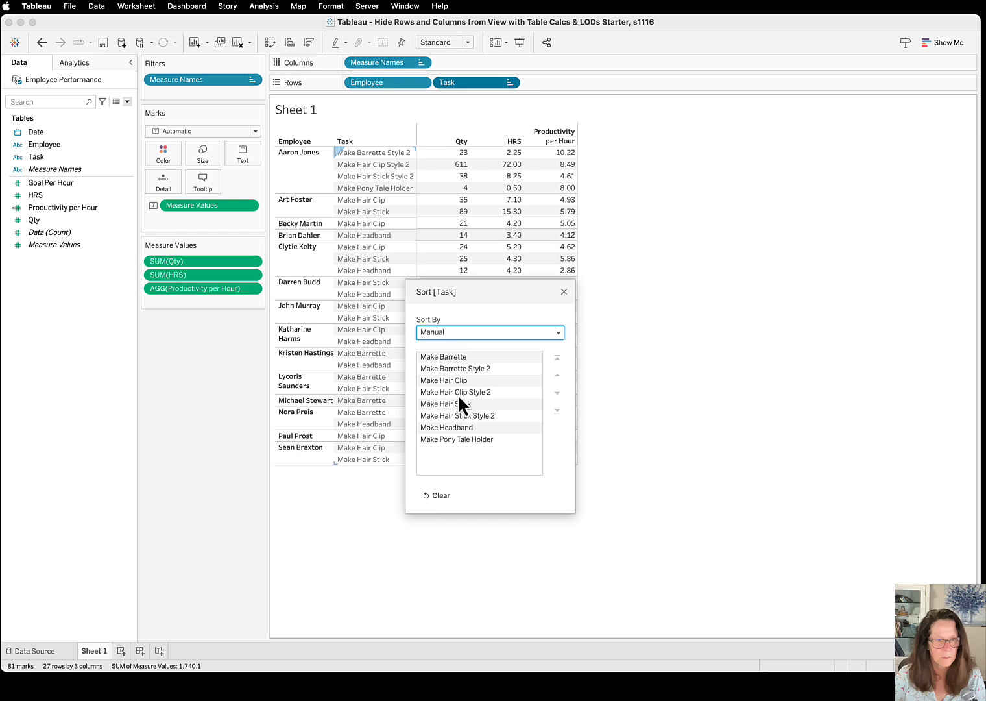
Move Make Hair Clip Style 2 to first place and Make Hair Stick Style 2 to second in the manual Task order
{"action": "left_click", "coordinate": [488, 392]}
{"action": "left_click", "coordinate": [557, 374]}
{"action": "double_click", "coordinate": [556, 374]}
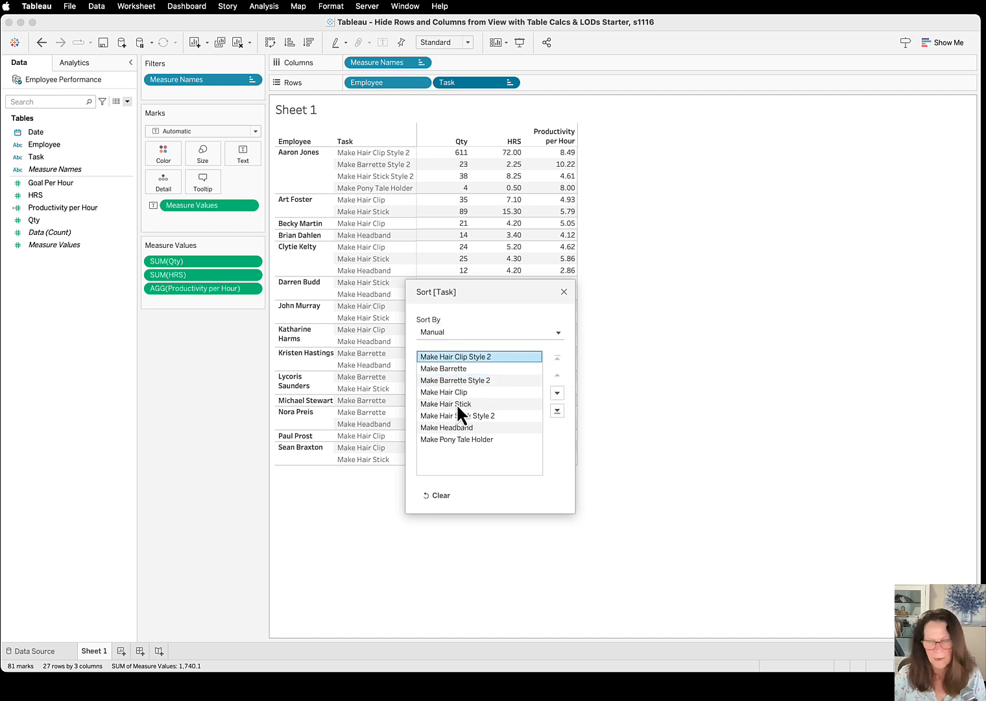
{"action": "left_click", "coordinate": [478, 417]}
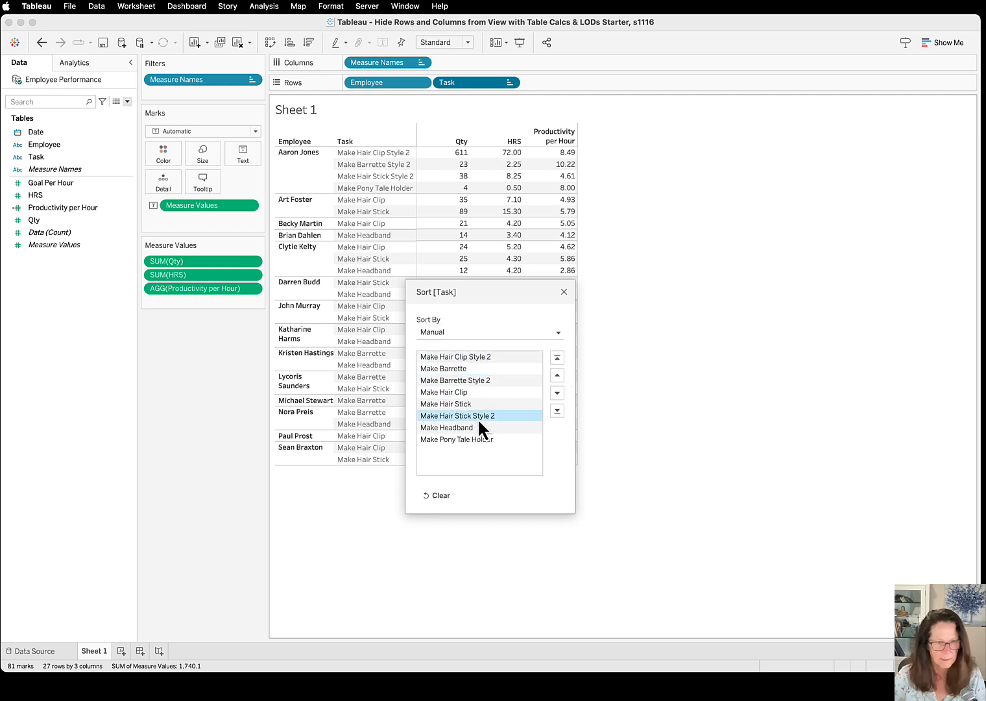
{"action": "double_click", "coordinate": [559, 373]}
{"action": "left_click", "coordinate": [559, 374]}
{"action": "left_click", "coordinate": [558, 375]}
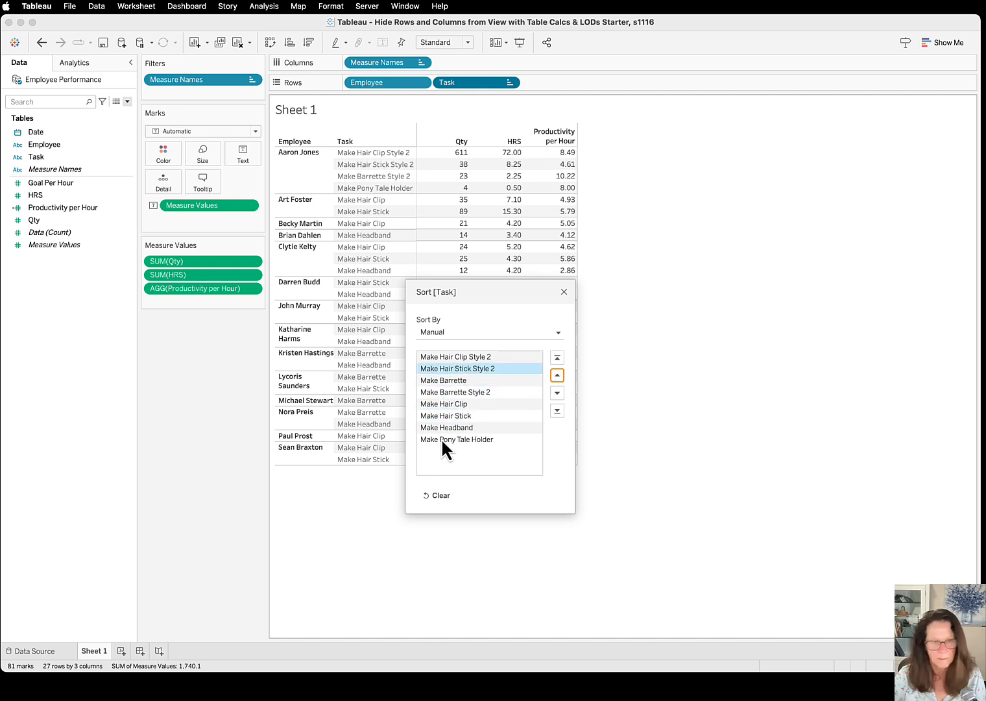
Place Make Barrette Style 2 third and Make Pony Tale Holder fourth in the manual Task order, and close the sort settings
{"action": "left_click", "coordinate": [484, 392]}
{"action": "left_click", "coordinate": [557, 375]}
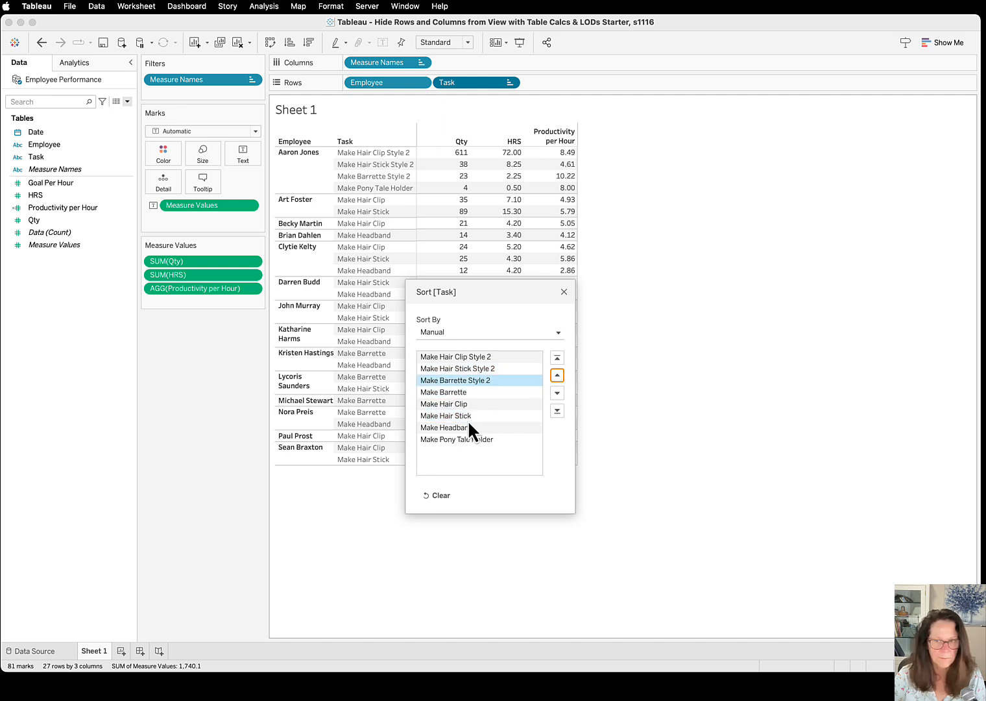
{"action": "left_click", "coordinate": [473, 440]}
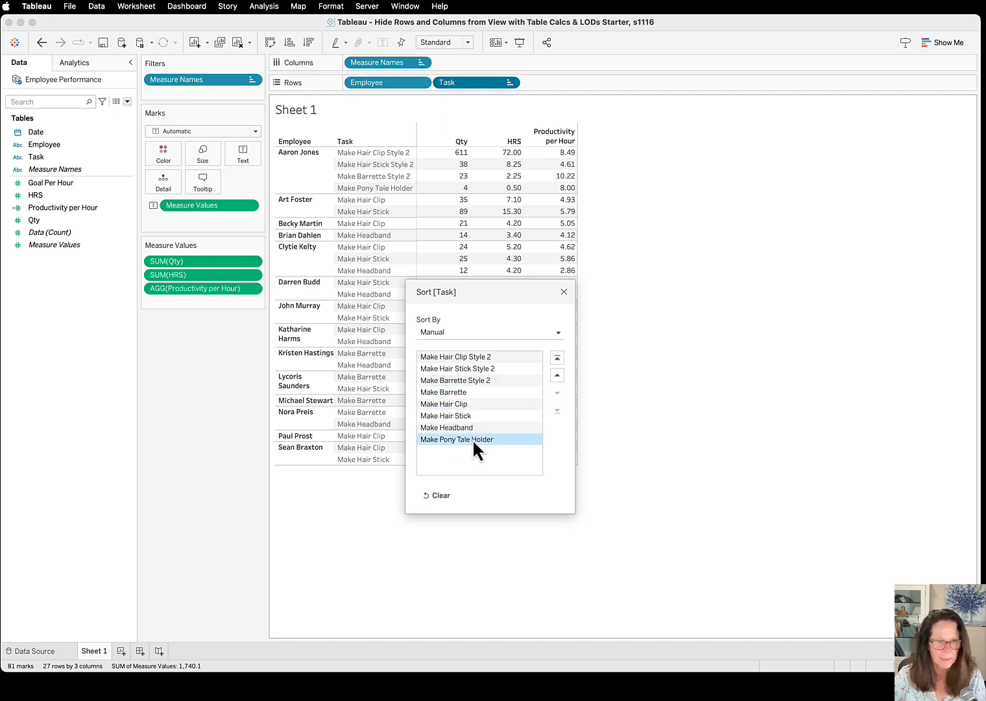
{"action": "left_click", "coordinate": [563, 376]}
{"action": "left_click", "coordinate": [563, 375]}
{"action": "left_click", "coordinate": [563, 376]}
{"action": "left_click", "coordinate": [563, 376]}
{"action": "left_click", "coordinate": [564, 376]}
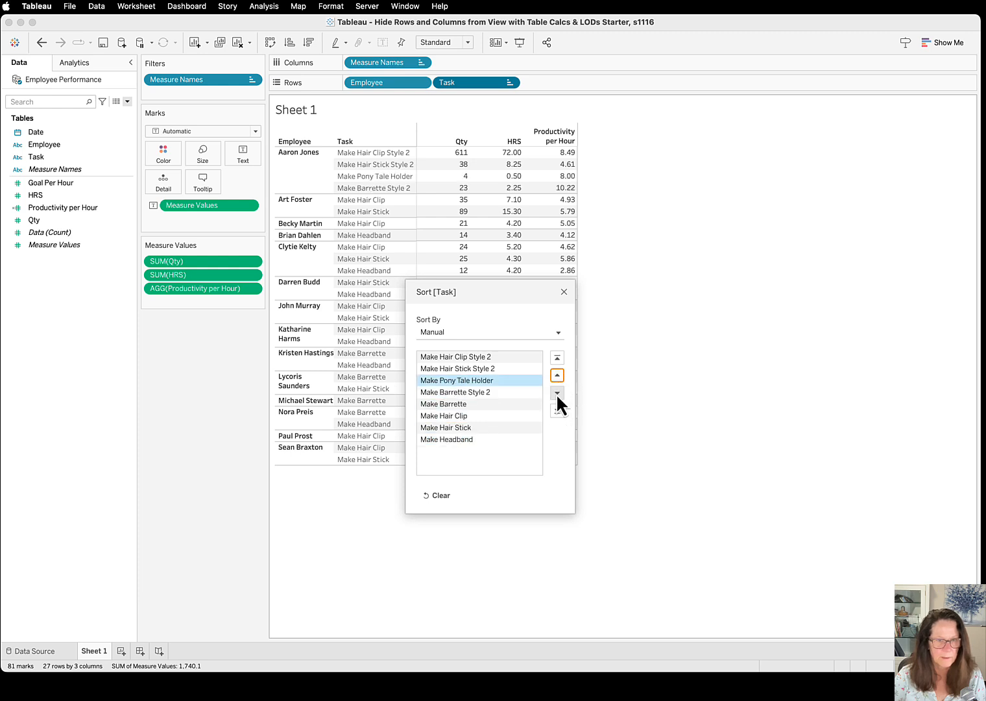
{"action": "left_click", "coordinate": [557, 392]}
{"action": "left_click", "coordinate": [564, 292]}
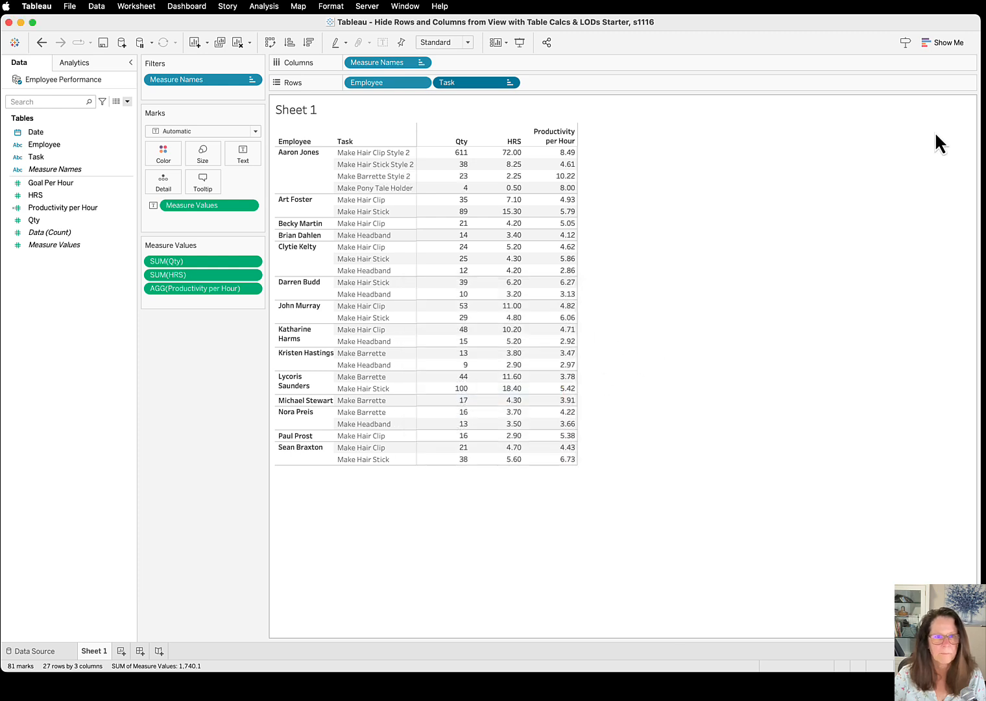
Switch to the Acrobat guide and review the Productivity Per Hour example on page 3 and the % of Goal formula on page 4
{"action": "left_click_drag", "start_coordinate": [985, 110], "coordinate": [500, 207]}
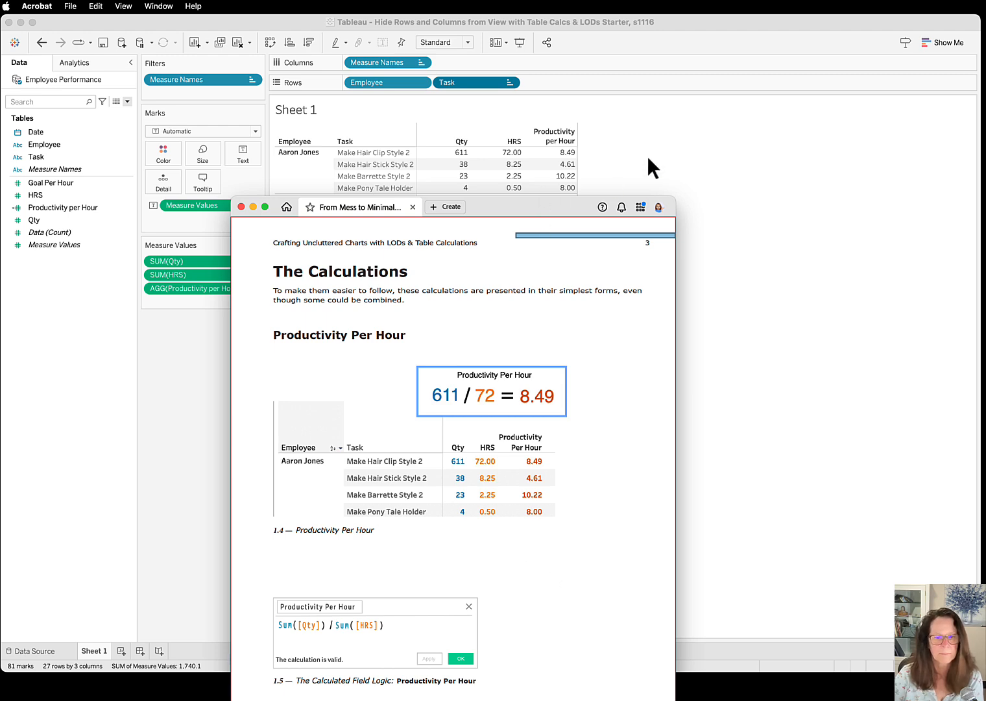
{"action": "left_click_drag", "start_coordinate": [514, 202], "coordinate": [985, 85]}
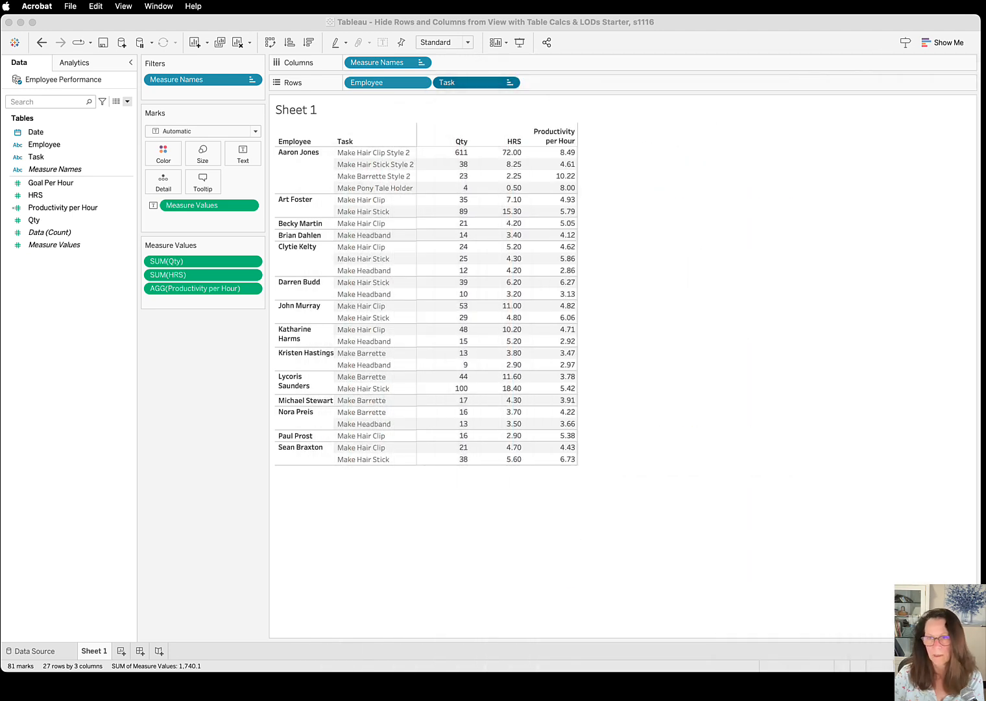
{"action": "left_click_drag", "start_coordinate": [985, 85], "coordinate": [799, 75]}
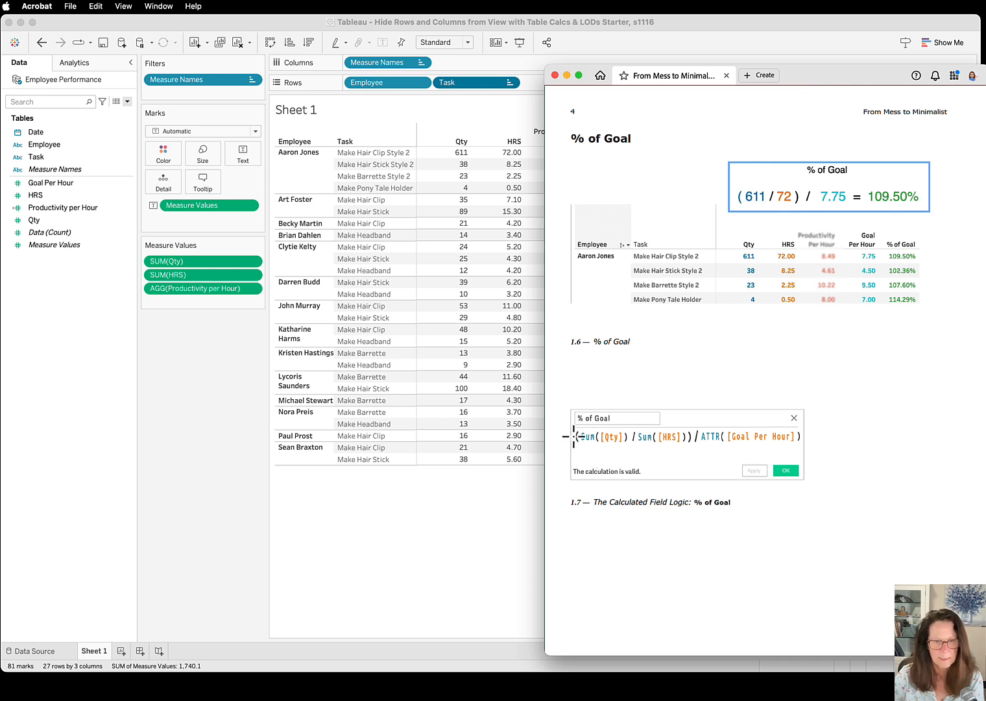
{"action": "left_click_drag", "start_coordinate": [574, 429], "coordinate": [579, 444]}
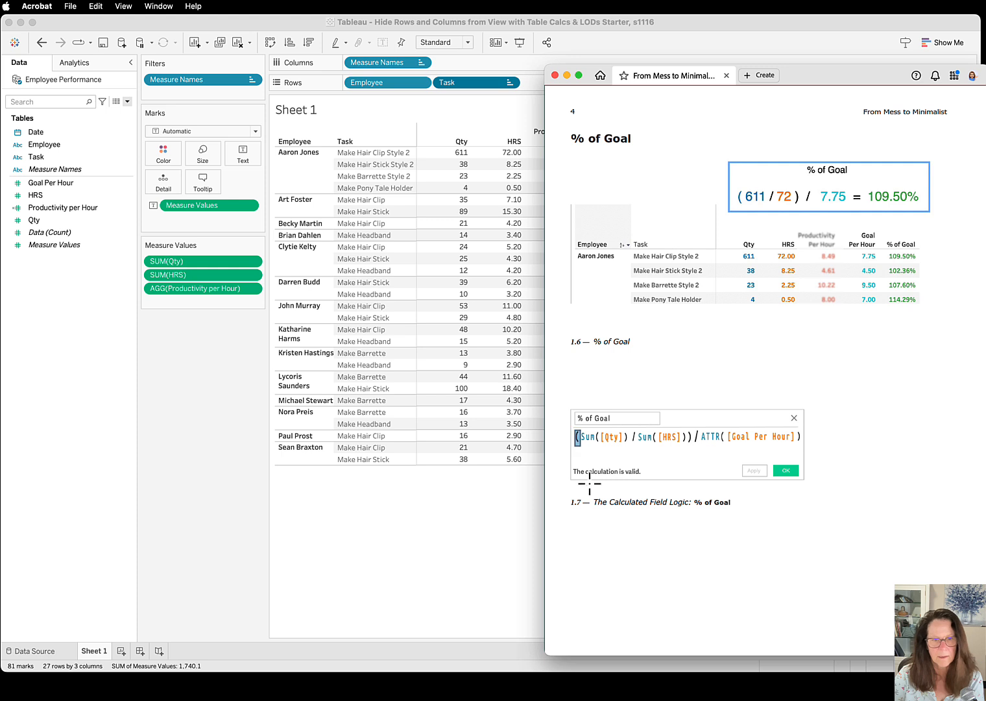
{"action": "left_click_drag", "start_coordinate": [699, 428], "coordinate": [687, 446]}
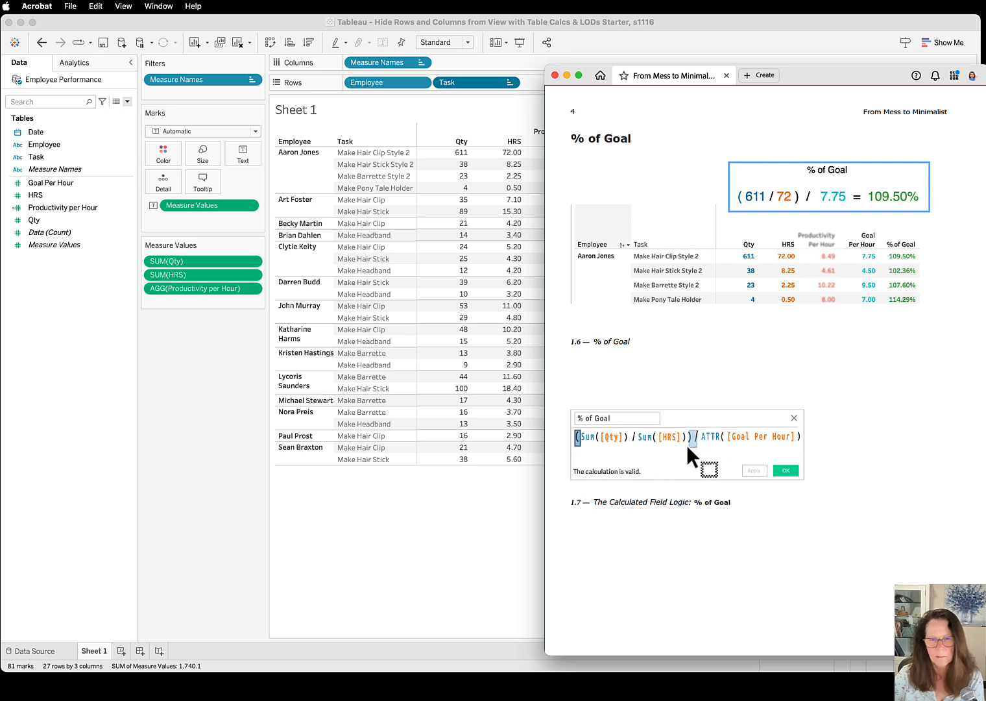
{"action": "left_click_drag", "start_coordinate": [698, 429], "coordinate": [689, 445]}
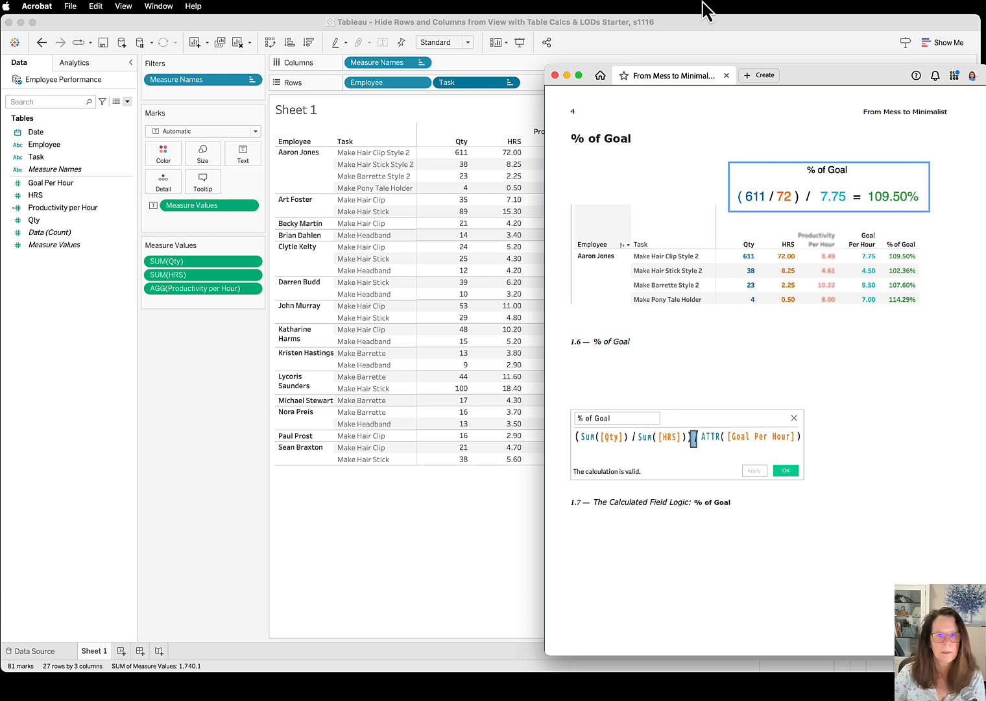
{"action": "left_click_drag", "start_coordinate": [786, 78], "coordinate": [985, 49]}
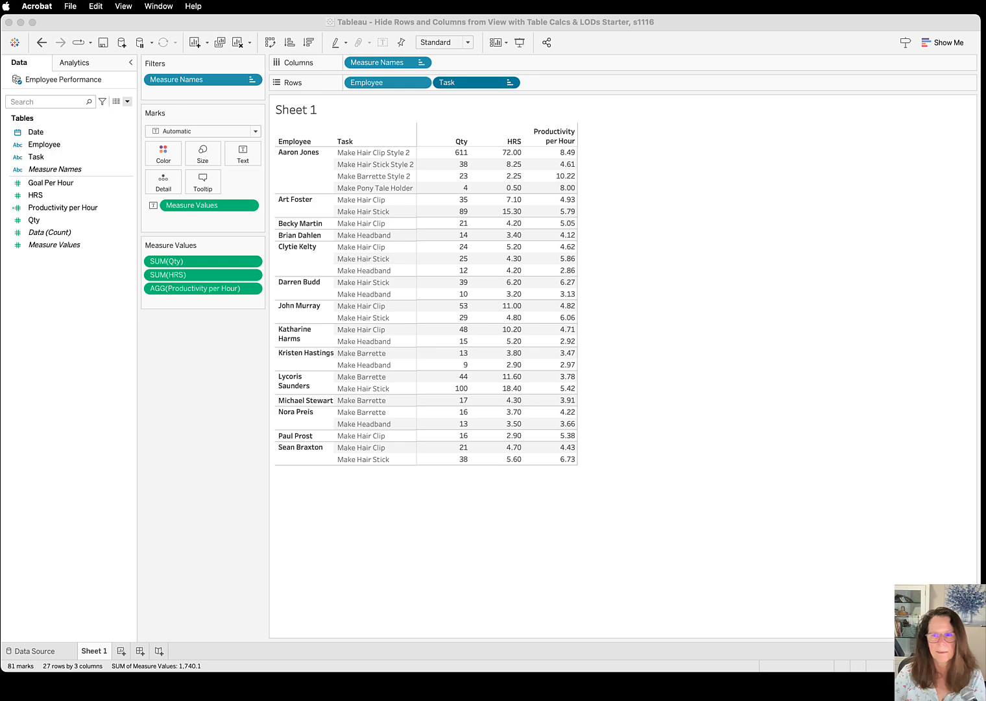
Create a new calculated field in Tableau named "% of Goal"
{"action": "left_click", "coordinate": [127, 102]}
{"action": "left_click", "coordinate": [127, 101]}
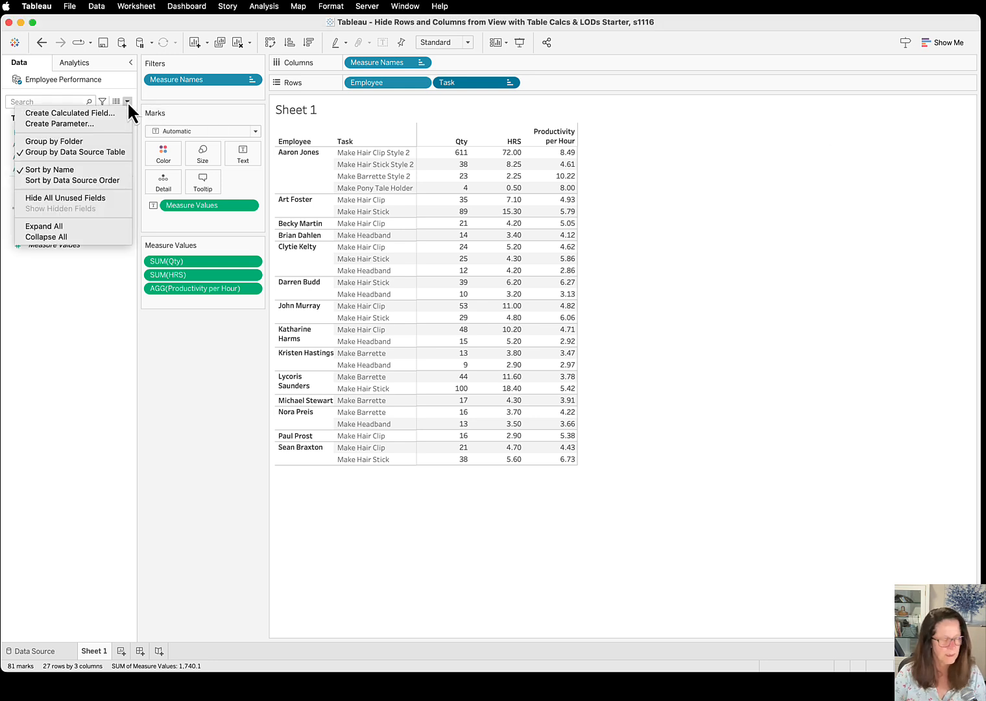
{"action": "left_click", "coordinate": [94, 108]}
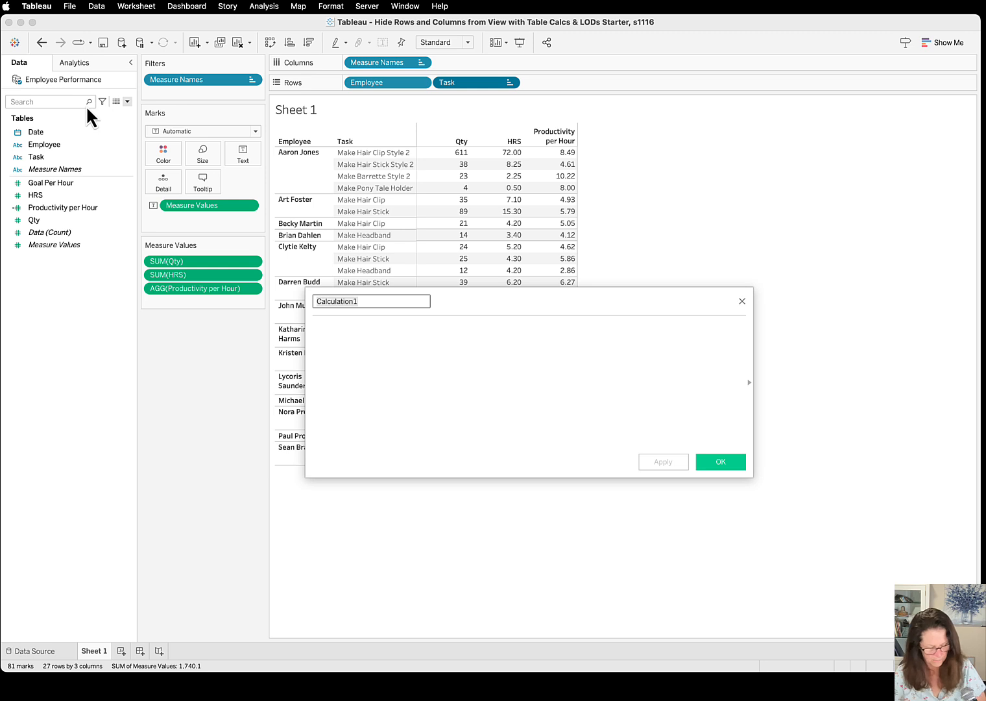
{"action": "type", "text": "% of Goal"}
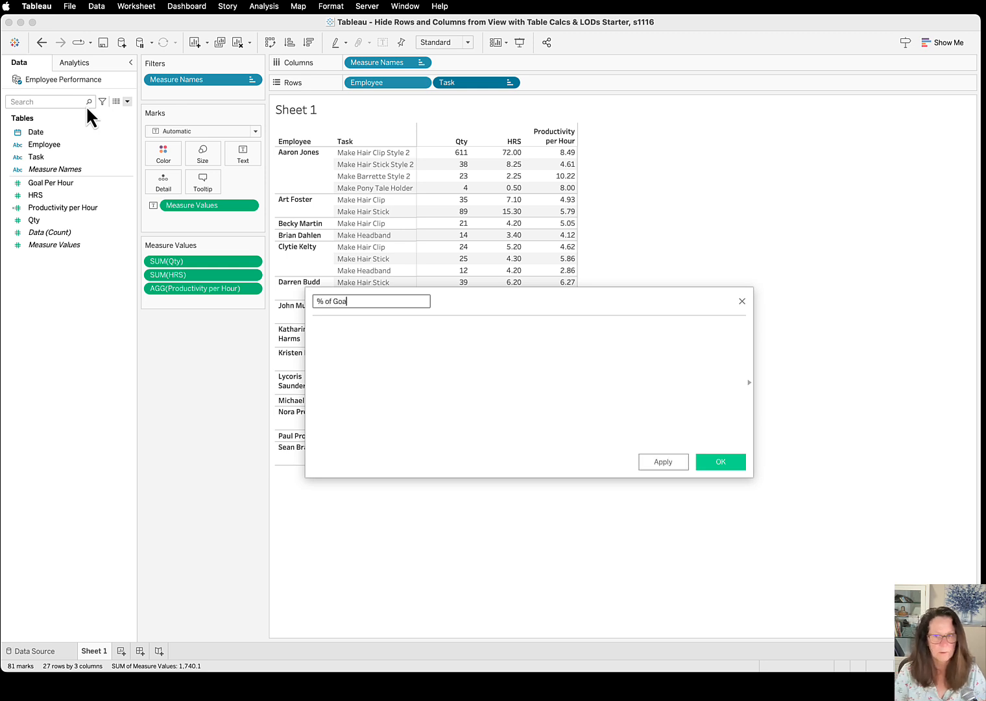
{"action": "key", "text": "Tab"}
Begin the % of Goal formula with an opening parenthesis followed by Sum([Qty]) / Sum([HRS])
{"action": "type", "text": "( Sum("}
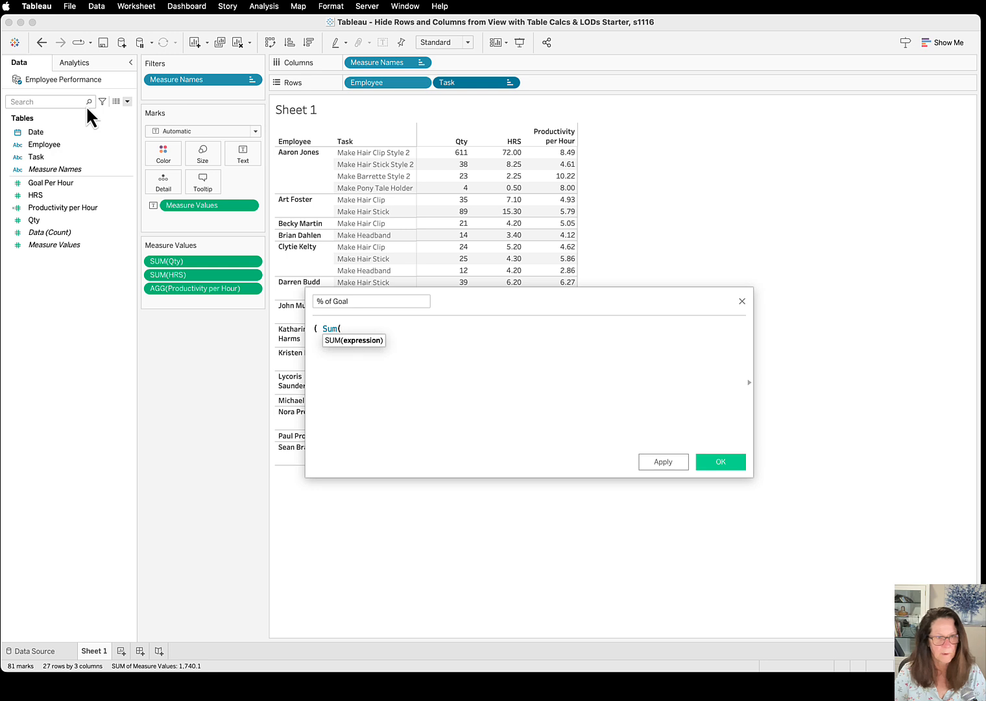
{"action": "type", "text": "T"}
{"action": "key", "text": "BackSpace"}
{"action": "type", "text": "Qt"}
{"action": "key", "text": "Return"}
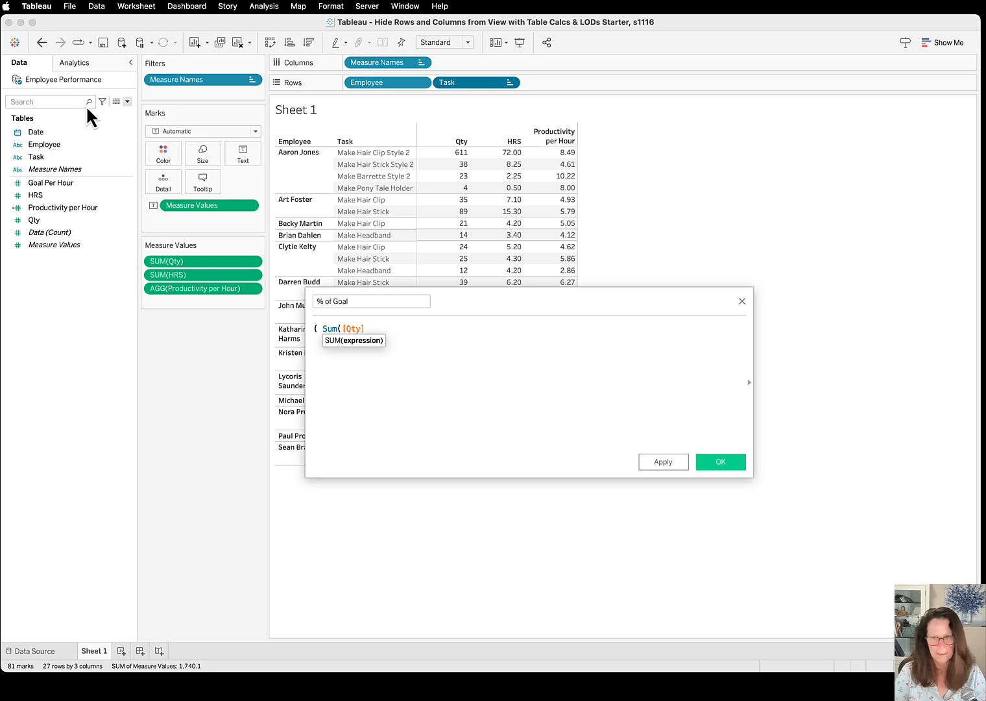
{"action": "type", "text": ") / Sum([HRS"}
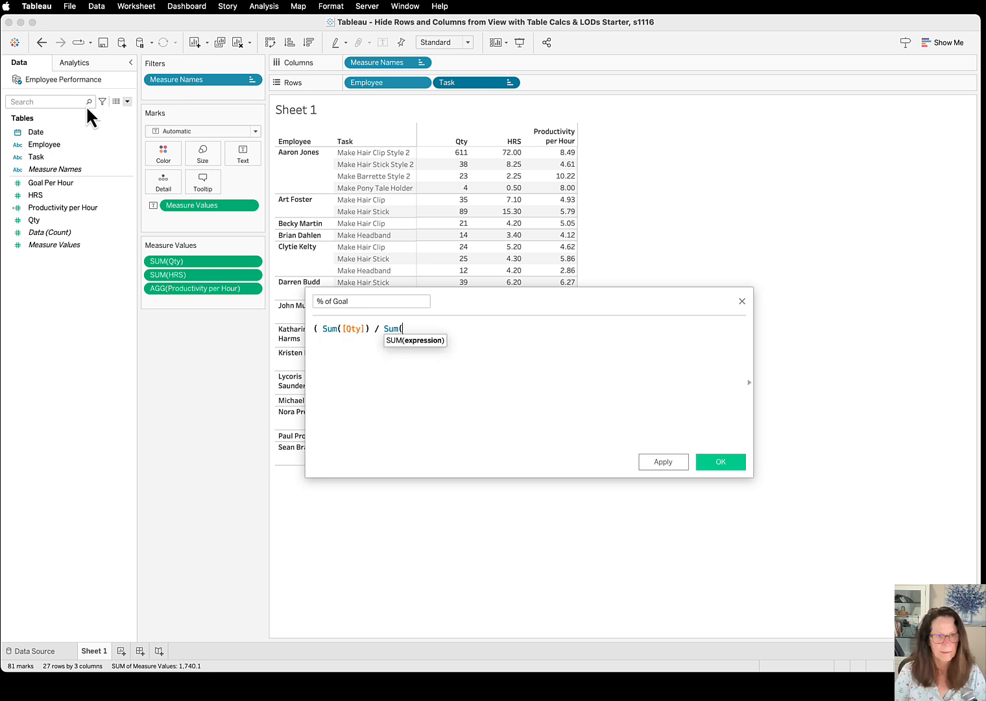
{"action": "key", "text": "Return"}
{"action": "type", "text": ")"}
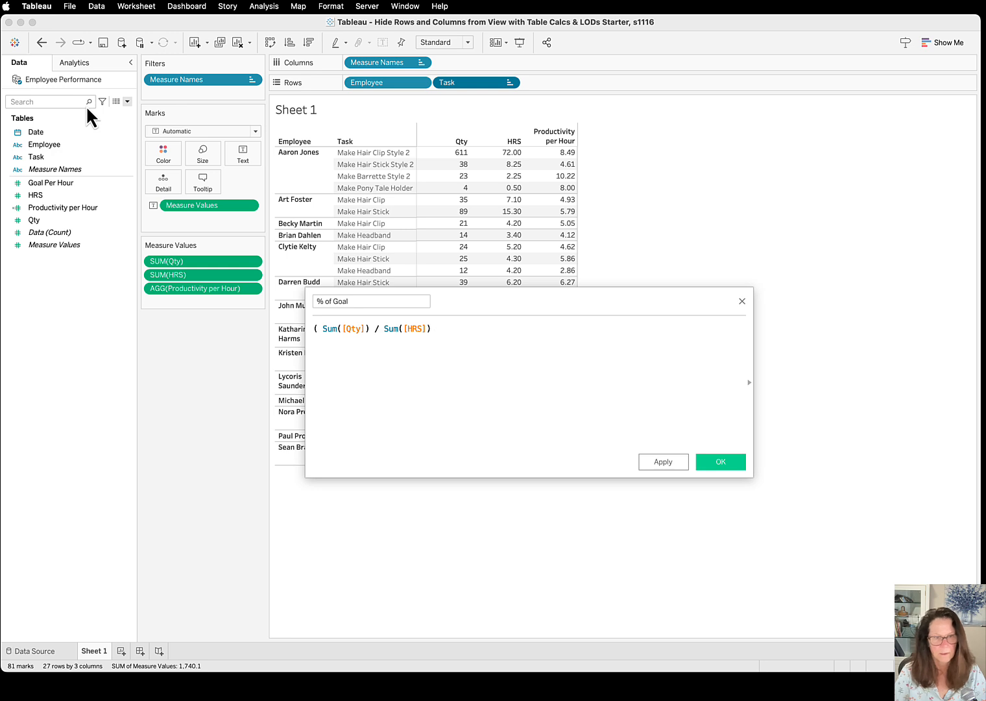
{"action": "type", "text": "  /  "}
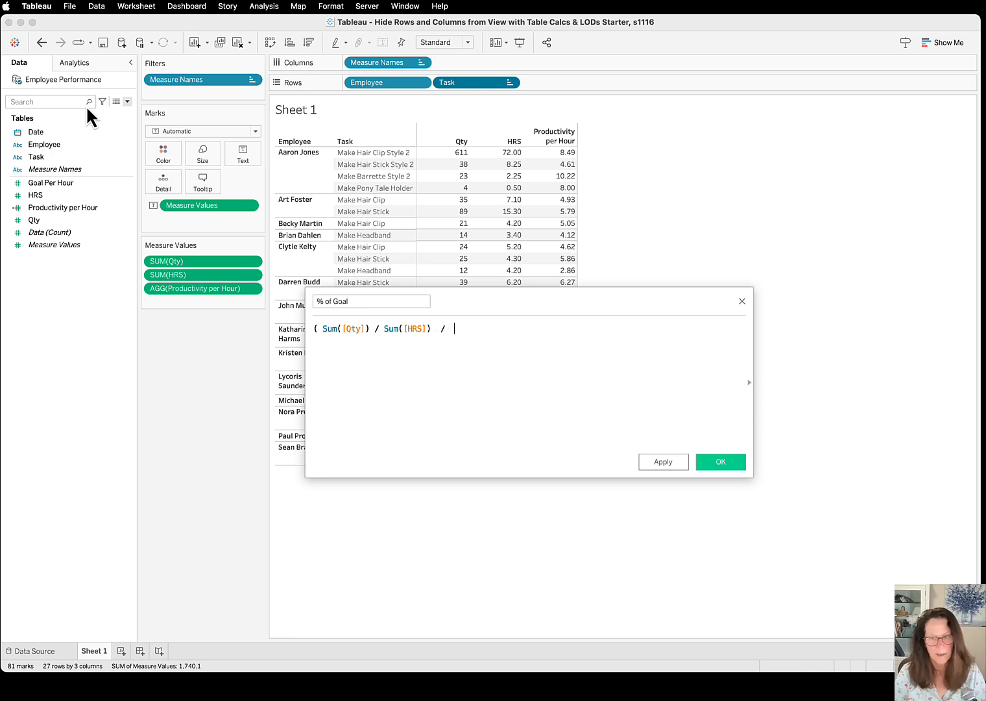
{"action": "type", "text": "ATTR("}
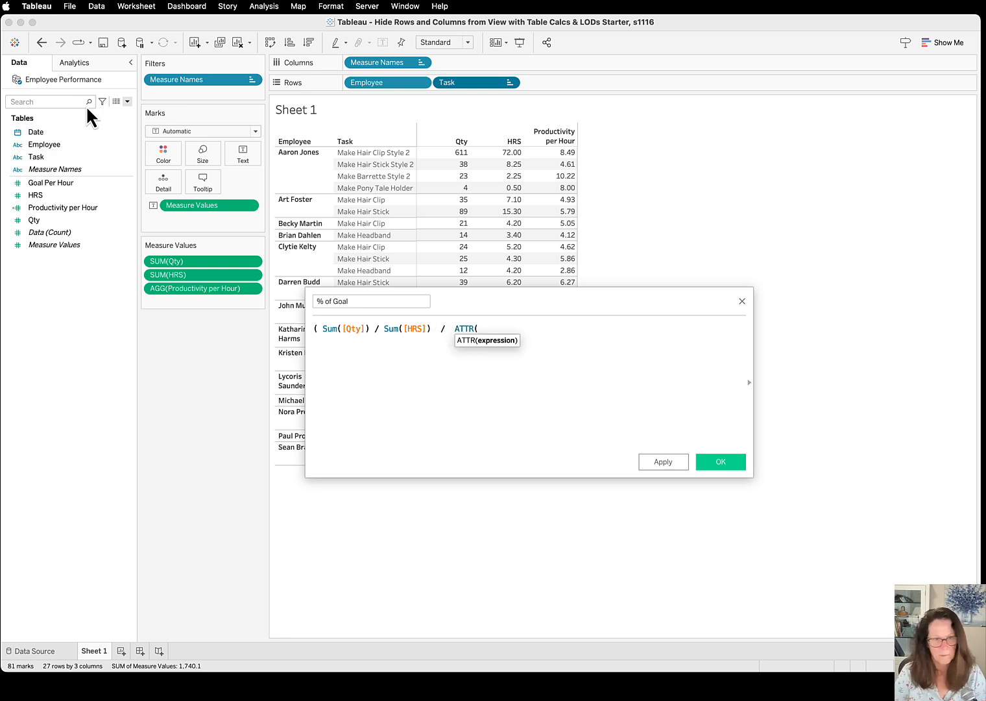
{"action": "type", "text": "[Goal Per "}
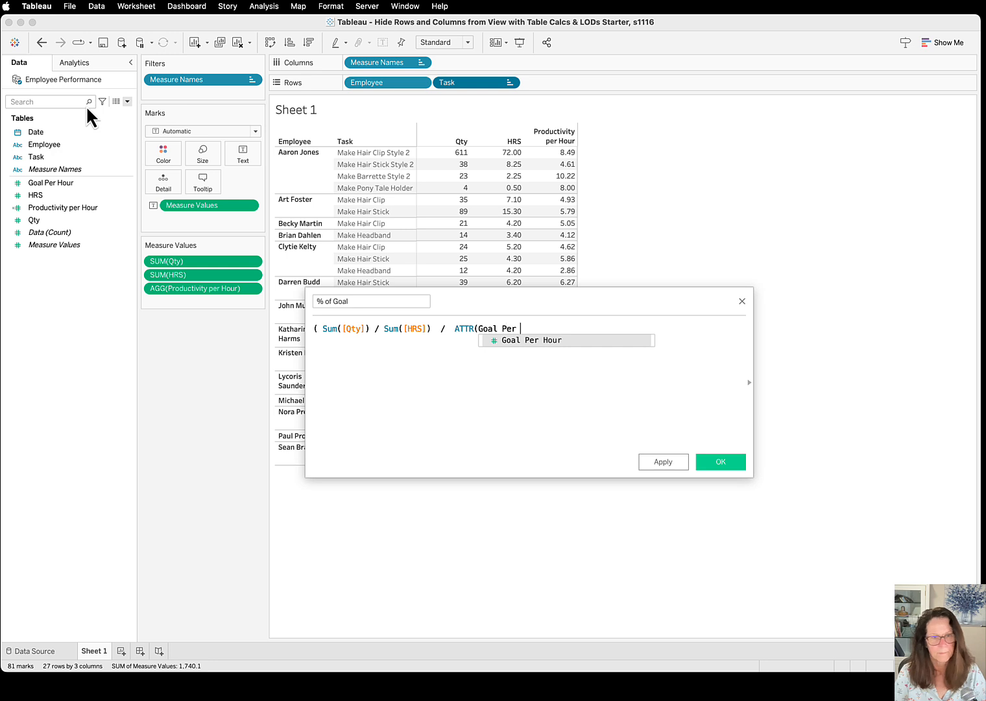
{"action": "type", "text": "Hour"}
Divide by ATTR([Goal Per Hour]), add the closing parenthesis after Sum([HRS]), and save the calculated field
{"action": "key", "text": "Return"}
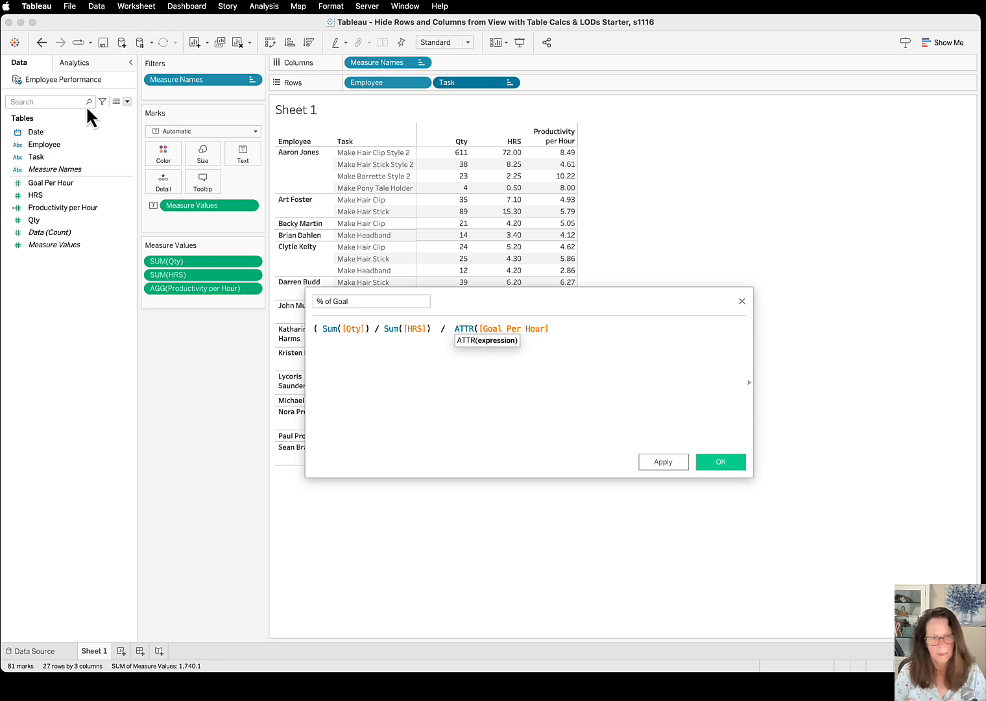
{"action": "type", "text": ")"}
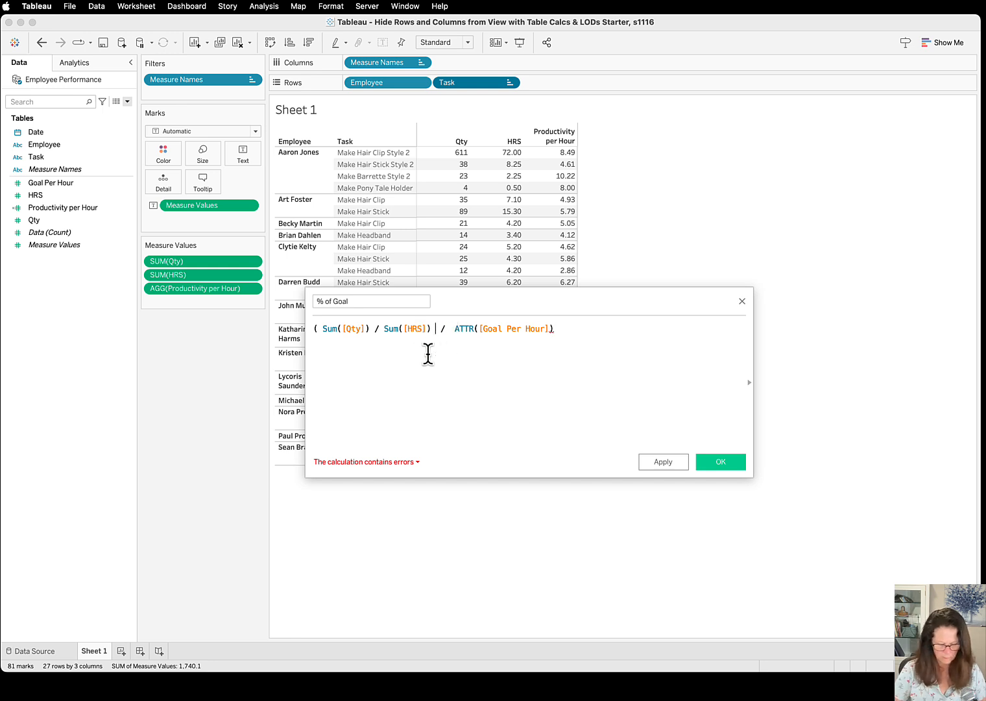
{"action": "type", "text": ")"}
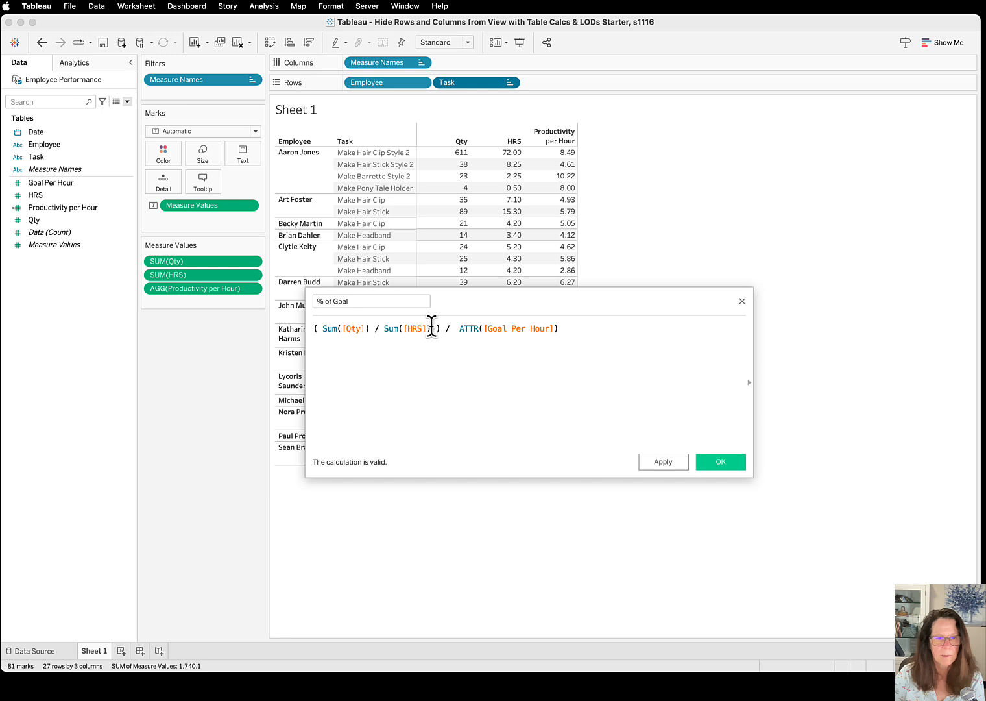
{"action": "left_click_drag", "start_coordinate": [432, 329], "coordinate": [323, 329]}
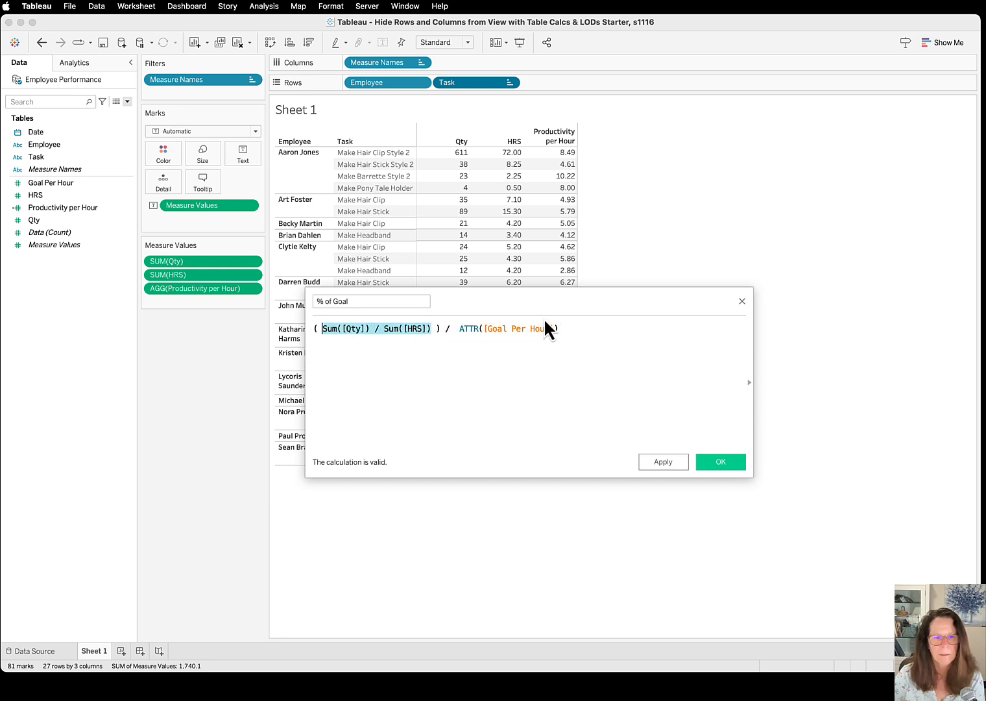
{"action": "left_click_drag", "start_coordinate": [558, 328], "coordinate": [482, 329]}
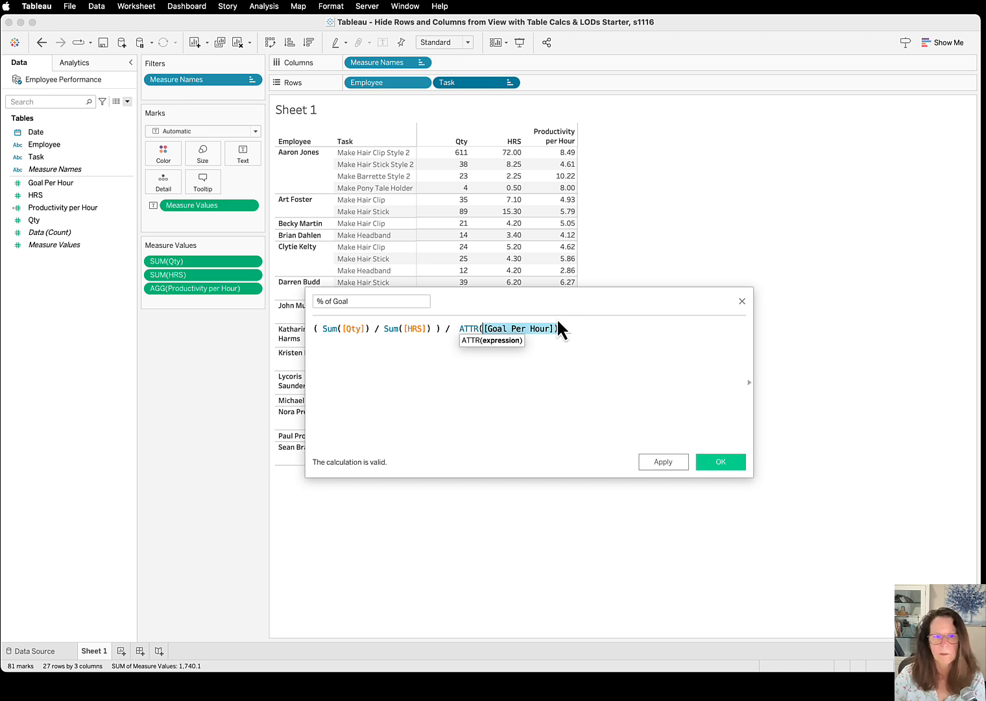
{"action": "left_click", "coordinate": [724, 461]}
Set the default number format of % of Goal to Percentage with 2 decimal places and add the field to the table's measure values
{"action": "right_click", "coordinate": [130, 183]}
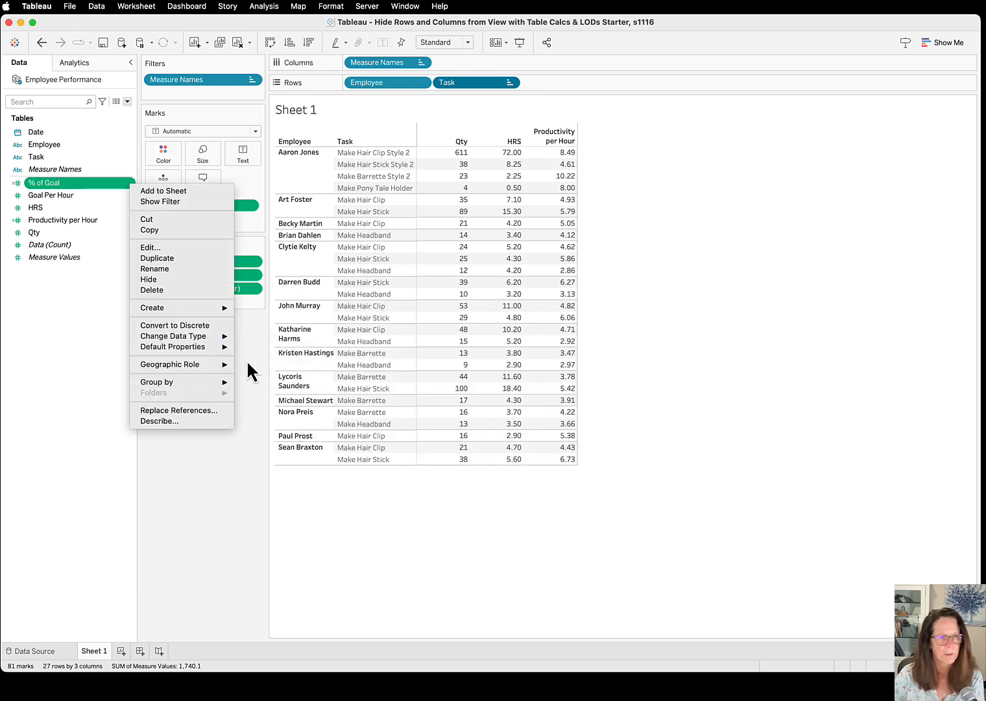
{"action": "mouse_move", "coordinate": [219, 348]}
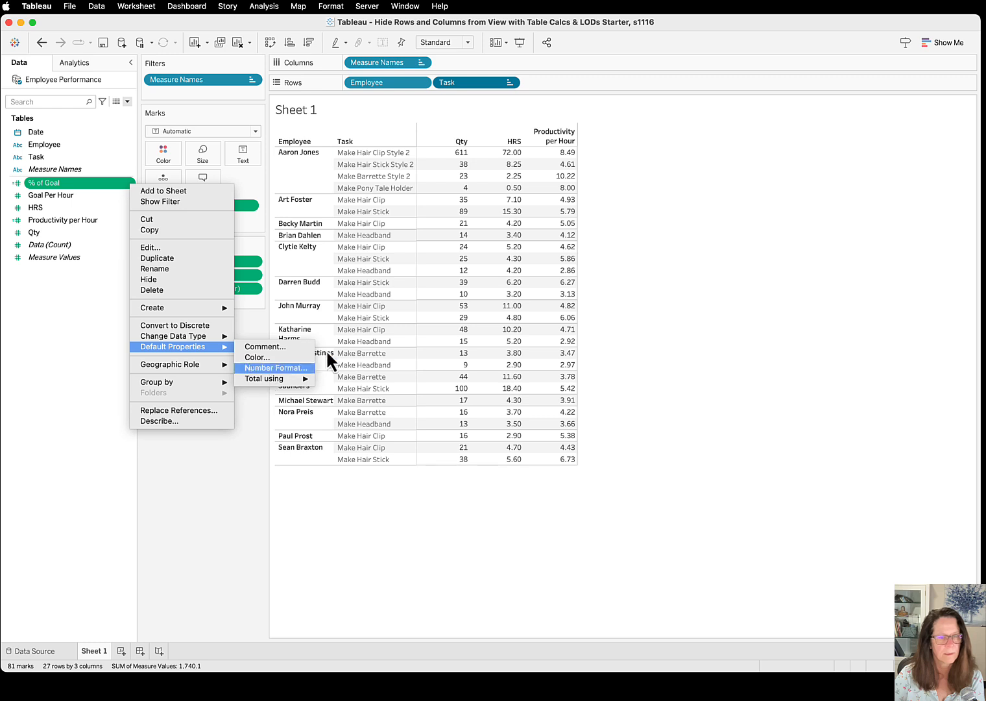
{"action": "left_click", "coordinate": [279, 368]}
{"action": "left_click", "coordinate": [409, 338]}
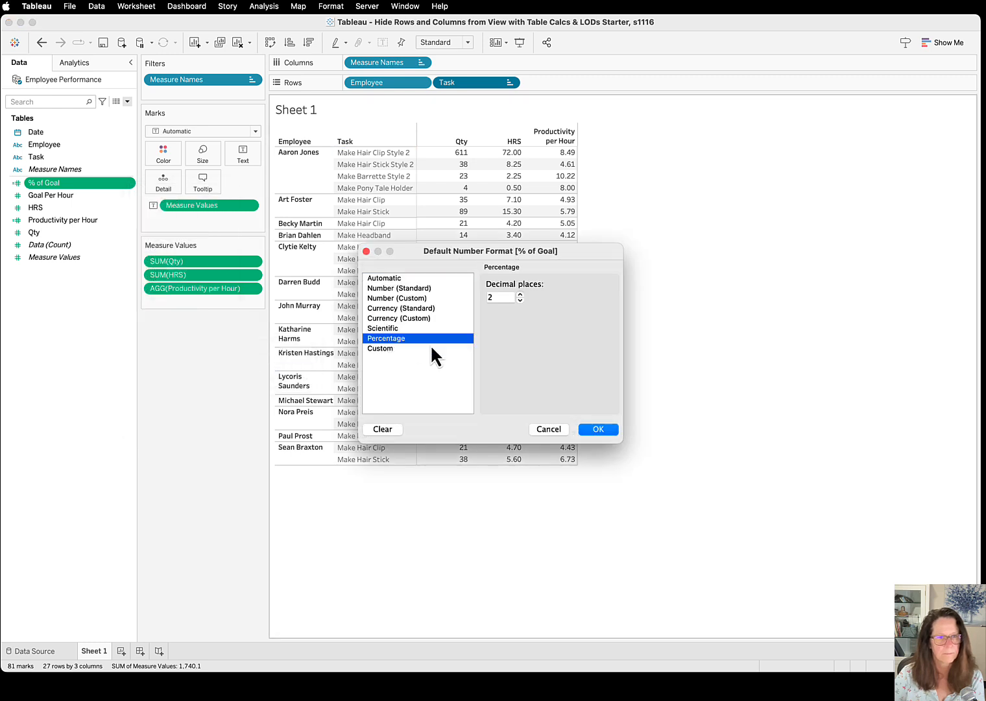
{"action": "left_click", "coordinate": [593, 430]}
{"action": "left_click_drag", "start_coordinate": [41, 181], "coordinate": [167, 300]}
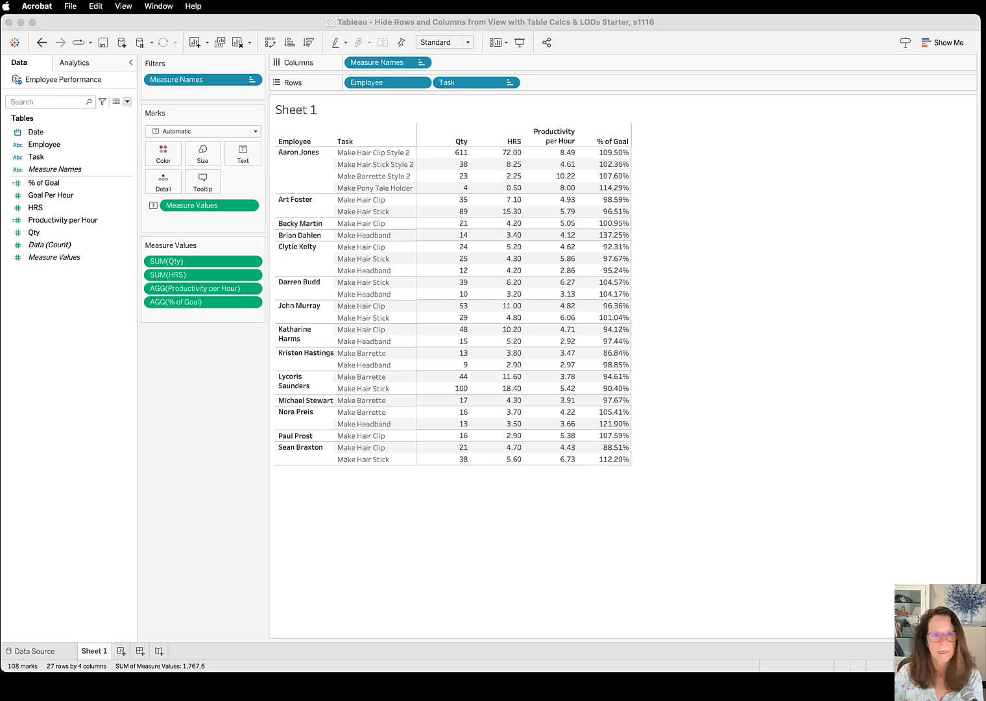
Check the Acrobat guide's % of Goal example, then add Goal Per Hour to the Tableau table between Productivity per Hour and % of Goal
{"action": "left_click_drag", "start_coordinate": [634, 197], "coordinate": [550, 208]}
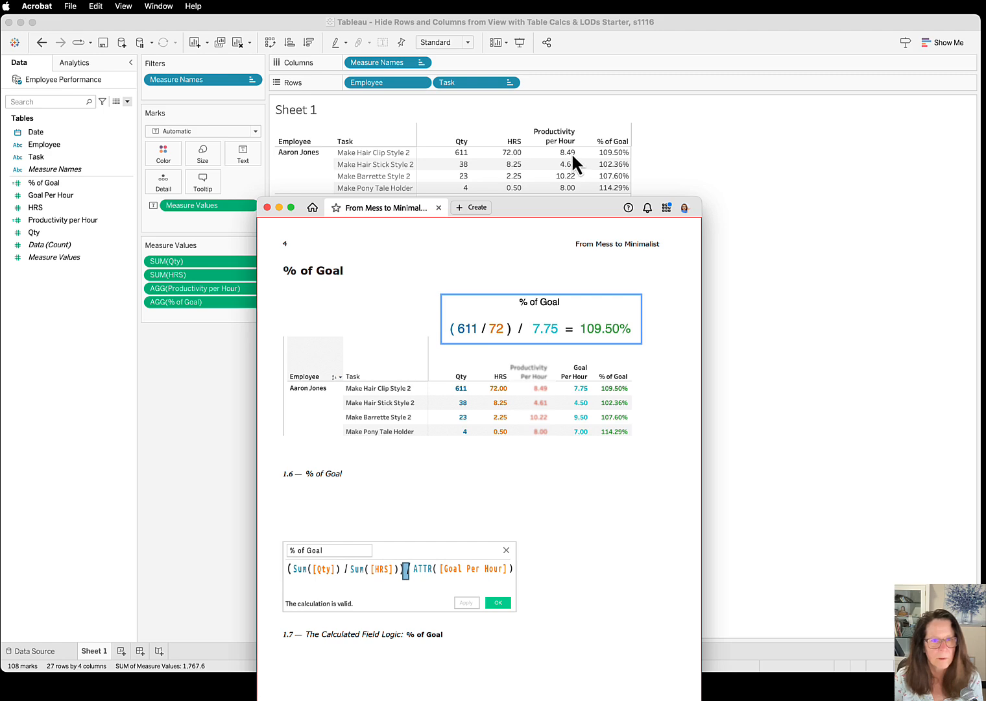
{"action": "left_click_drag", "start_coordinate": [537, 208], "coordinate": [976, 102]}
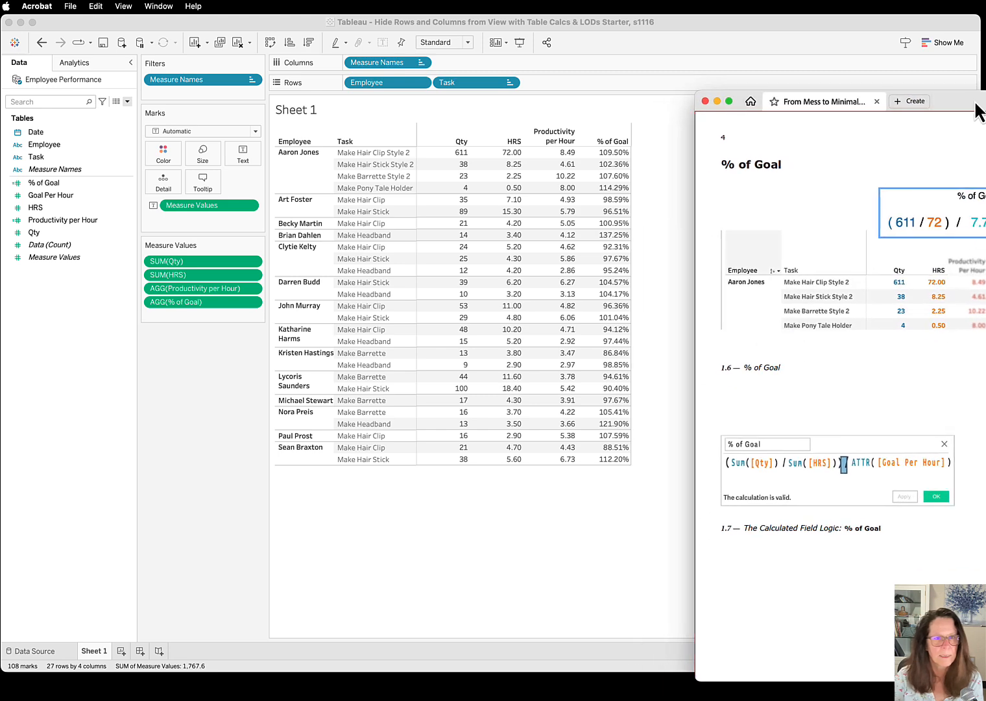
{"action": "left_click_drag", "start_coordinate": [43, 194], "coordinate": [172, 293]}
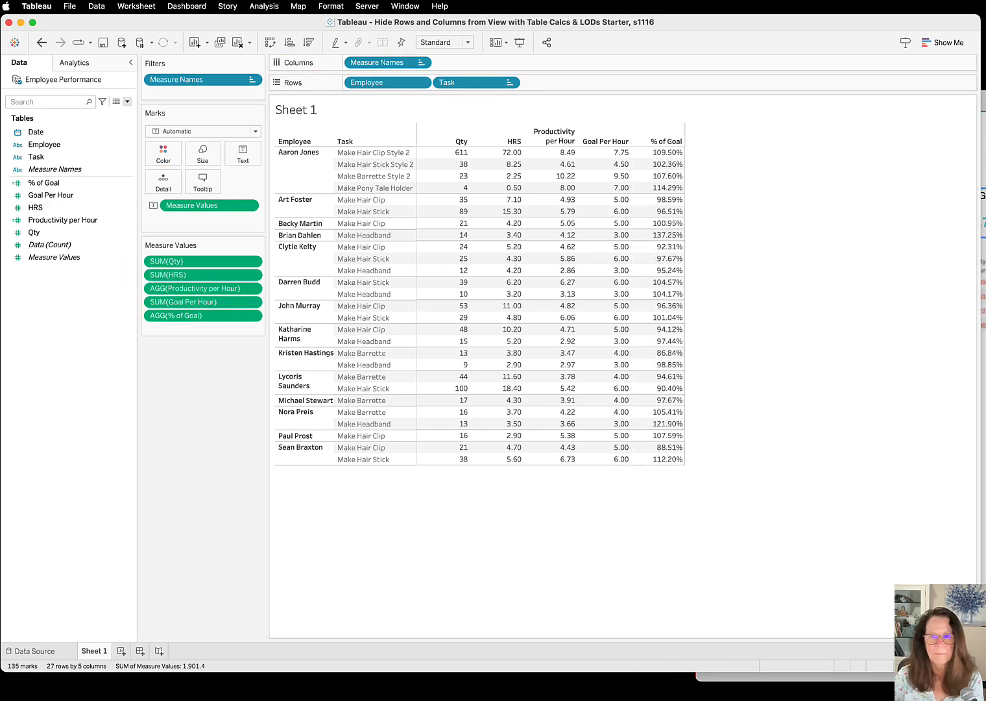
Review the Employee Total Hours LOD on page 5 of the Acrobat guide and examine the first employee's HRS values per task in Tableau
{"action": "left_click_drag", "start_coordinate": [983, 98], "coordinate": [625, 206]}
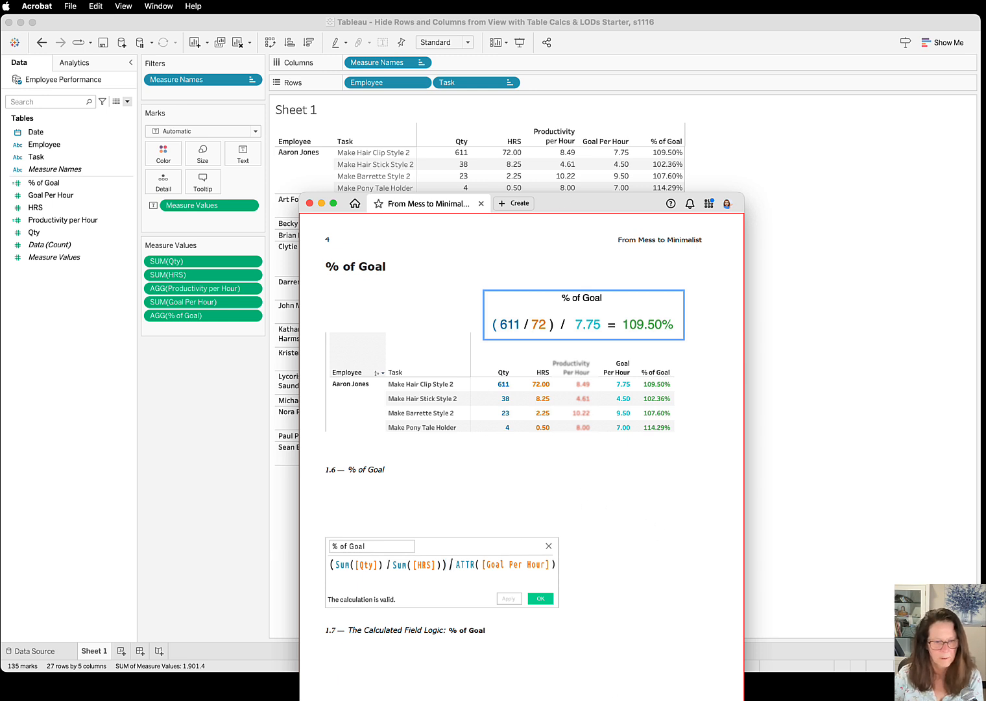
{"action": "key", "text": "Right"}
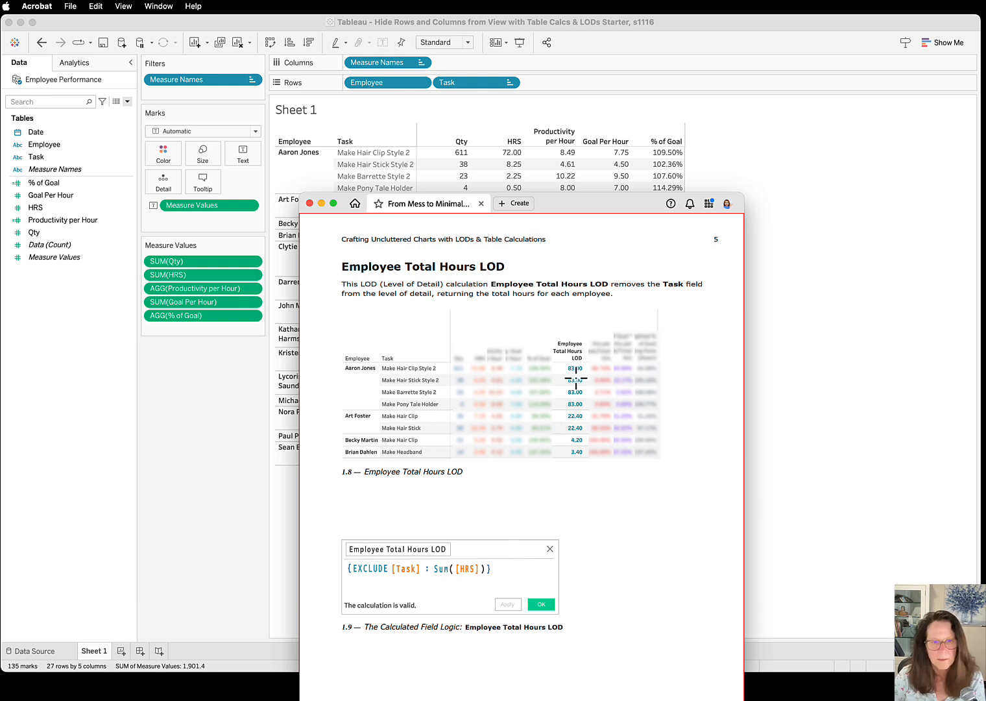
{"action": "left_click", "coordinate": [600, 136]}
{"action": "left_click", "coordinate": [622, 156]}
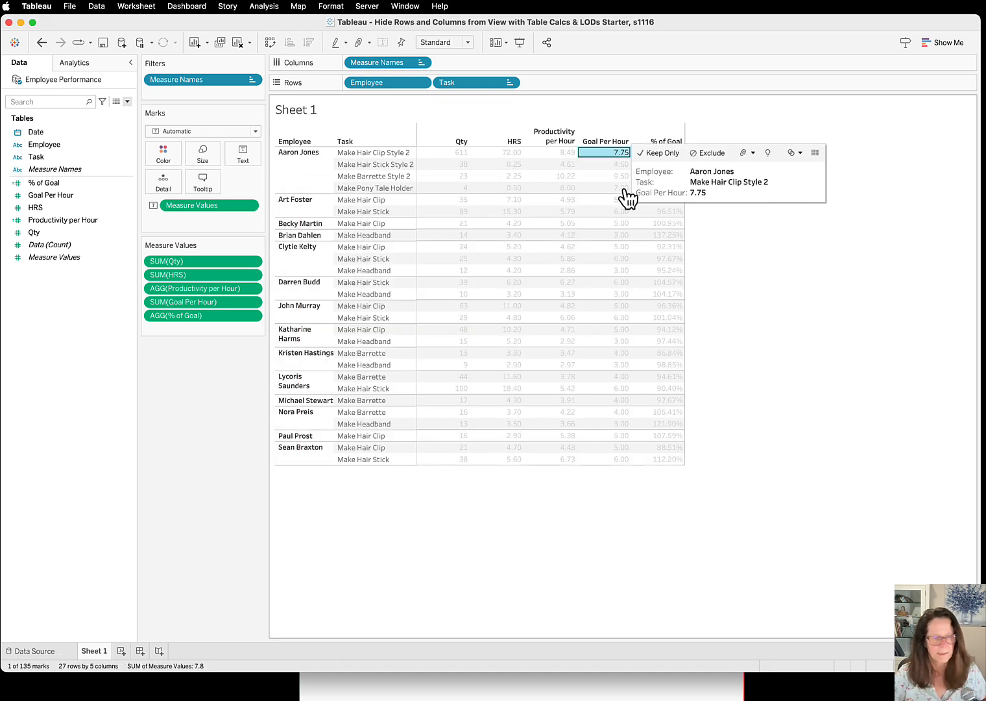
{"action": "left_click", "coordinate": [509, 154]}
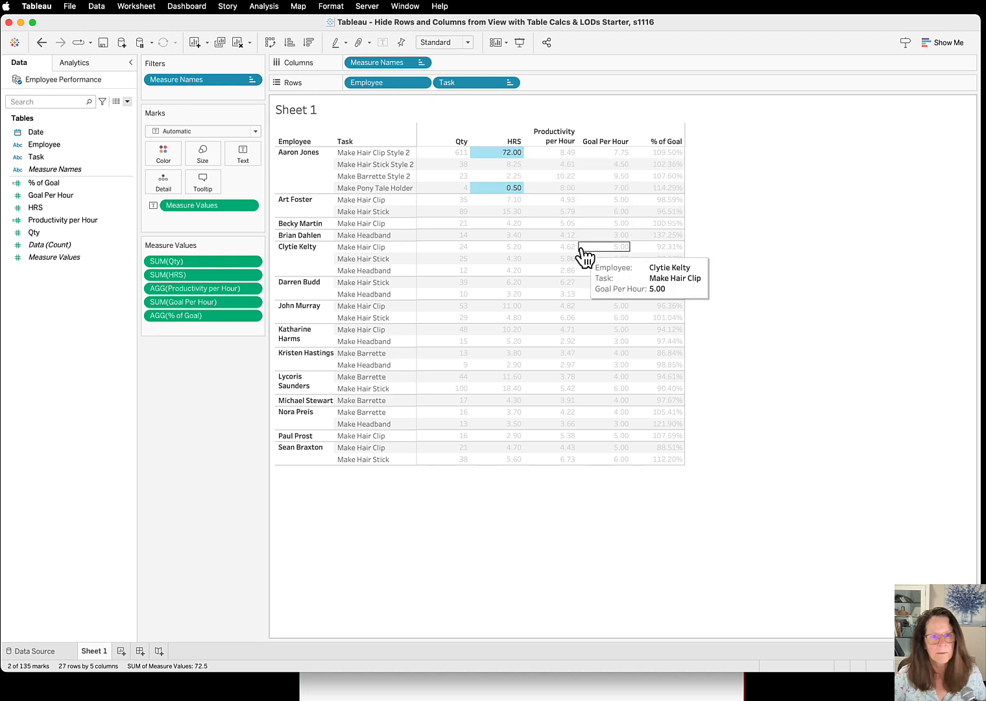
{"action": "left_click", "coordinate": [500, 166]}
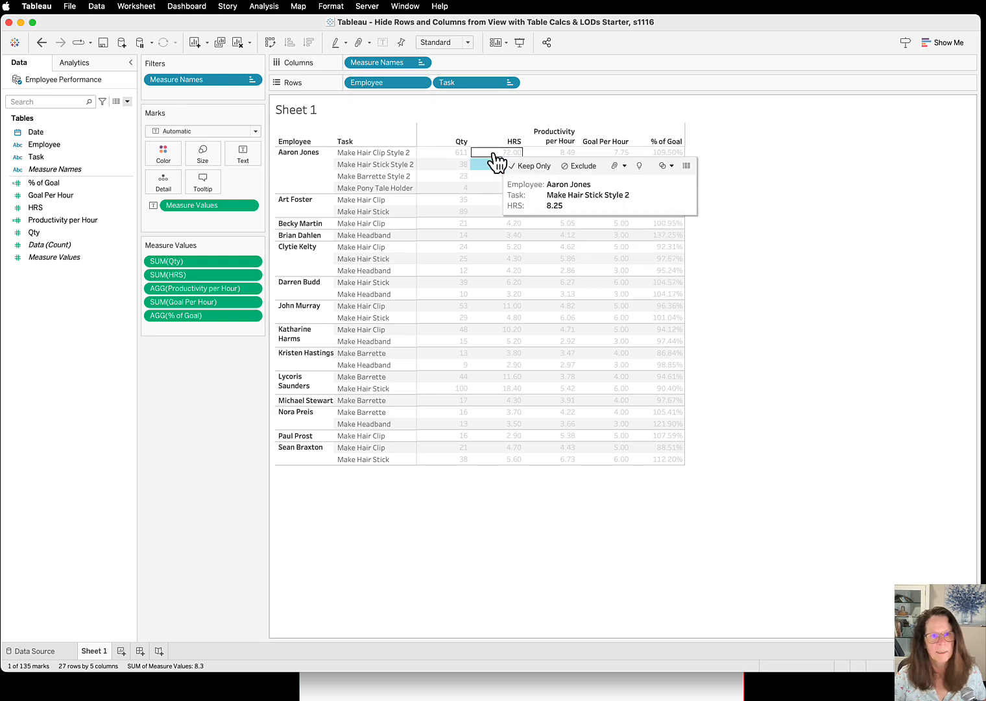
{"action": "left_click", "coordinate": [492, 188], "text": "super"}
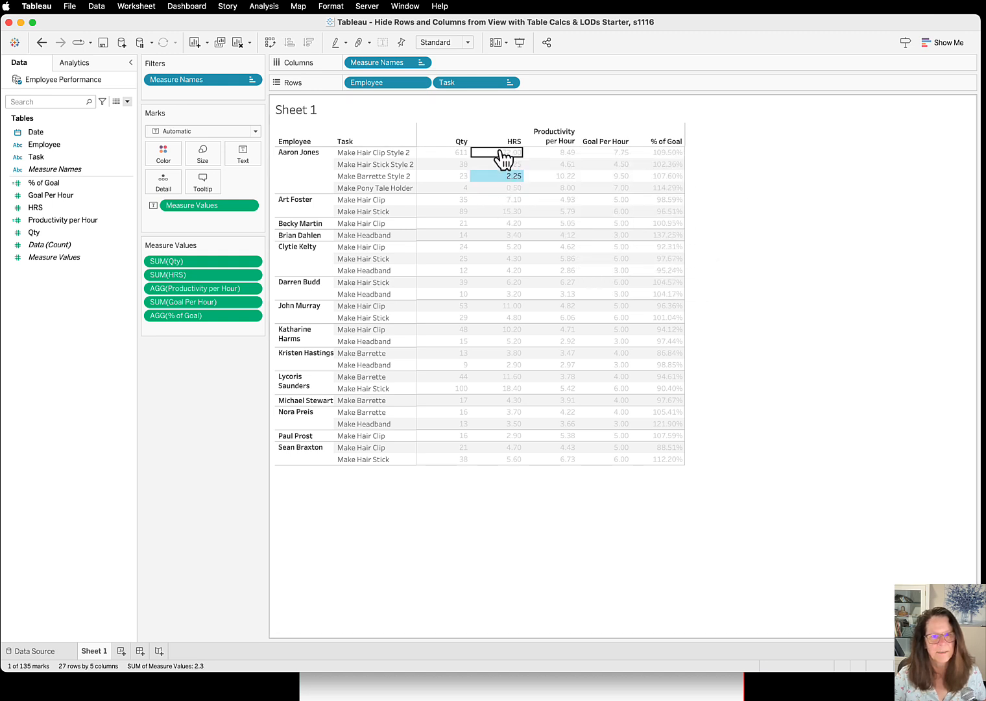
{"action": "left_click", "coordinate": [503, 153]}
{"action": "left_click", "coordinate": [796, 163]}
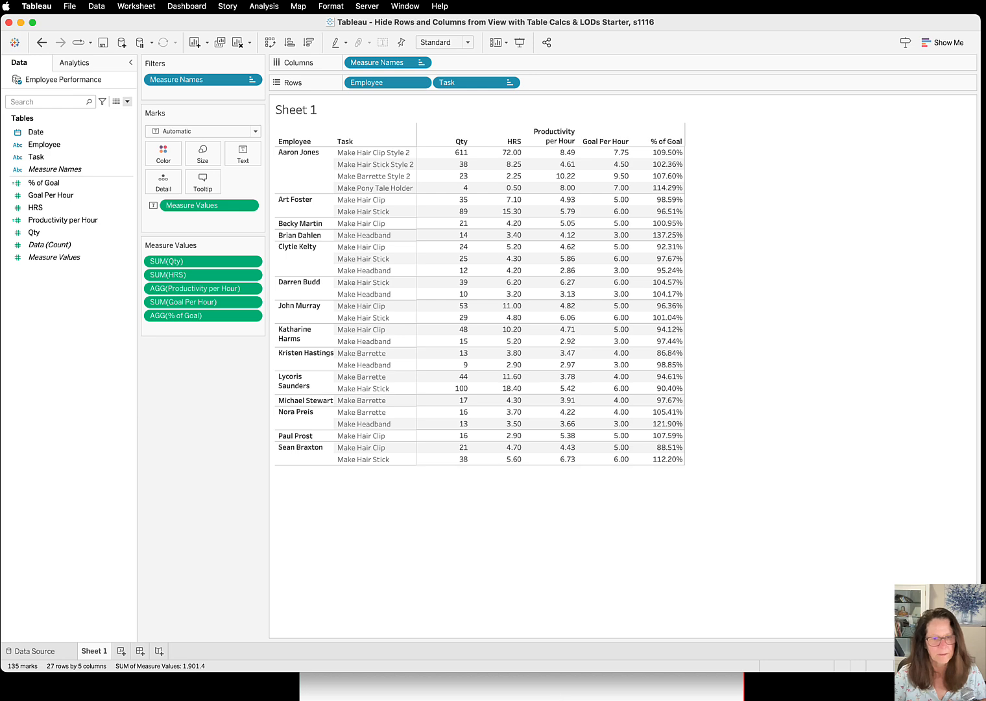
{"action": "left_click", "coordinate": [556, 697]}
{"action": "left_click_drag", "start_coordinate": [583, 204], "coordinate": [587, 700]}
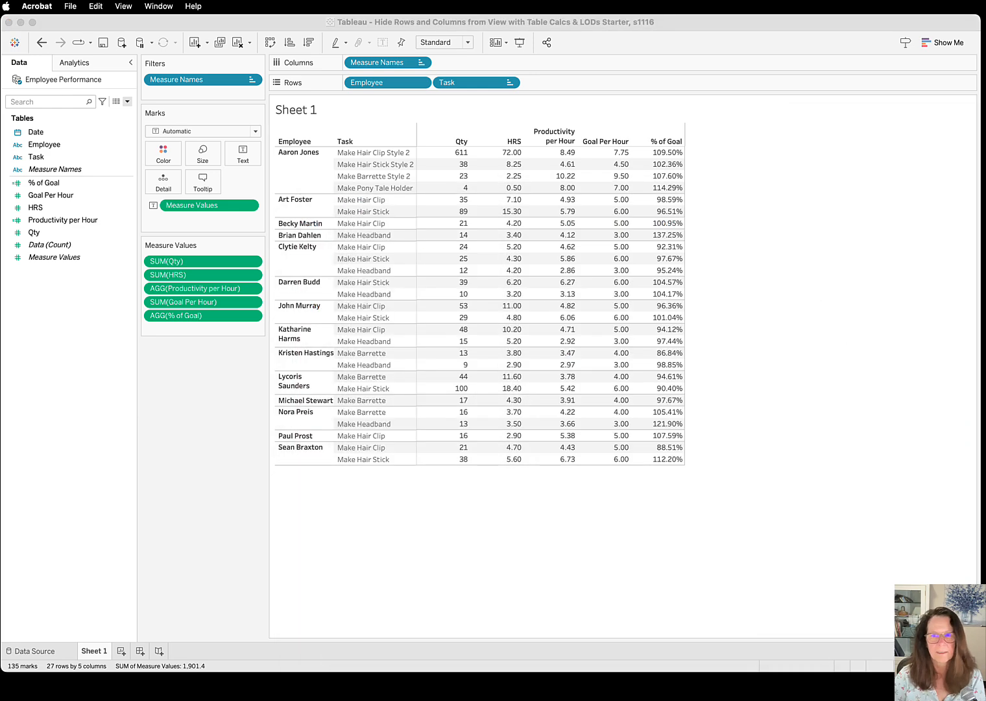
Create a new calculated field in Tableau named "Employee Total Hours LOD"
{"action": "left_click", "coordinate": [129, 101]}
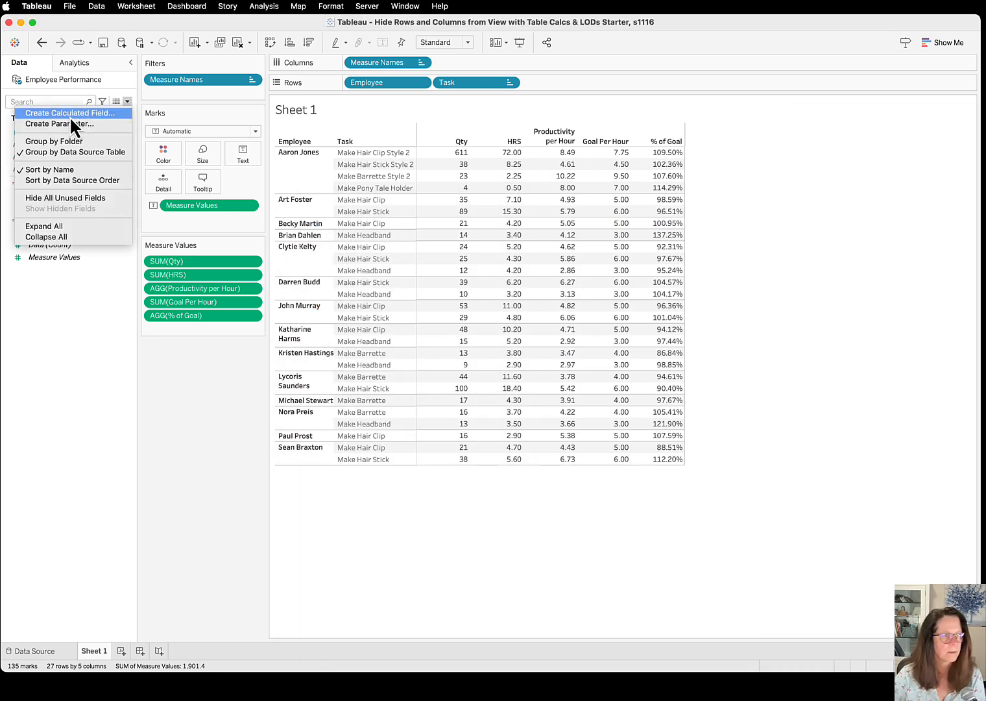
{"action": "left_click", "coordinate": [69, 115]}
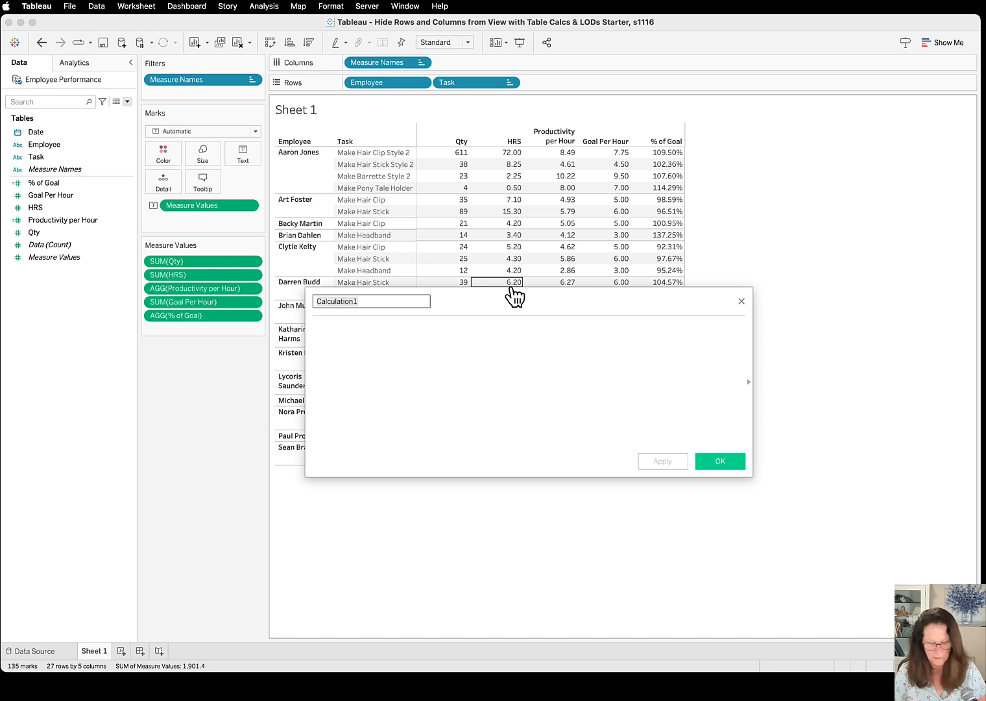
{"action": "type", "text": "Employee T"}
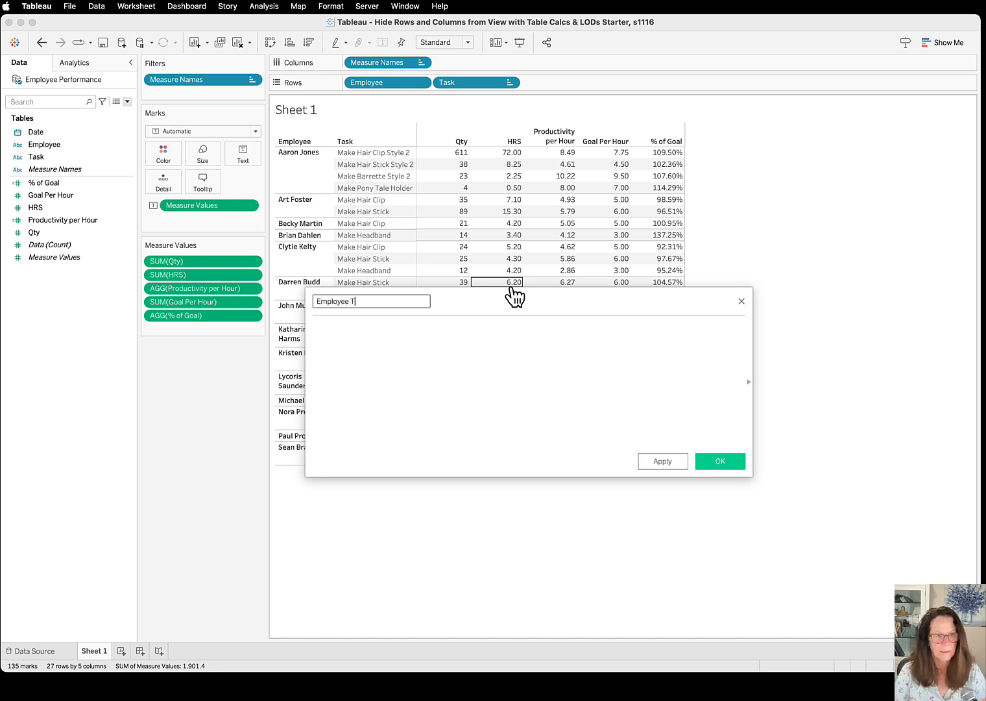
{"action": "type", "text": "otal Hours L"}
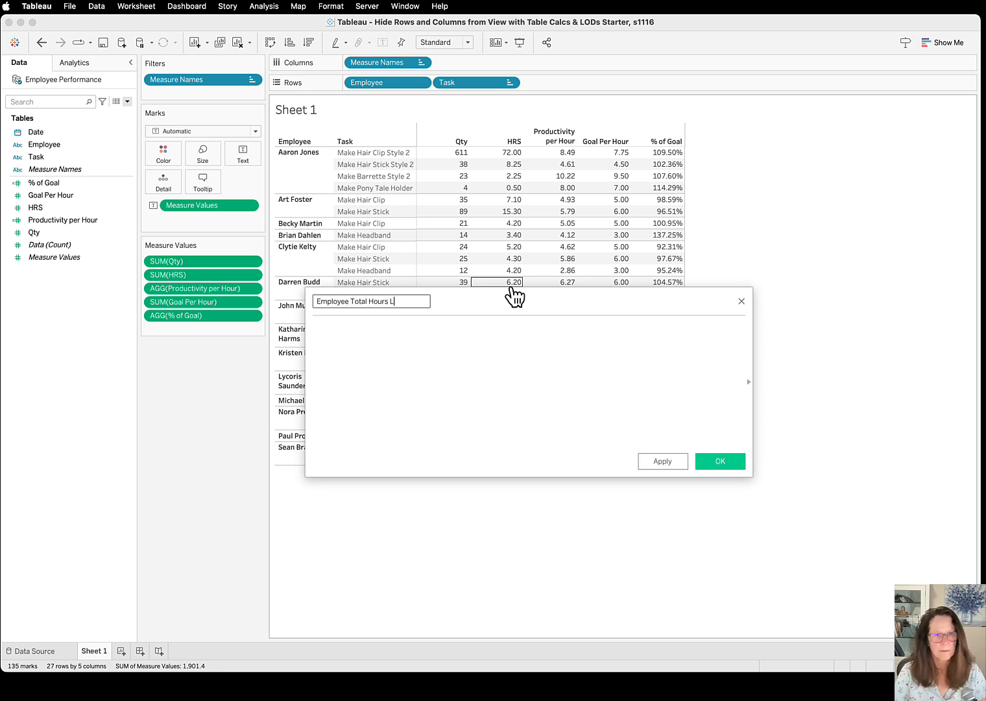
{"action": "type", "text": "OD"}
{"action": "key", "text": "Tab"}
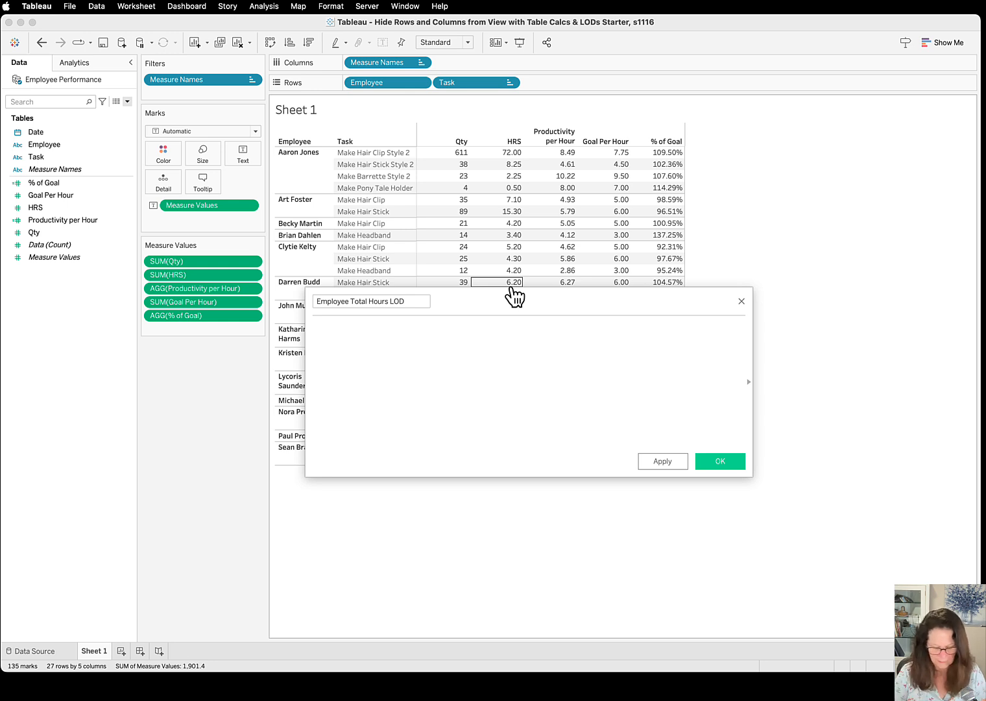
Begin the Employee Total Hours LOD formula with { EXCLUDE [Task] :
{"action": "type", "text": "{"}
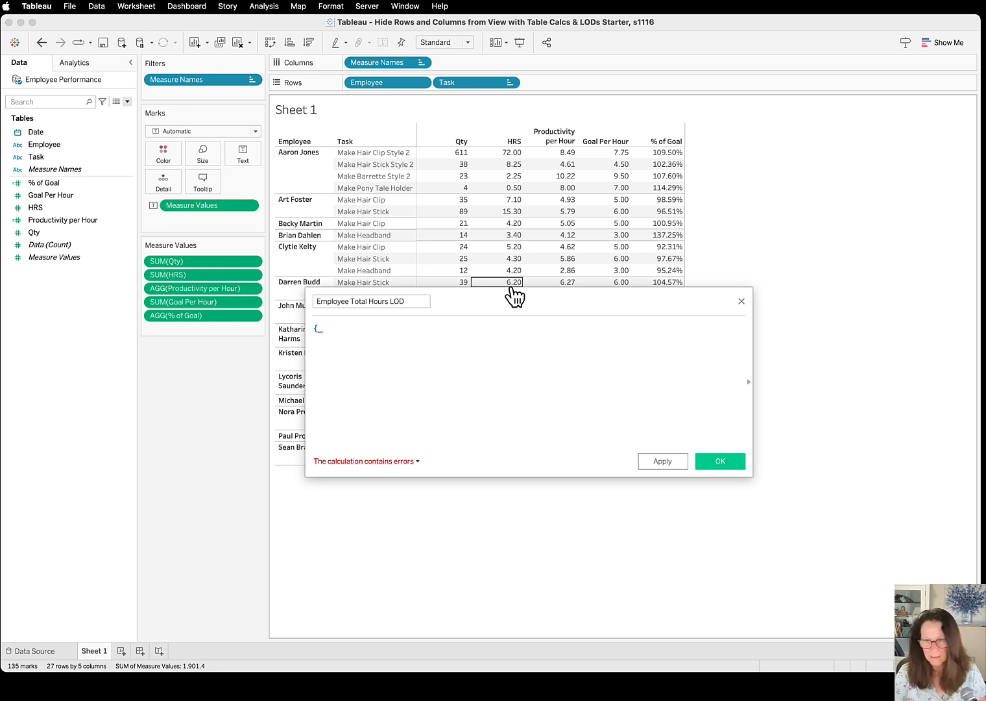
{"action": "type", "text": " EXCLUD"}
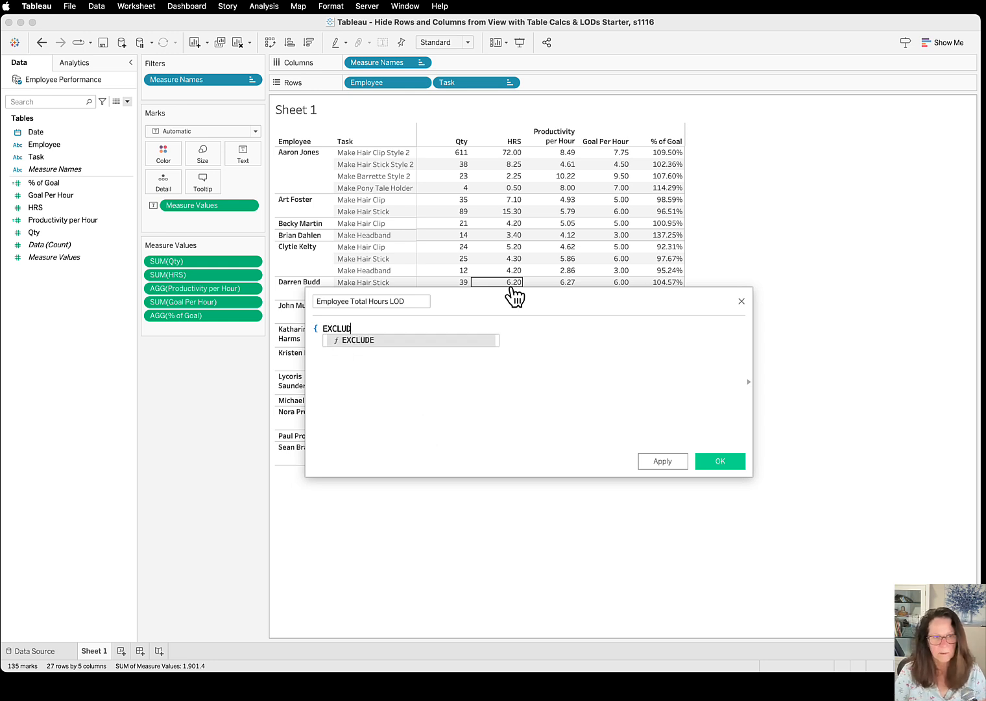
{"action": "type", "text": "E"}
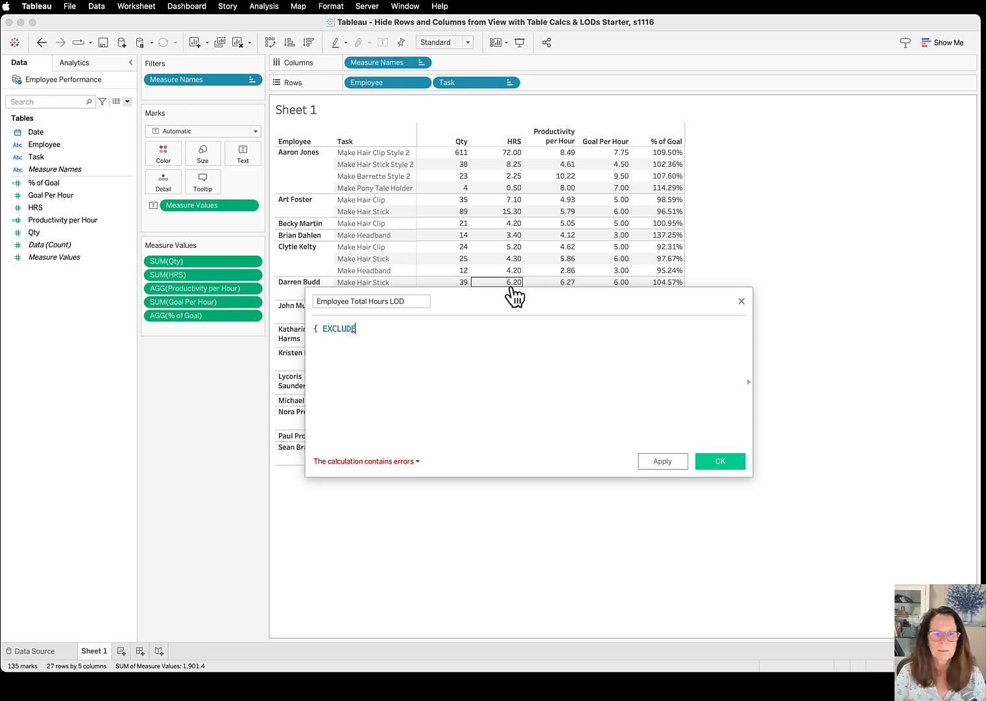
{"action": "type", "text": " ["}
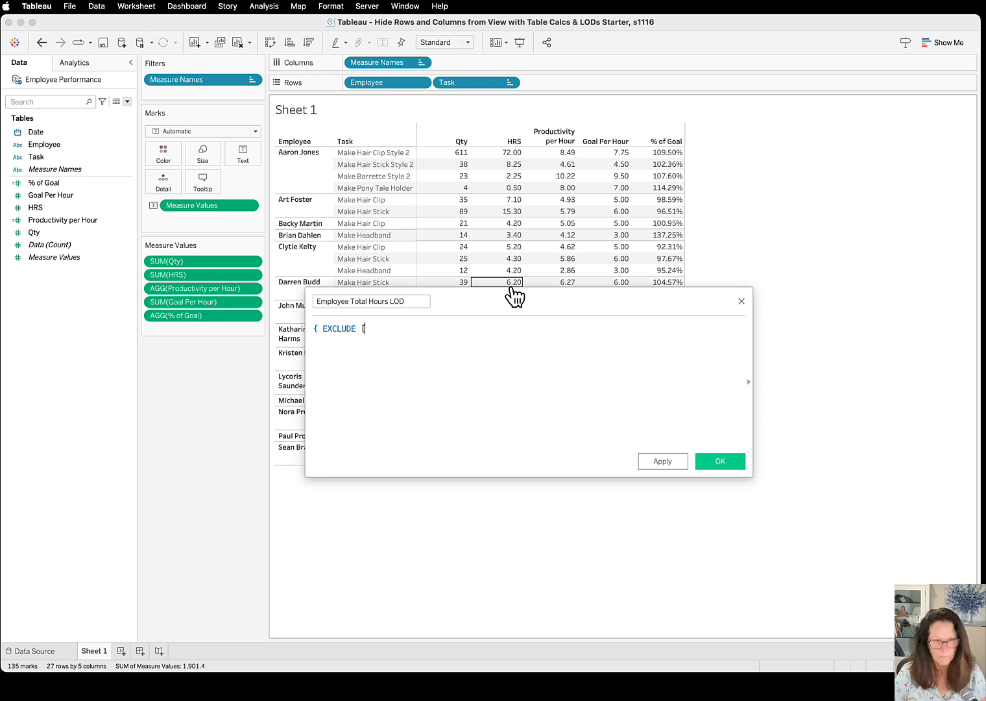
{"action": "type", "text": "Task"}
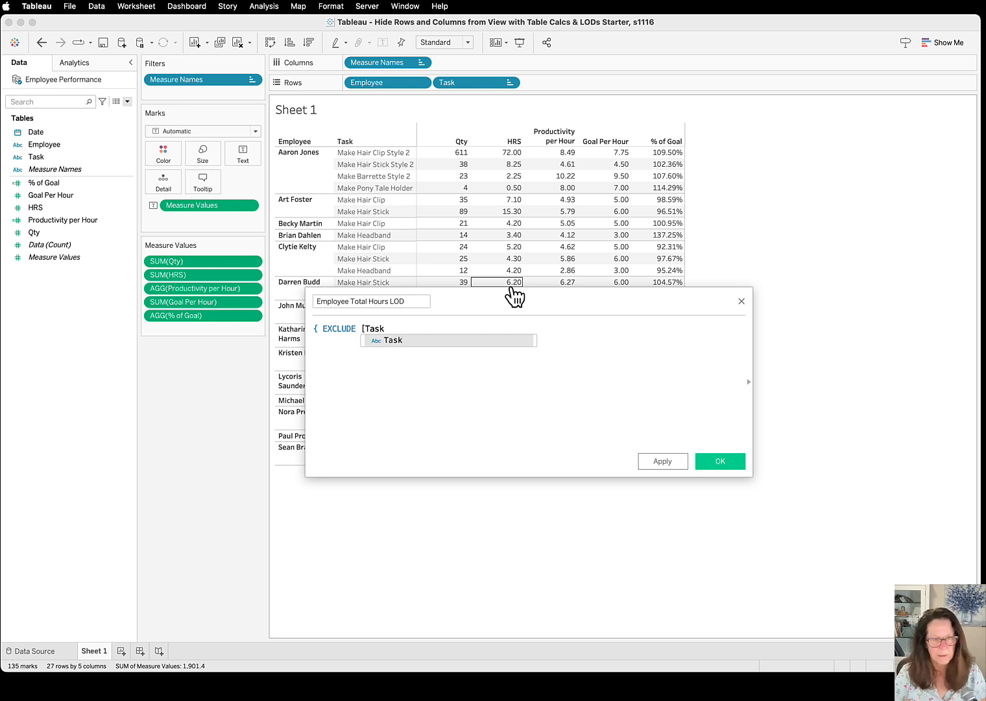
{"action": "type", "text": "]"}
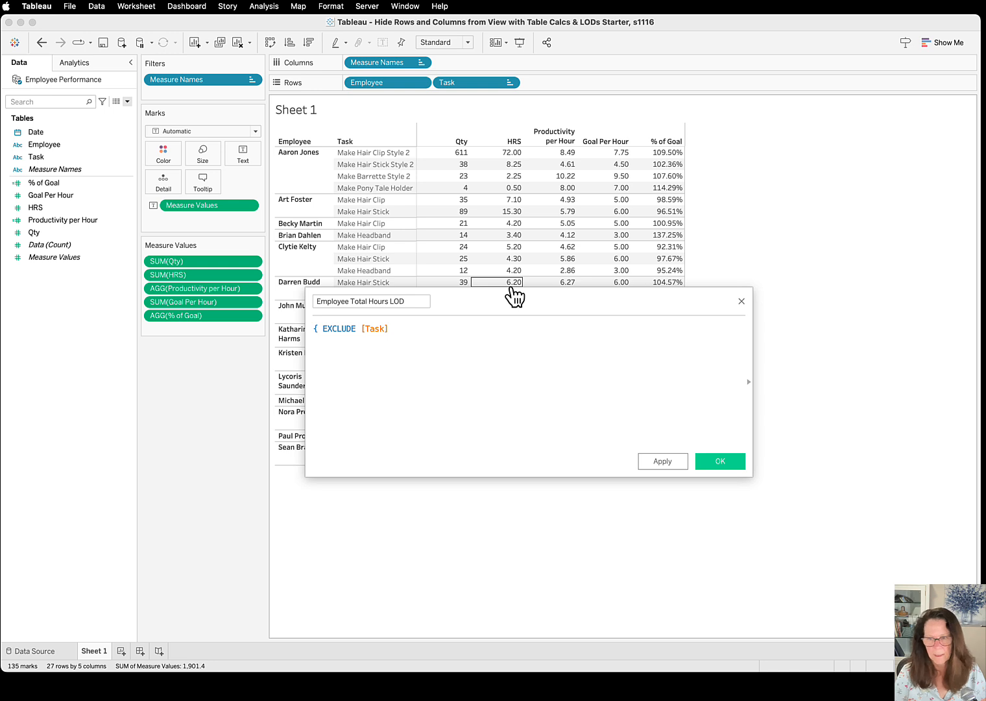
{"action": "type", "text": " :"}
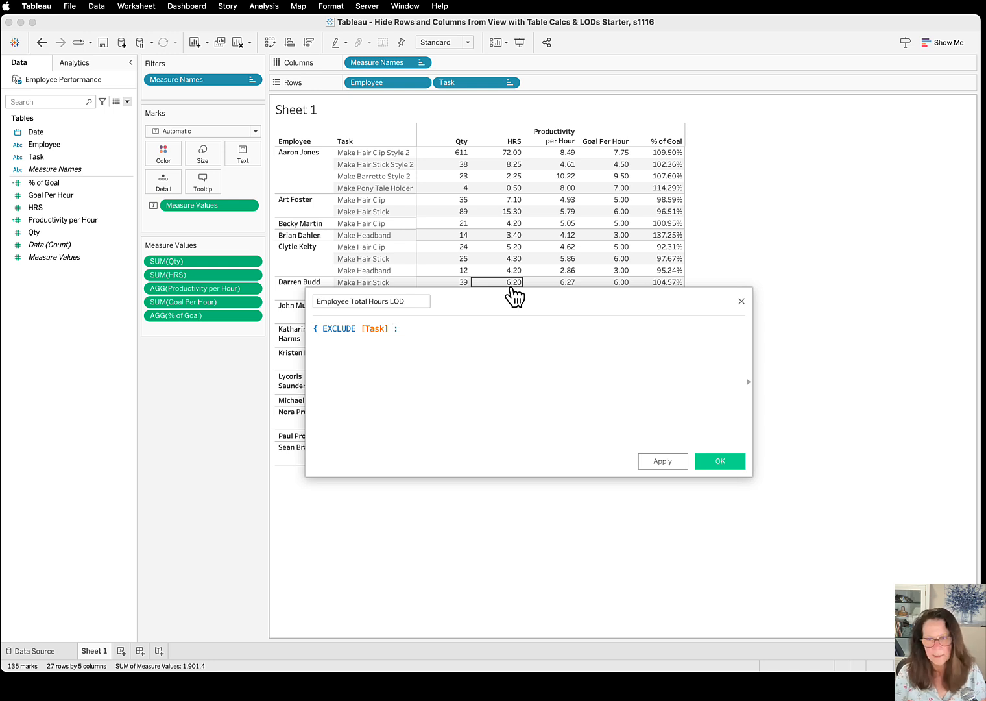
{"action": "type", "text": " Sum("}
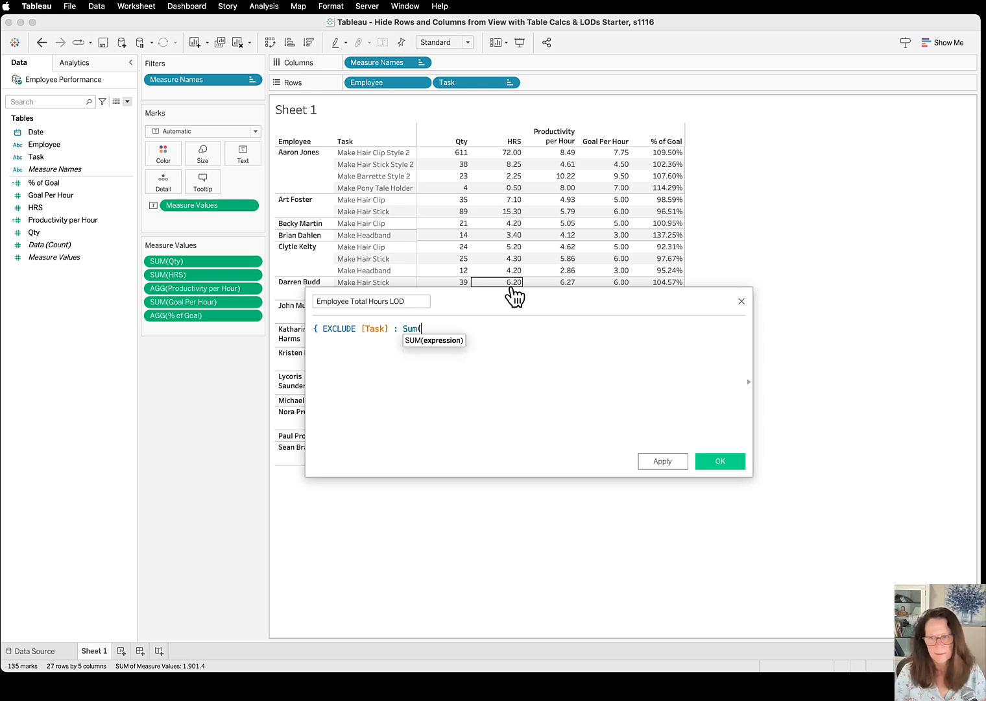
{"action": "type", "text": "H"}
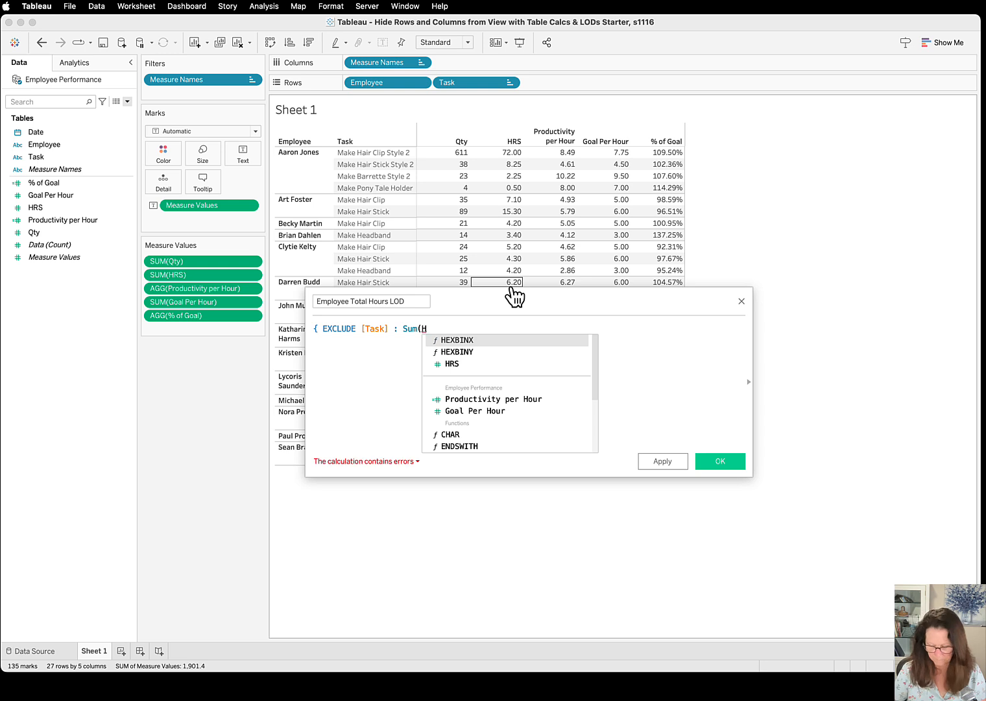
Complete the LOD formula with Sum([HRS]) and a closing curly brace, and save the calculated field
{"action": "key", "text": "Down"}
{"action": "key", "text": "Down"}
{"action": "key", "text": "Return"}
{"action": "type", "text": ")"}
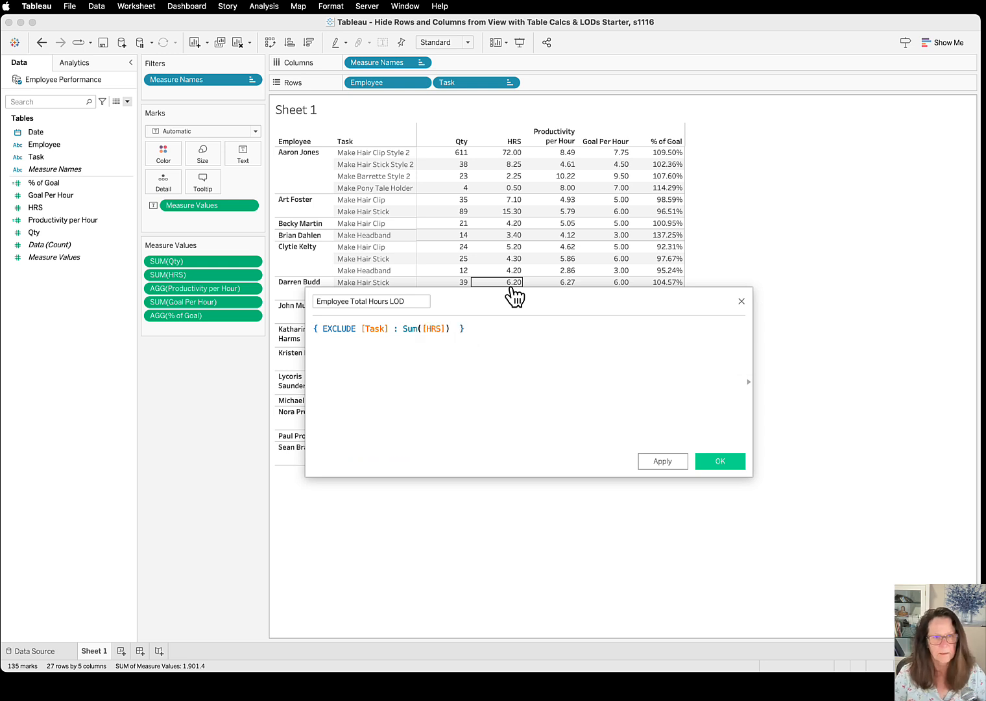
{"action": "left_click_drag", "start_coordinate": [468, 325], "coordinate": [457, 326]}
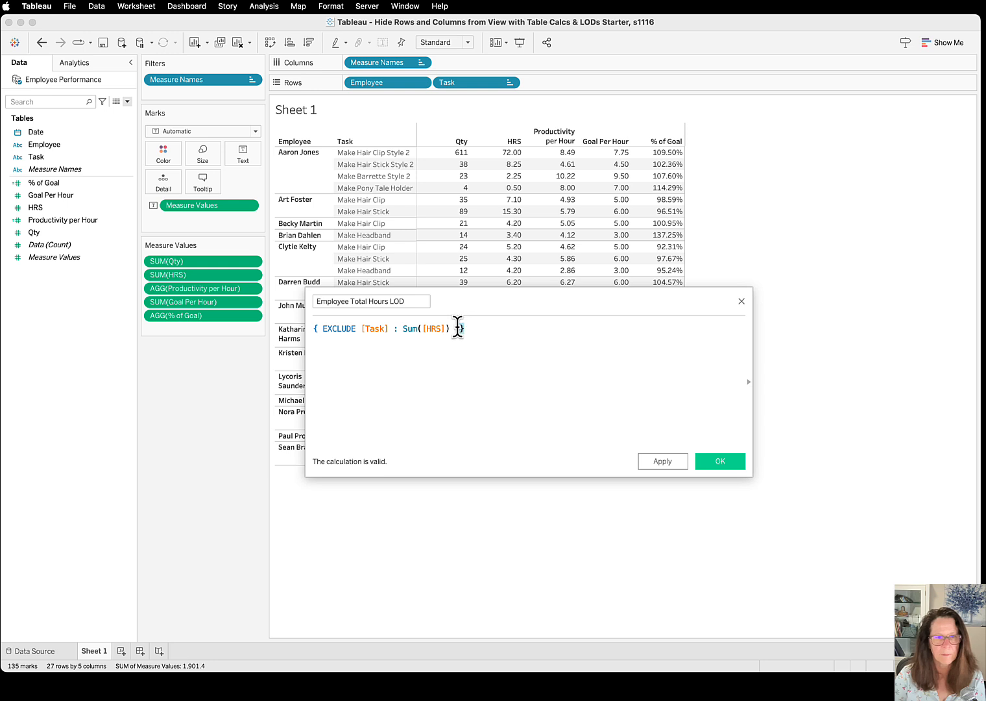
{"action": "left_click", "coordinate": [316, 329]}
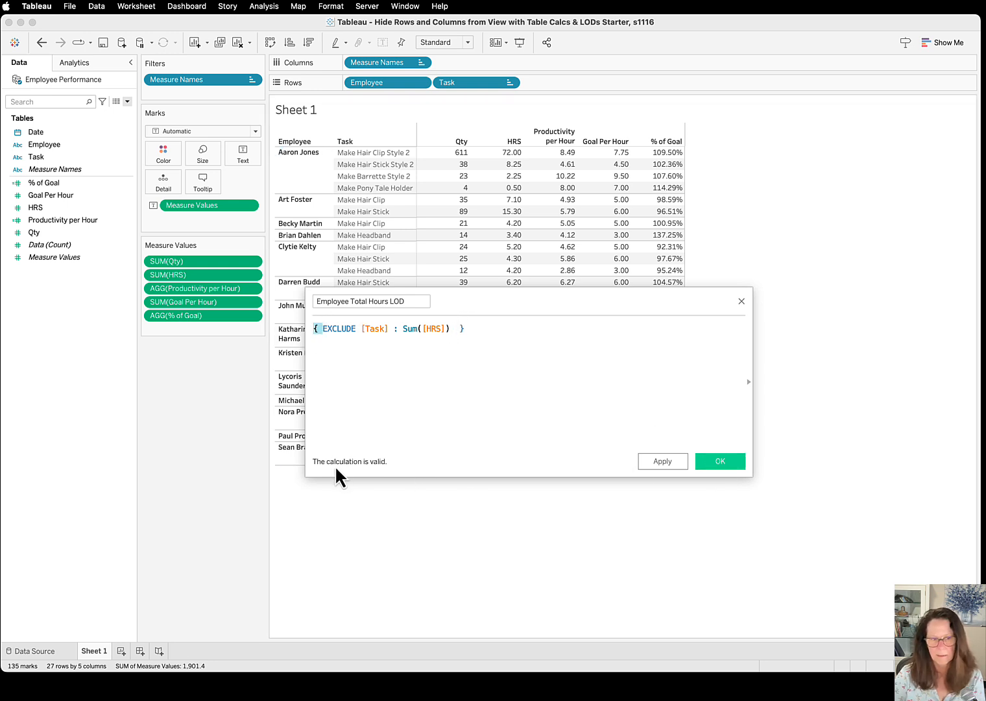
{"action": "left_click", "coordinate": [717, 463]}
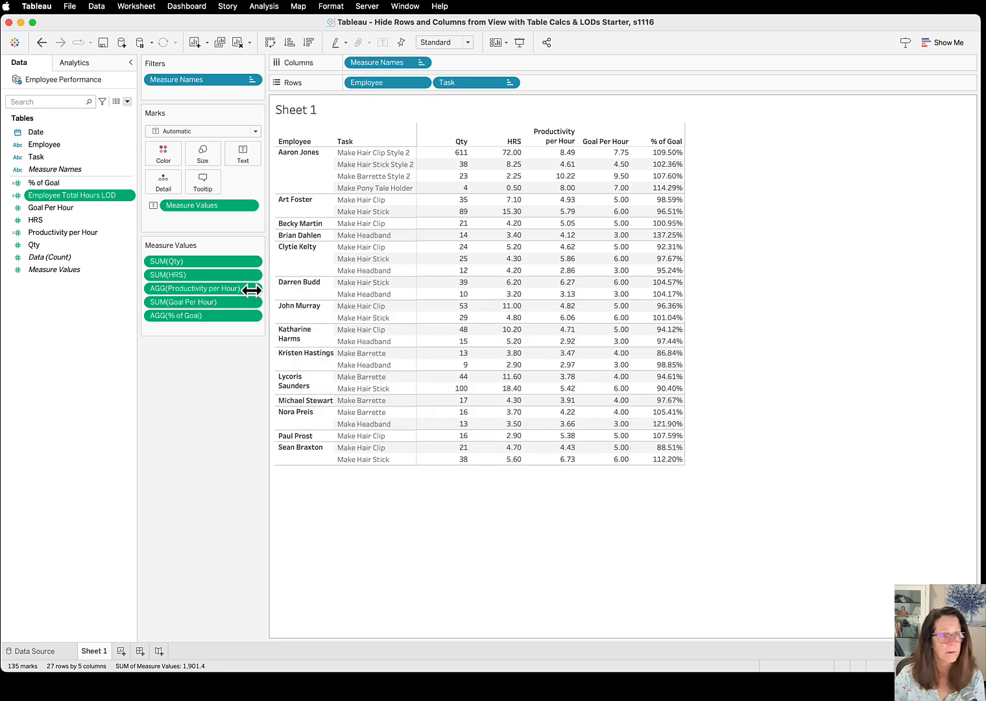
Set the default number format of Employee Total Hours LOD to Number (Custom) with 2 decimal places and add the field to Measure Values below % of Goal
{"action": "left_click", "coordinate": [131, 196]}
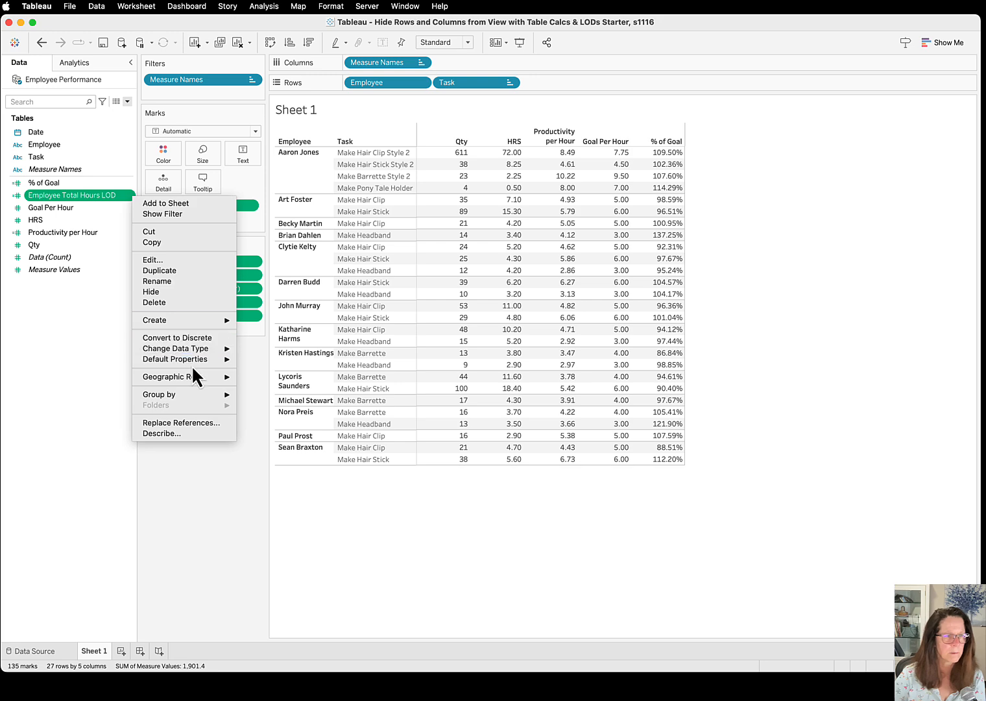
{"action": "mouse_move", "coordinate": [187, 359]}
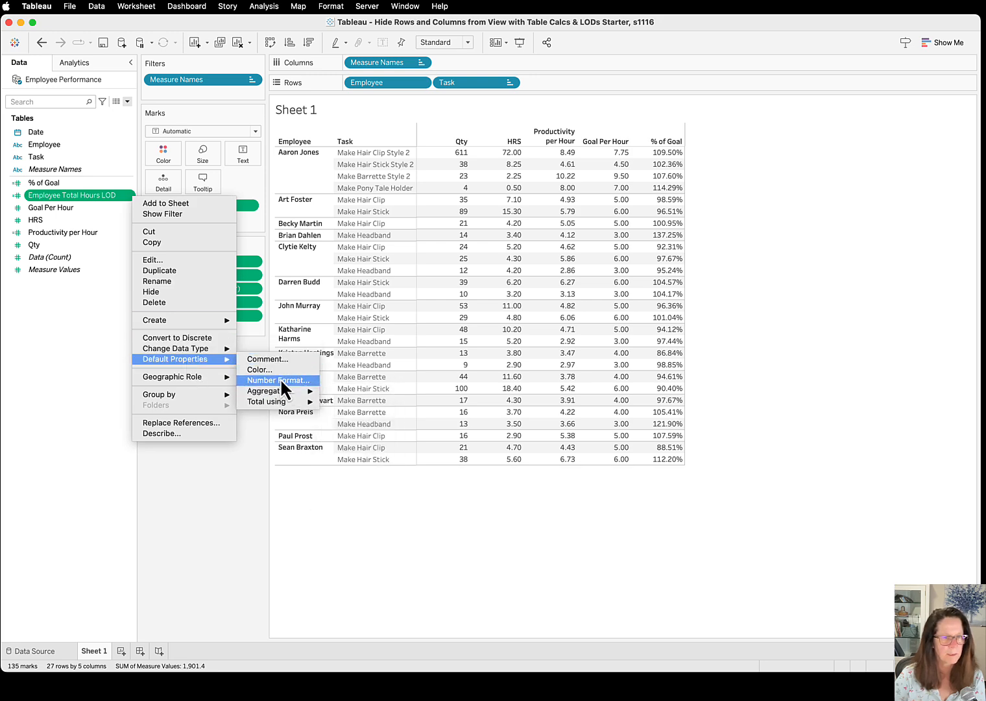
{"action": "left_click", "coordinate": [280, 380]}
{"action": "left_click", "coordinate": [402, 297]}
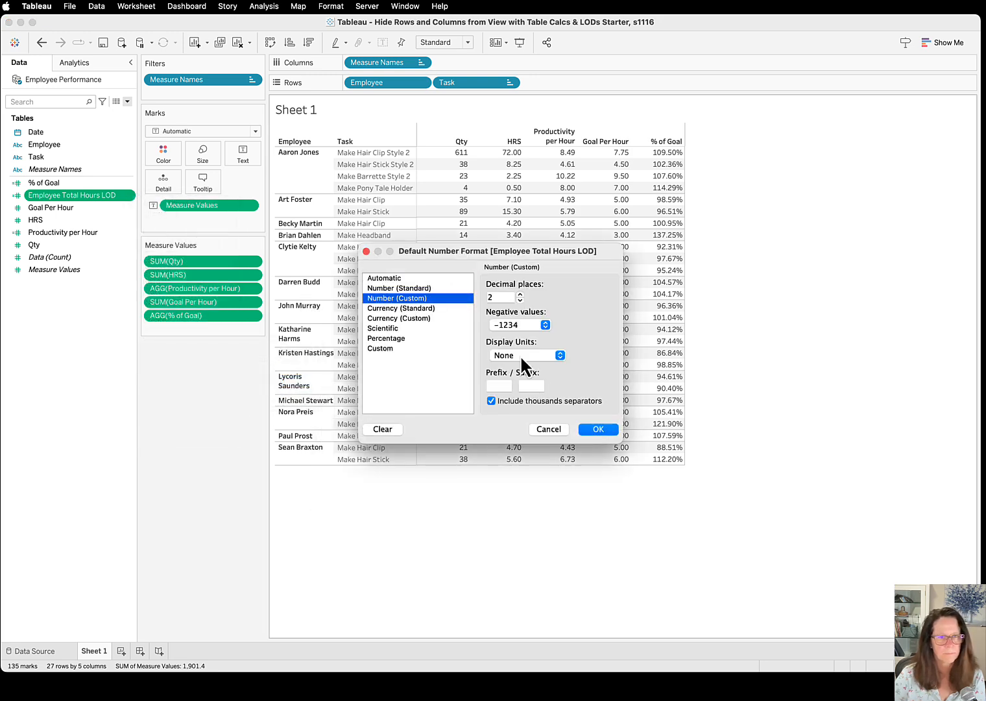
{"action": "left_click", "coordinate": [608, 430]}
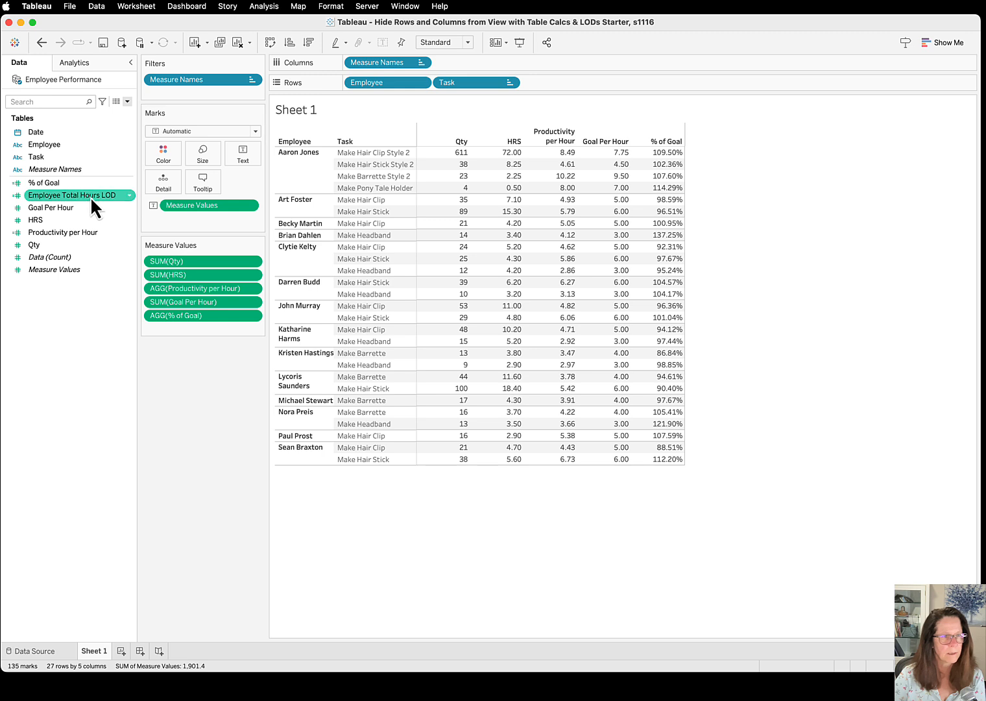
{"action": "left_click_drag", "start_coordinate": [90, 196], "coordinate": [207, 329]}
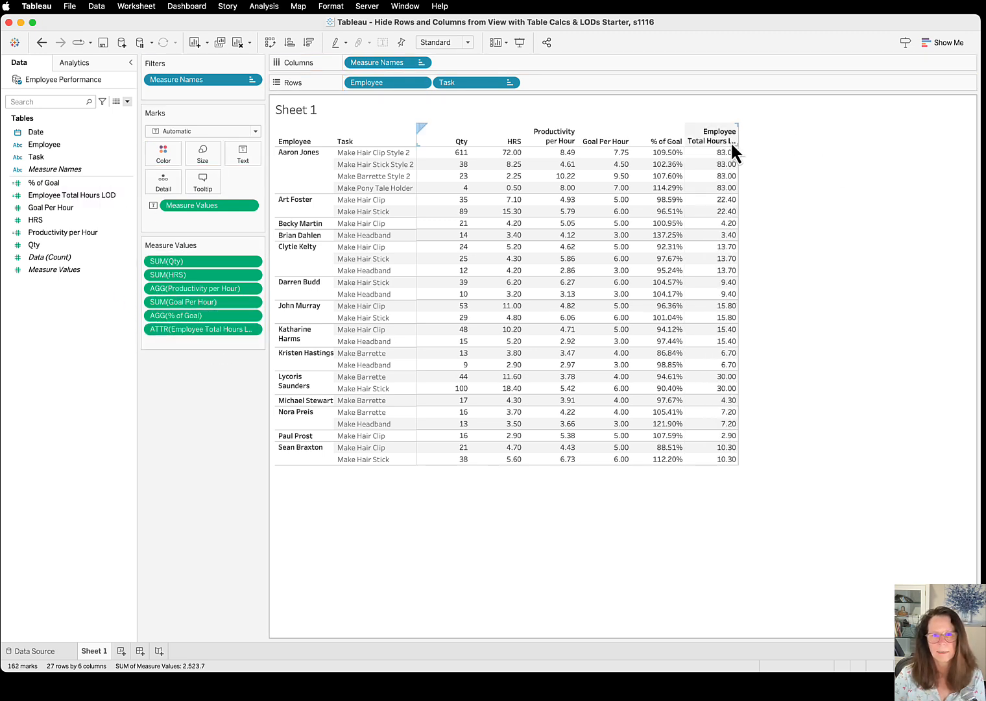
Switch to the Acrobat guide, review the Hrs per Task / Total Hrs calculation on page 6, and move the guide off the Tableau sheet
{"action": "key", "text": "super+Tab"}
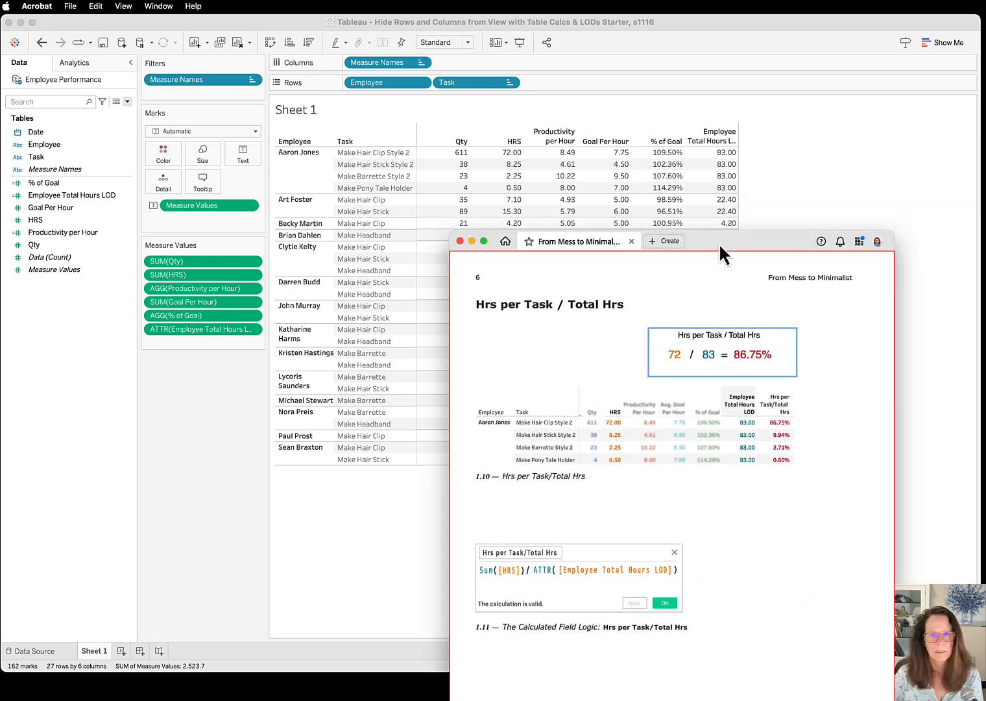
{"action": "left_click_drag", "start_coordinate": [719, 243], "coordinate": [586, 214]}
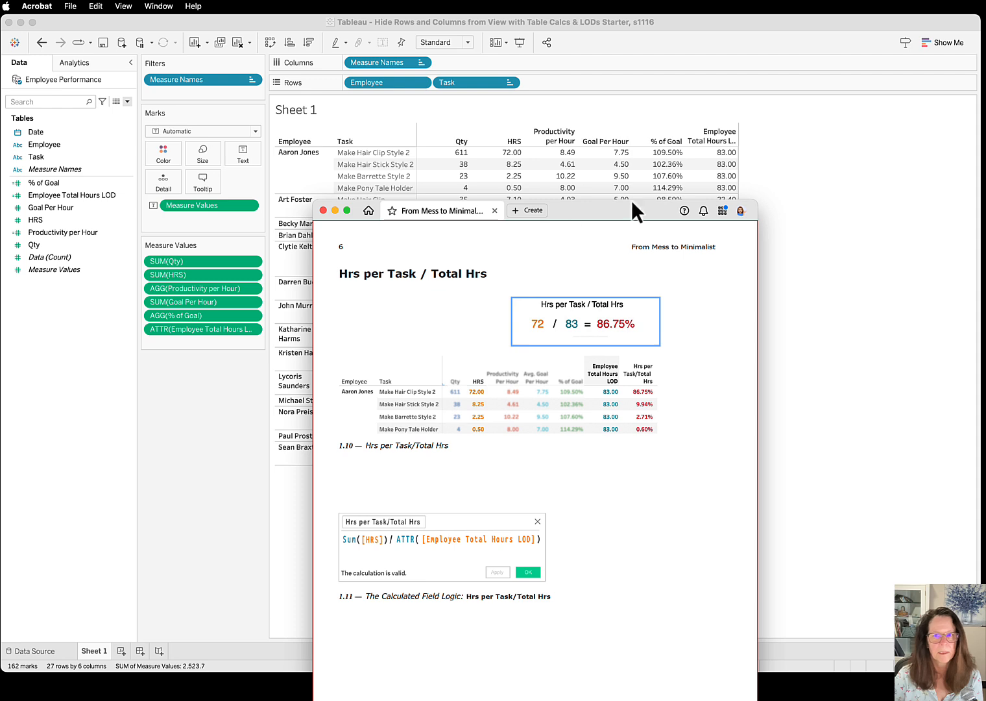
{"action": "left_click_drag", "start_coordinate": [612, 214], "coordinate": [985, 81]}
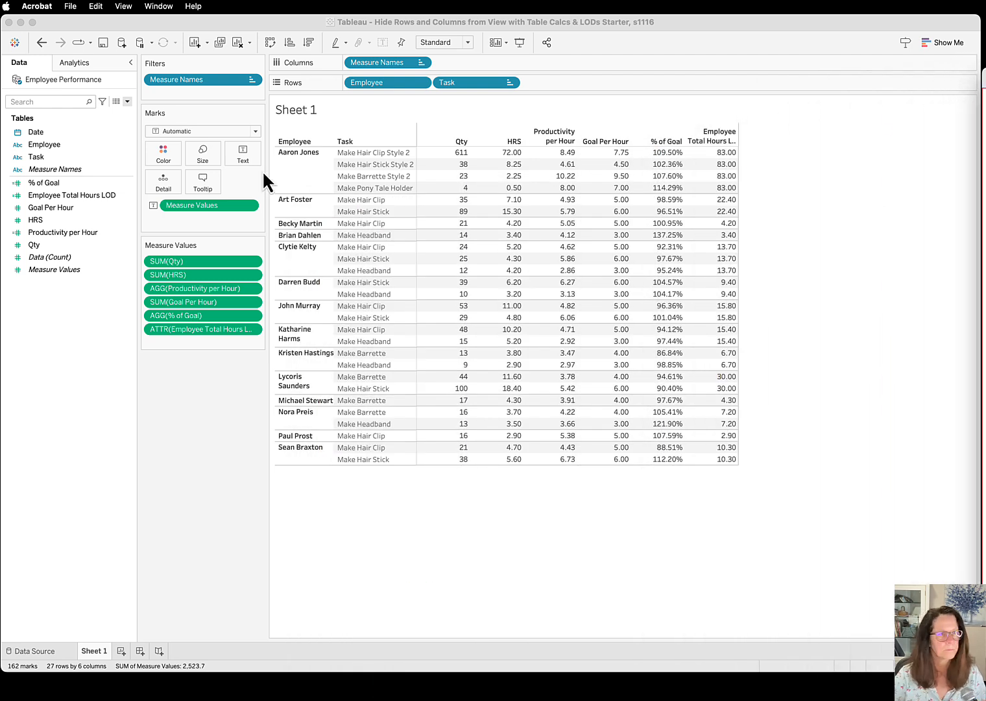
Create a new calculated field in Tableau named "Hrs per Task / Total Hrs"
{"action": "left_click", "coordinate": [129, 100]}
{"action": "left_click", "coordinate": [99, 114]}
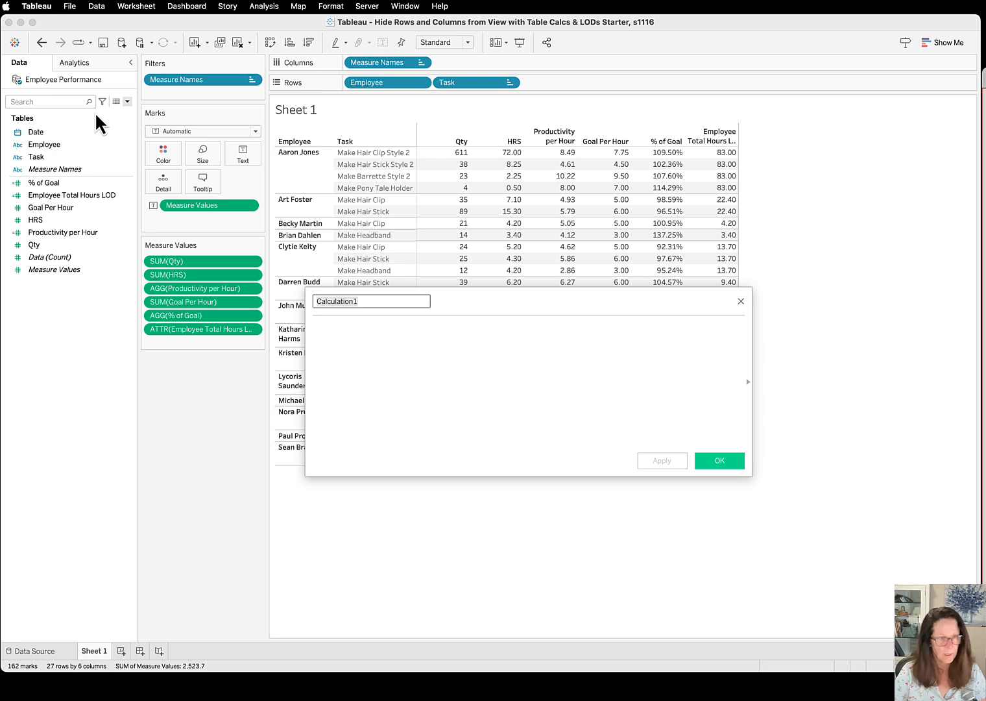
{"action": "type", "text": "Hrs per Task"}
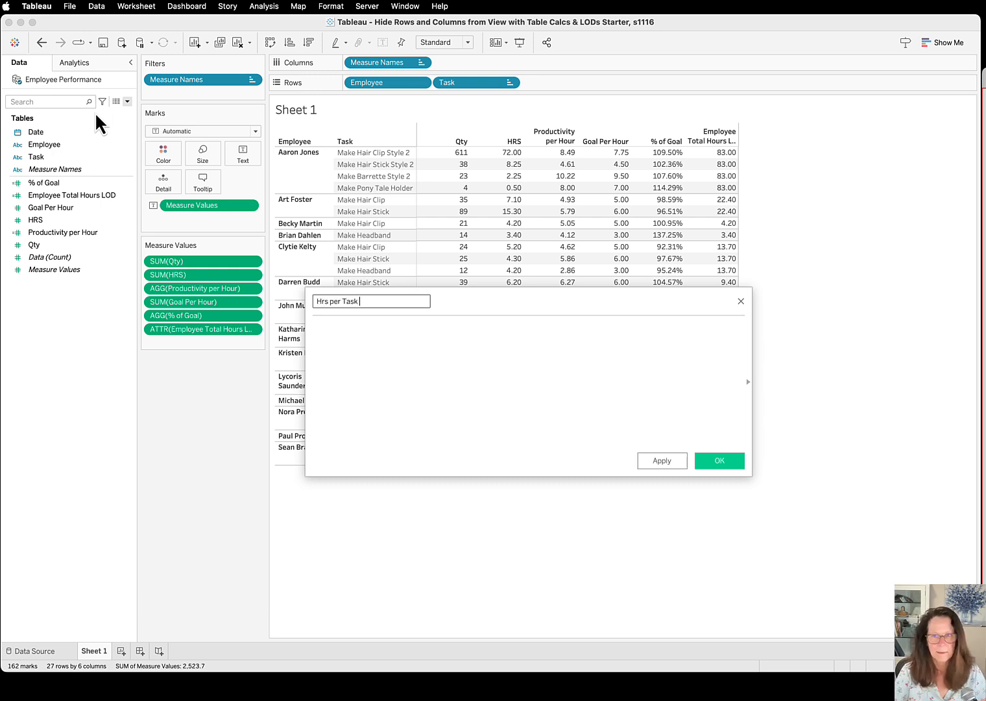
{"action": "type", "text": " / Total Hr"}
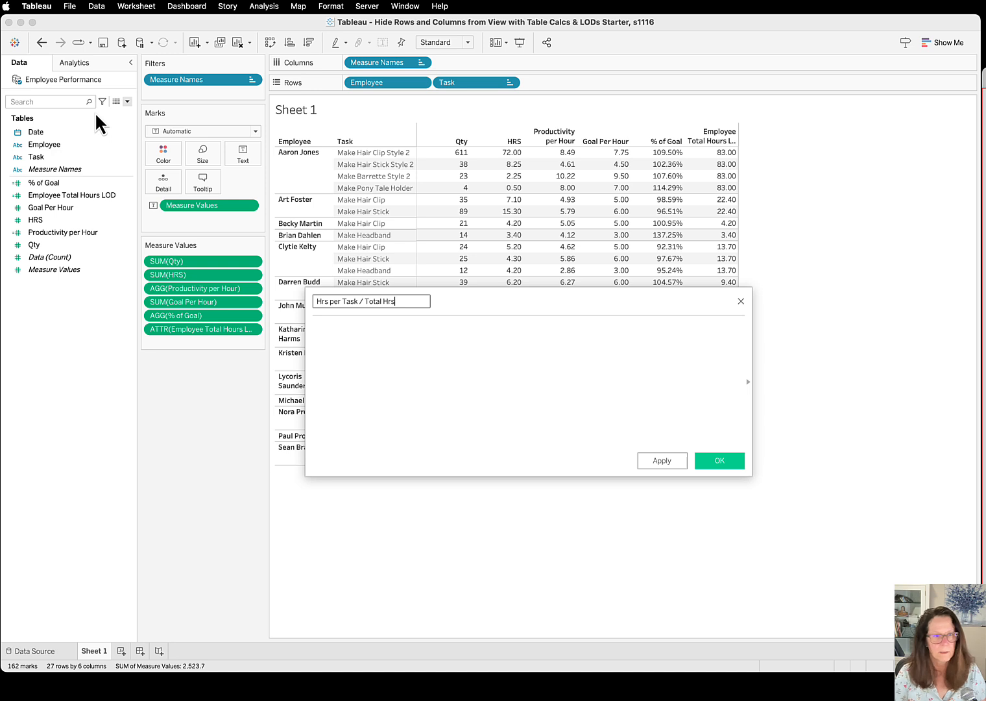
{"action": "type", "text": "s"}
{"action": "key", "text": "Tab"}
Begin the Hrs per Task / Total Hrs formula with Sum([HRS])
{"action": "type", "text": "Sum("}
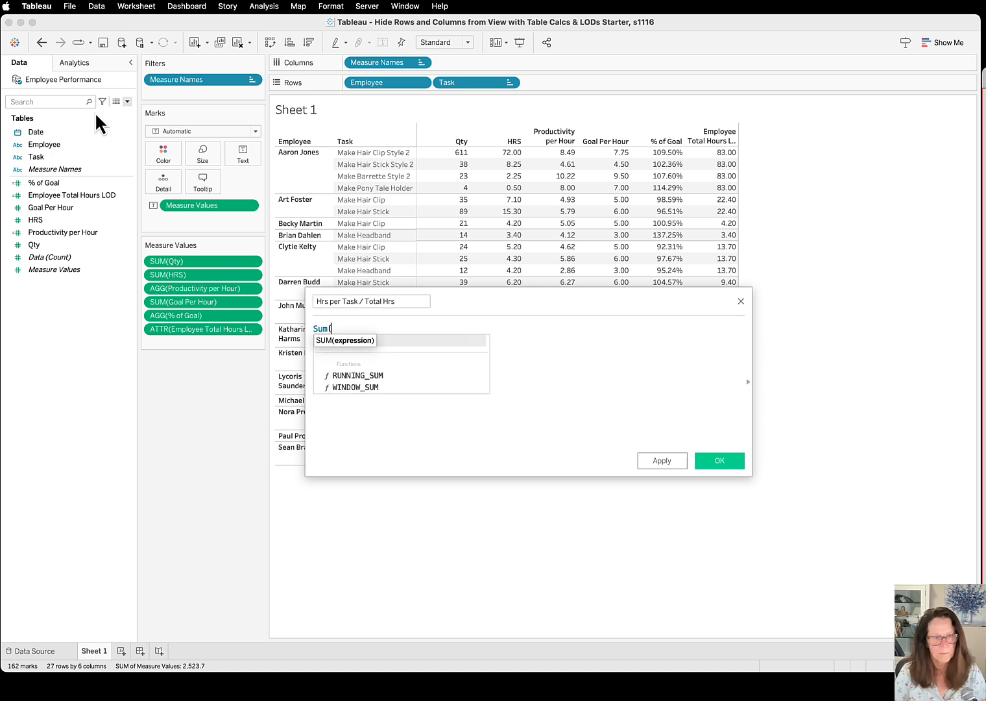
{"action": "type", "text": "[HRS"}
{"action": "key", "text": "Return"}
{"action": "type", "text": ")"}
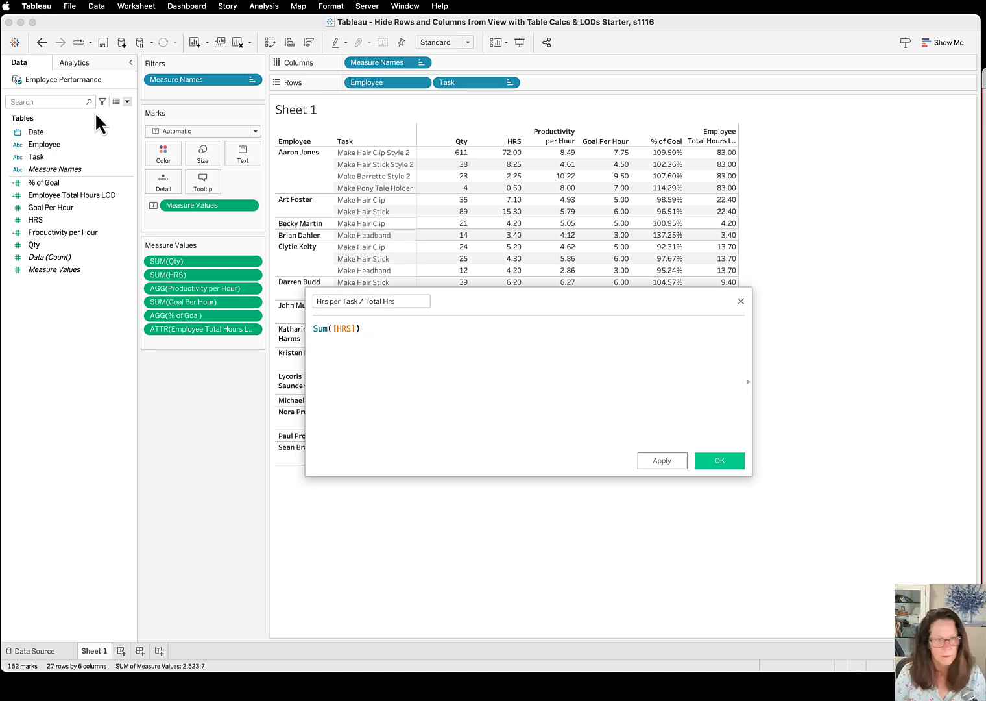
{"action": "type", "text": " / ATTR"}
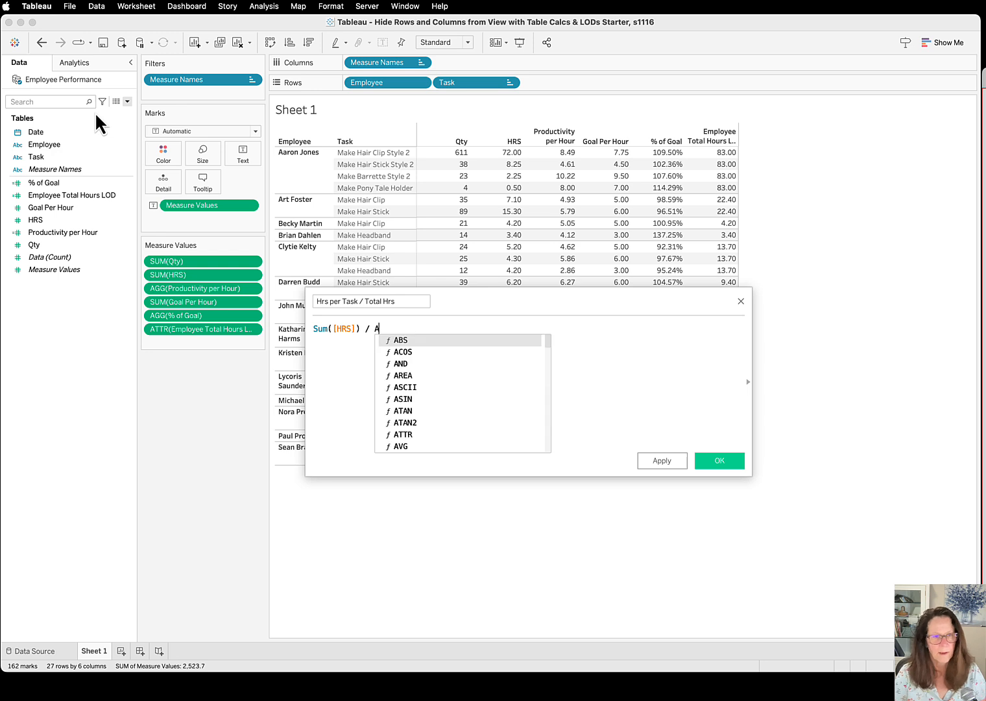
Extend the formula to divide Sum([HRS]) by the unaggregated [Employee Total Hours LOD] field
{"action": "key", "text": "BackSpace"}
{"action": "key", "text": "BackSpace"}
{"action": "key", "text": "BackSpace"}
{"action": "key", "text": "BackSpace"}
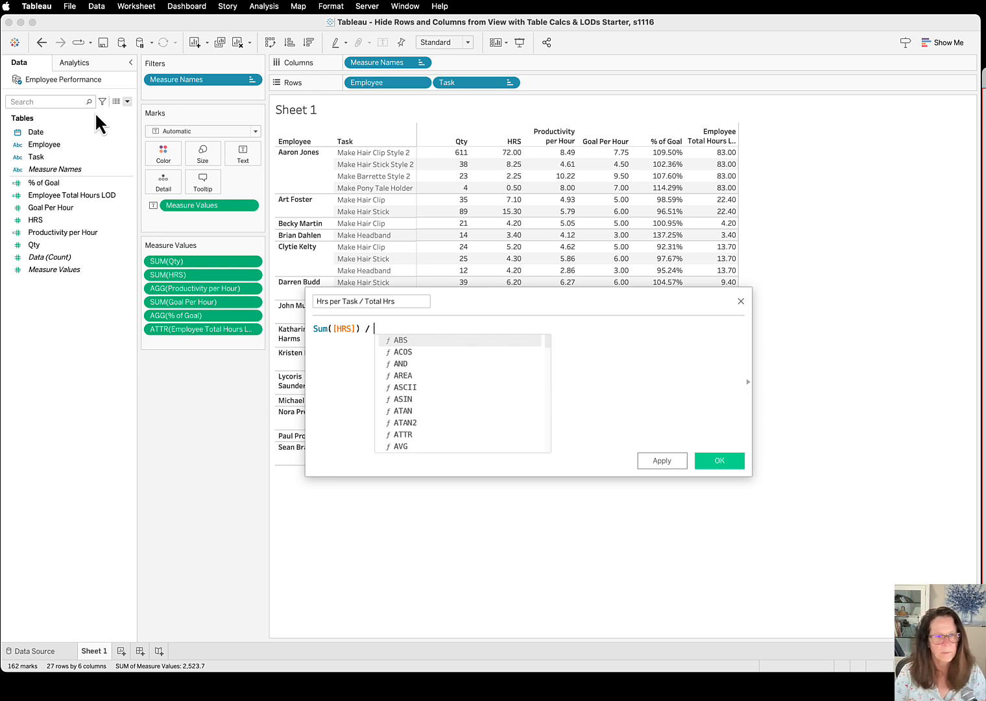
{"action": "type", "text": "["}
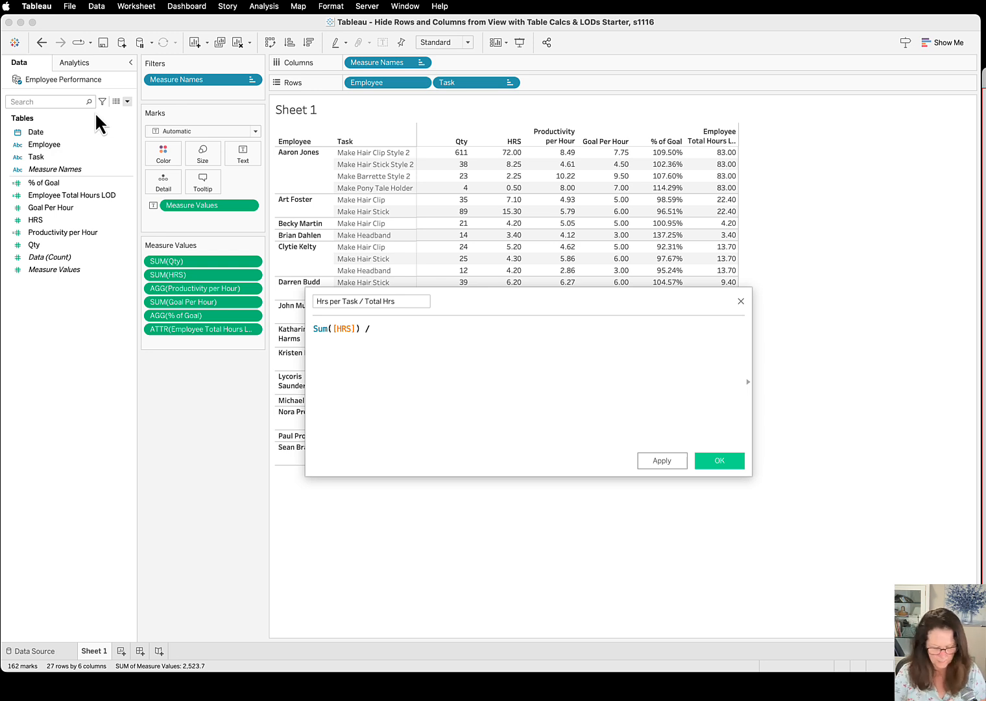
{"action": "type", "text": "Emp"}
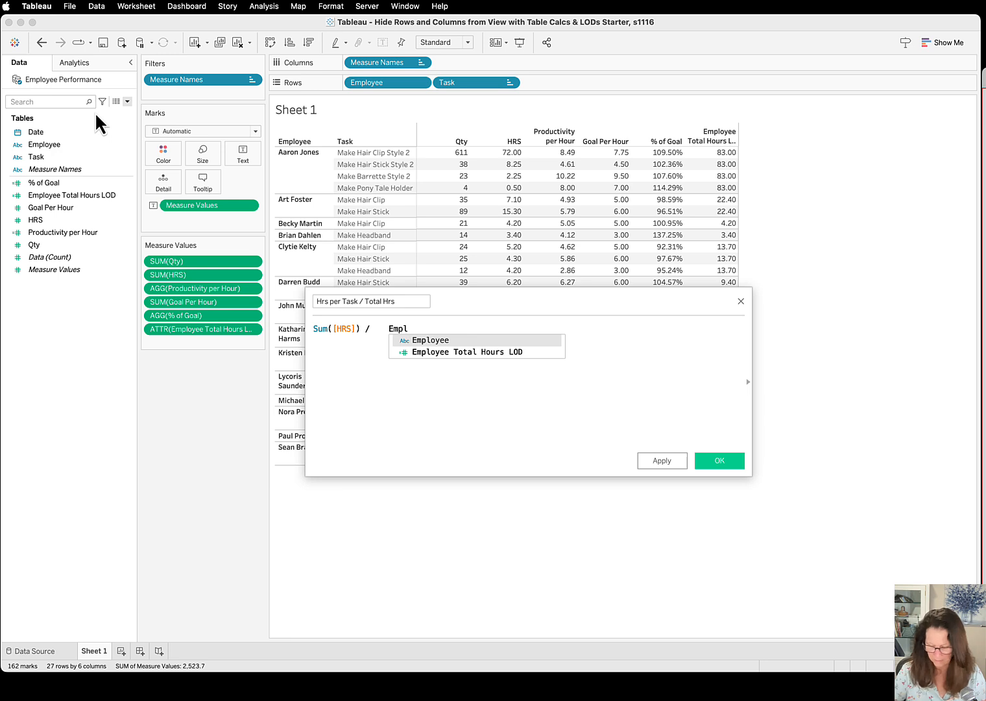
{"action": "type", "text": "l"}
{"action": "key", "text": "Down"}
{"action": "key", "text": "Return"}
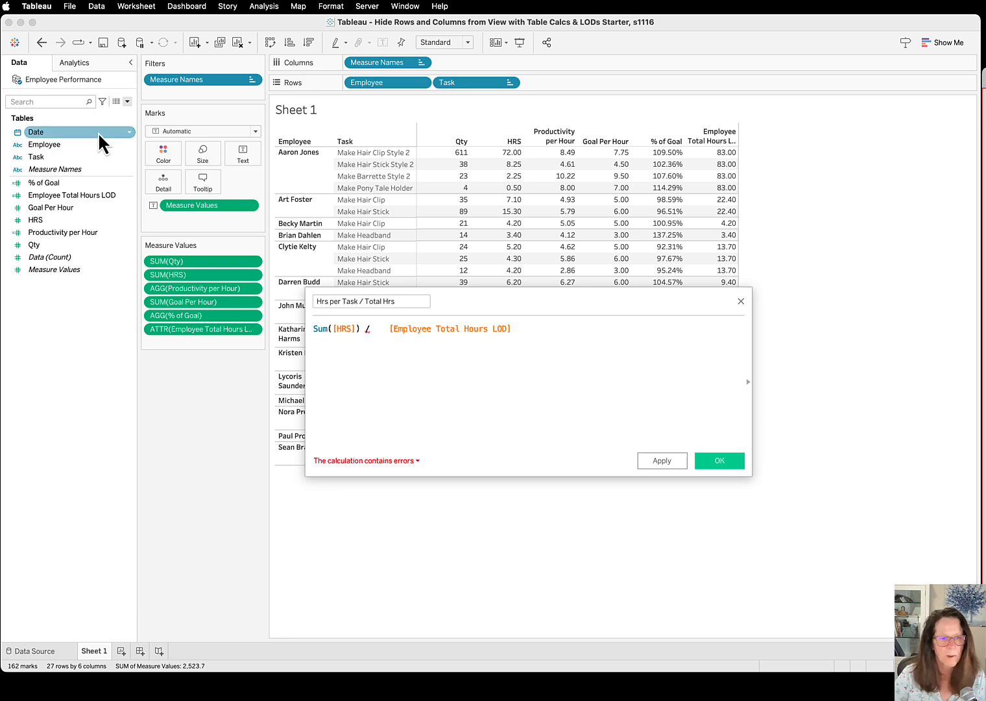
Check the formula's error details, wrap the divisor as ATTR([Employee Total Hours LOD]), and save the calculated field
{"action": "left_click", "coordinate": [387, 466]}
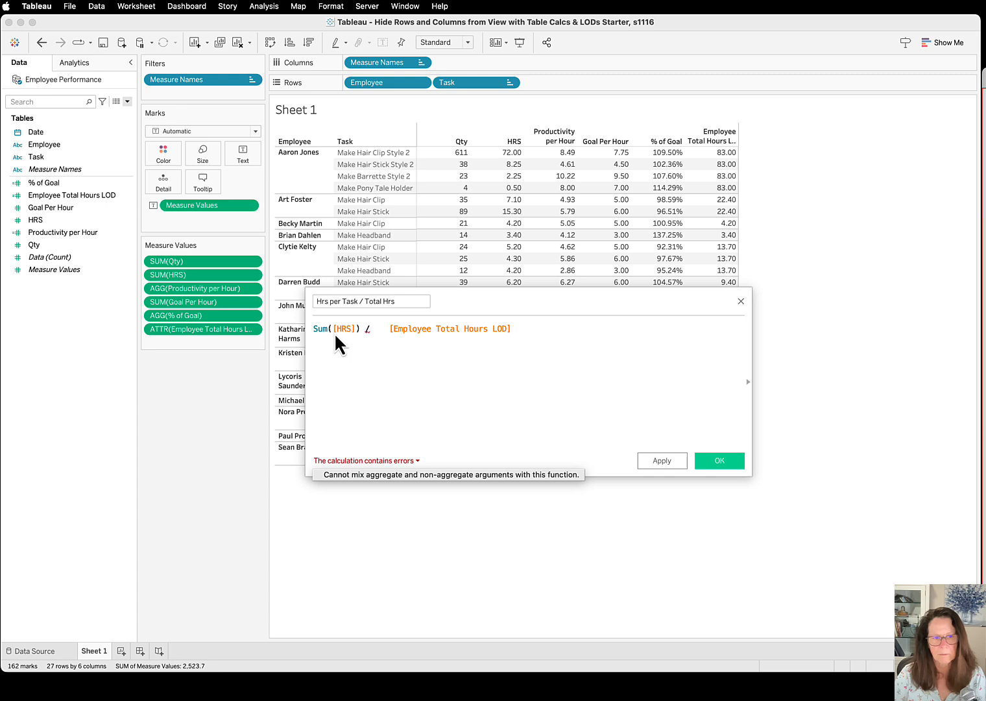
{"action": "left_click", "coordinate": [385, 331]}
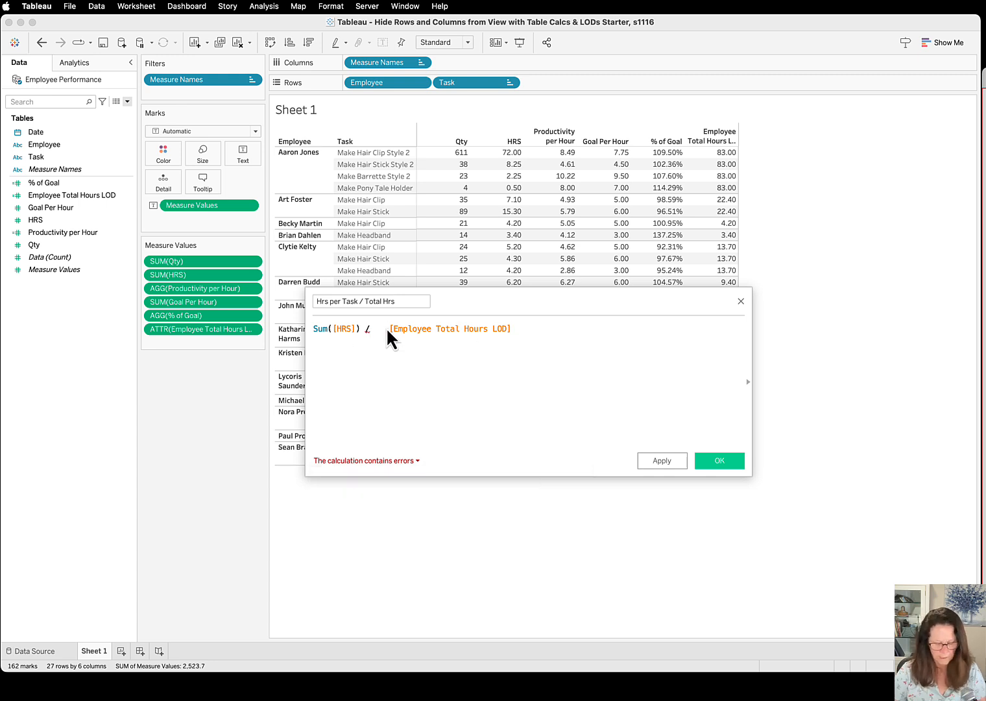
{"action": "type", "text": "ATTR"}
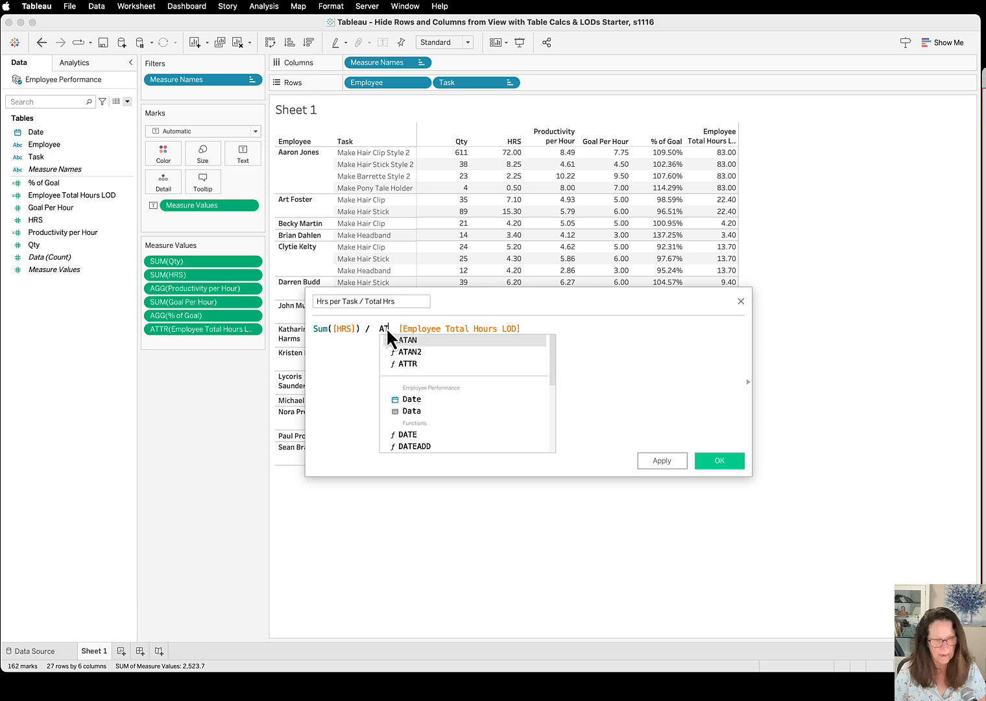
{"action": "type", "text": "("}
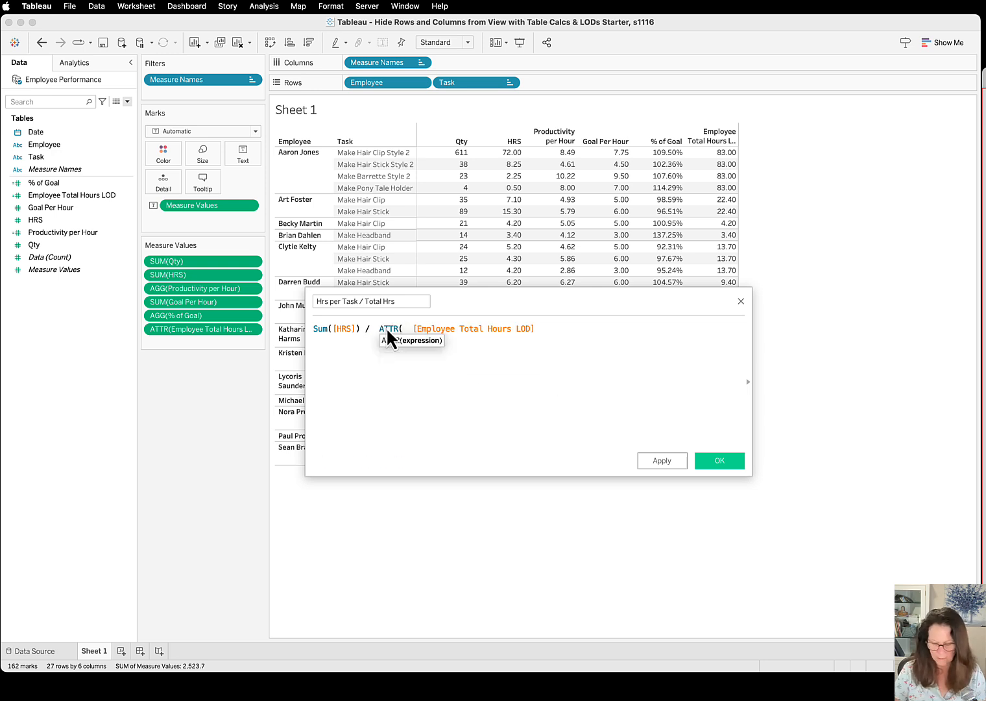
{"action": "key", "text": "Delete"}
{"action": "key", "text": "Delete"}
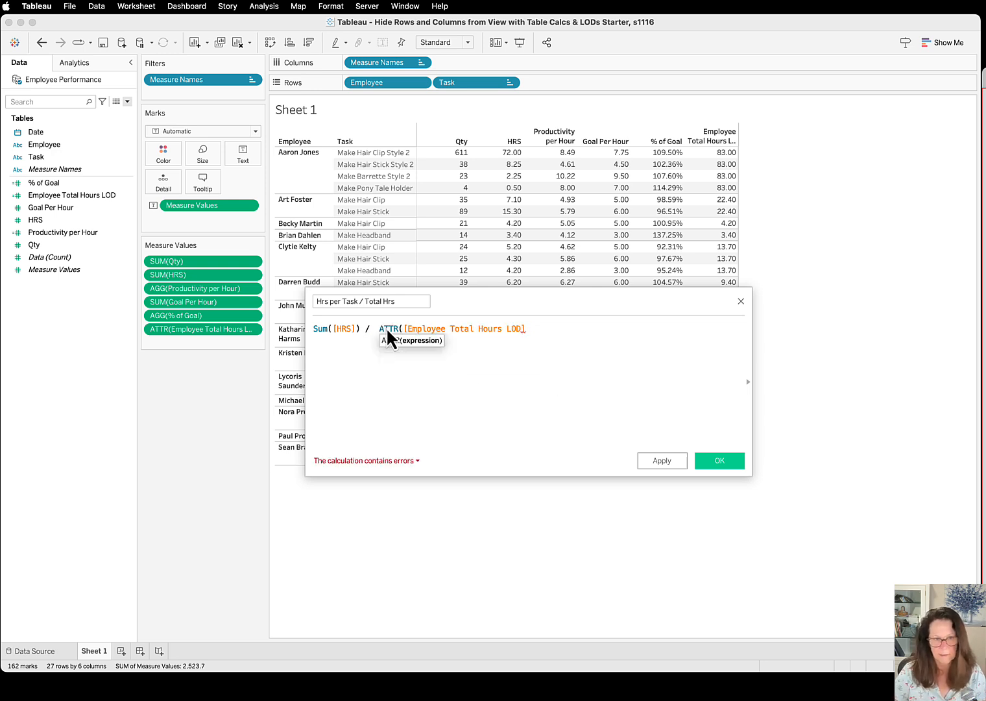
{"action": "type", "text": "0"}
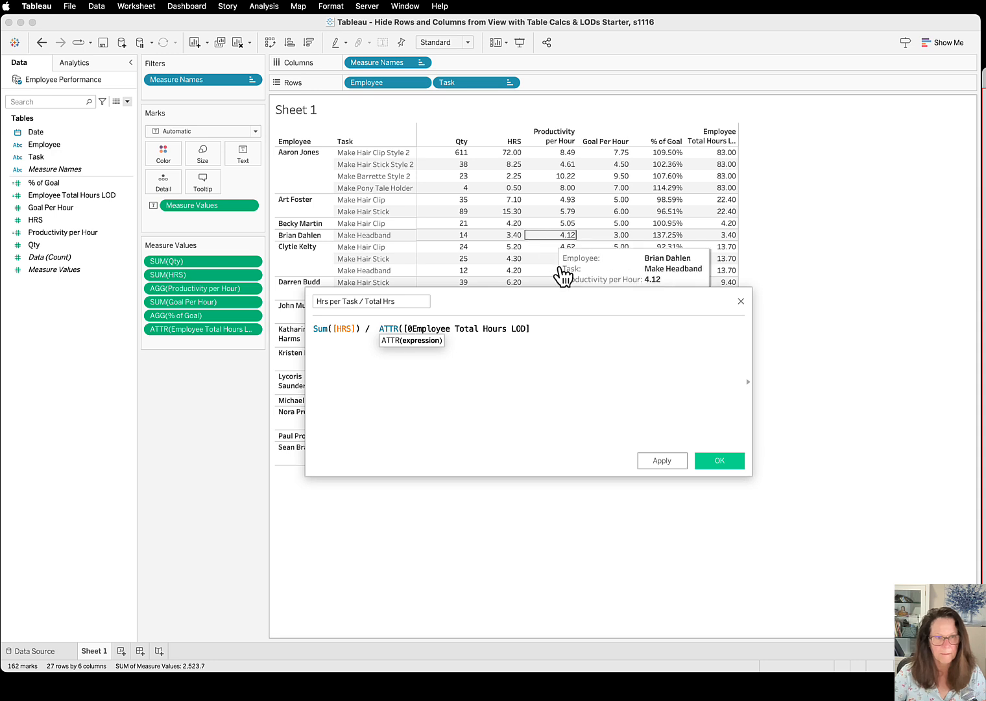
{"action": "key", "text": "BackSpace"}
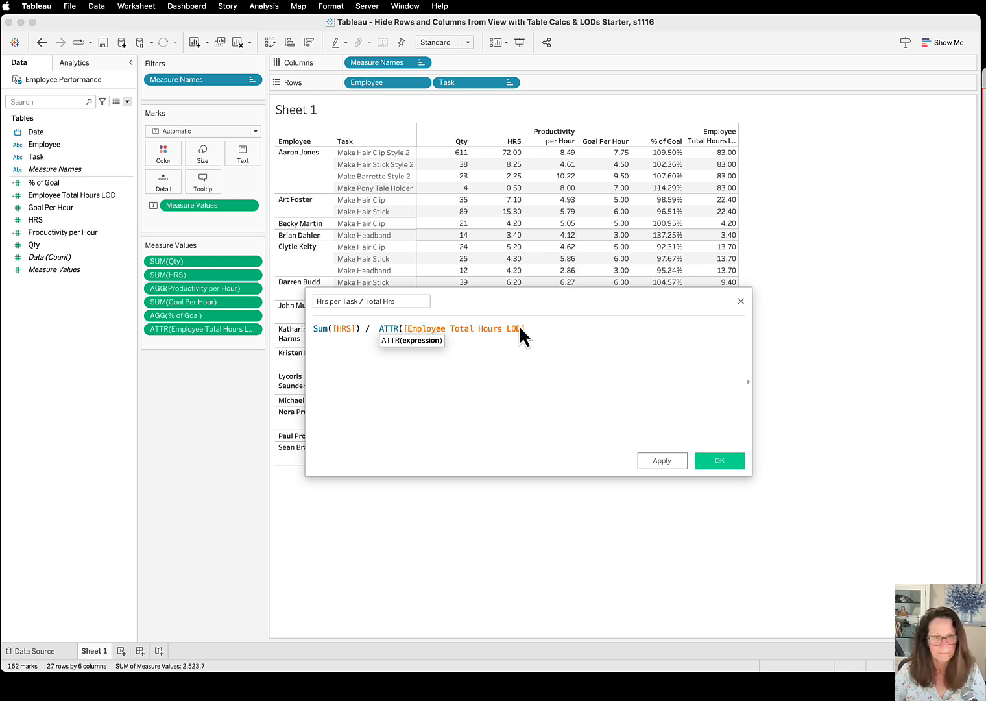
{"action": "type", "text": ")"}
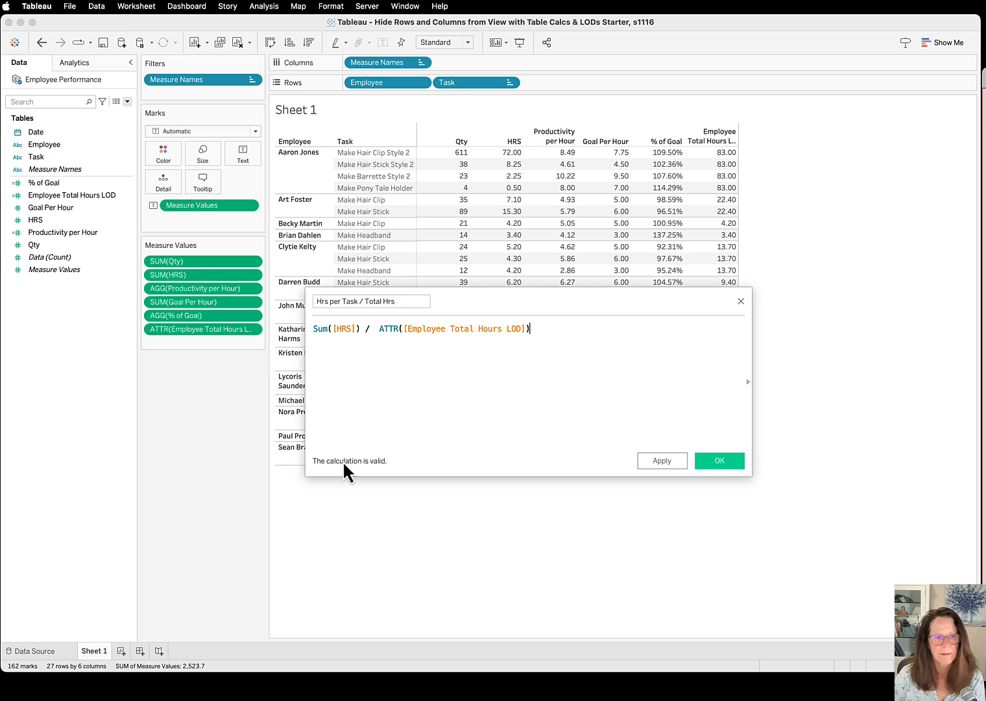
{"action": "left_click", "coordinate": [736, 464]}
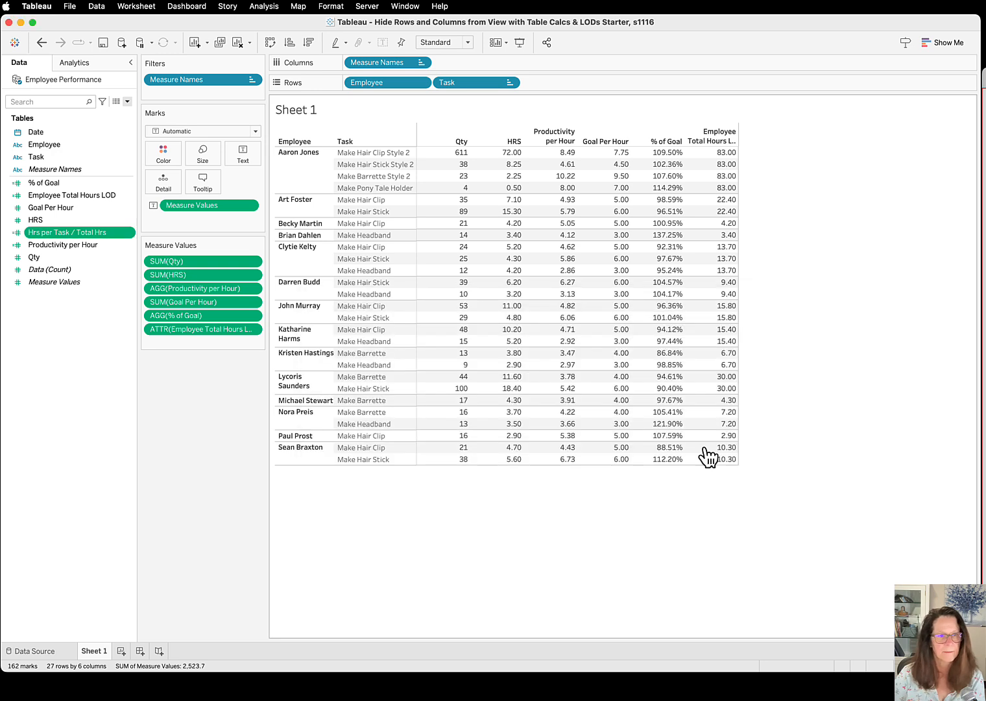
Set the default number format of Hrs per Task / Total Hrs to Percentage and add the field at the end of Measure Values
{"action": "left_click", "coordinate": [129, 233]}
{"action": "mouse_move", "coordinate": [187, 394]}
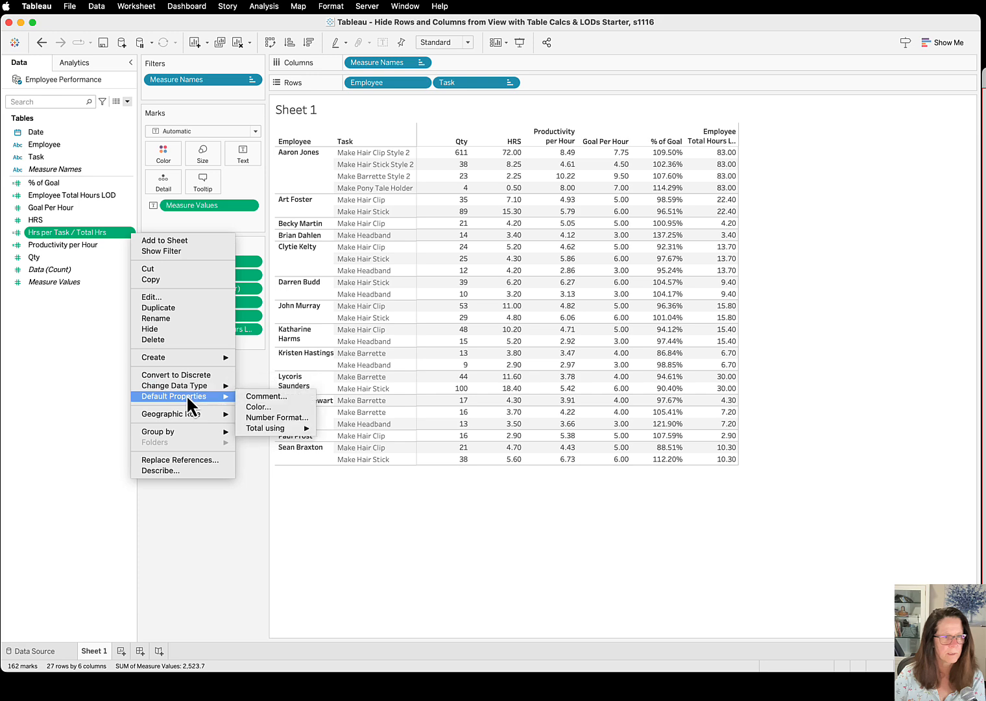
{"action": "left_click", "coordinate": [271, 417]}
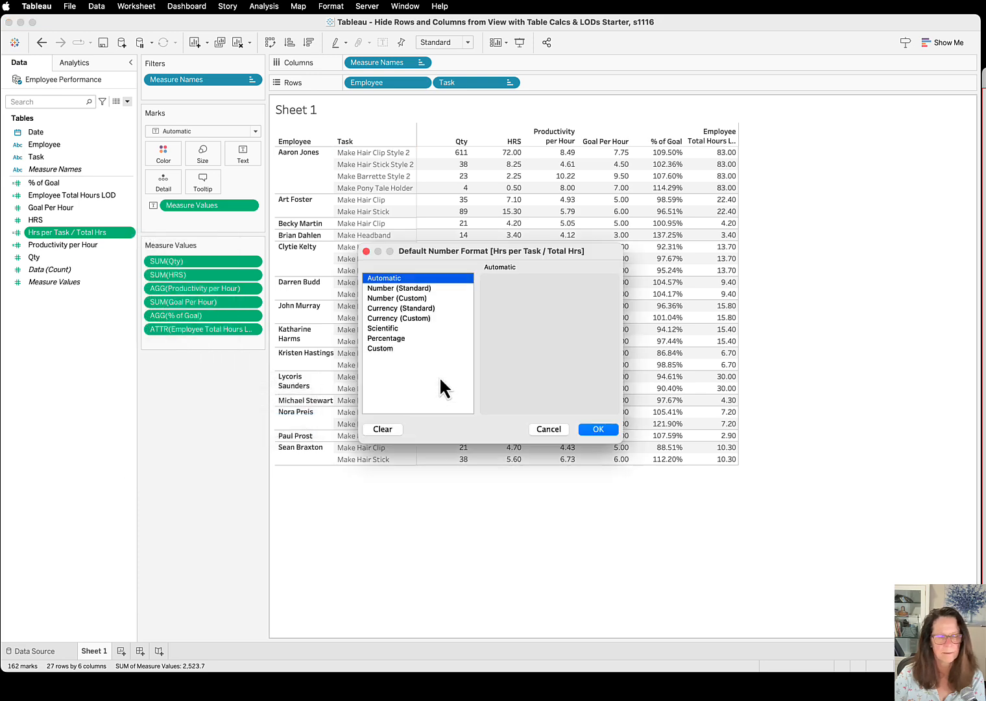
{"action": "left_click", "coordinate": [394, 336]}
{"action": "left_click", "coordinate": [599, 429]}
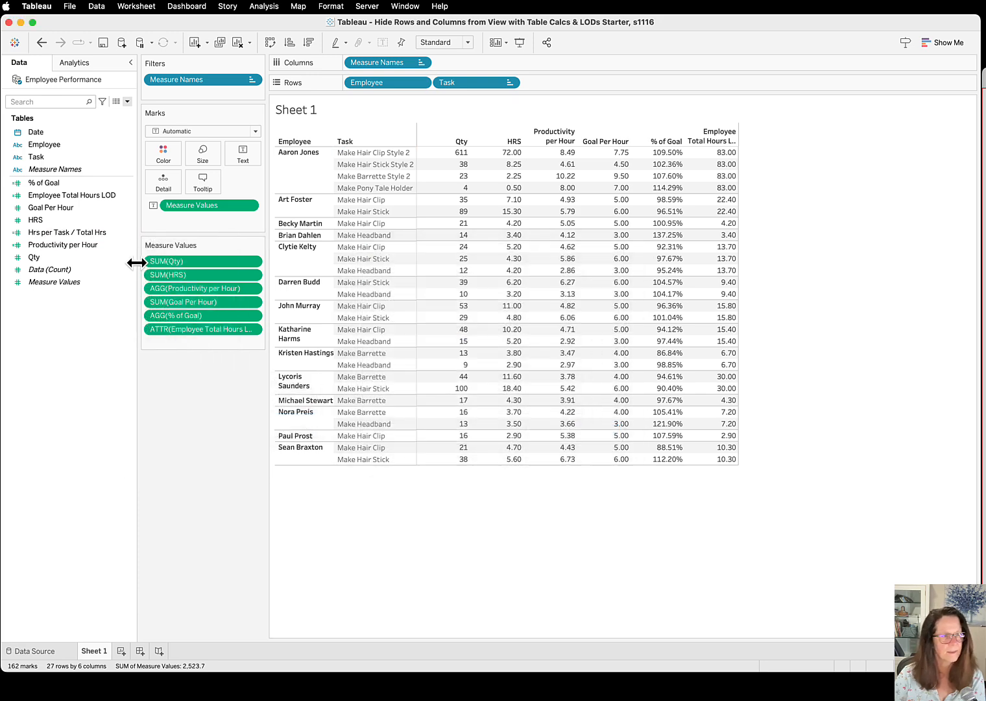
{"action": "left_click_drag", "start_coordinate": [80, 231], "coordinate": [198, 338]}
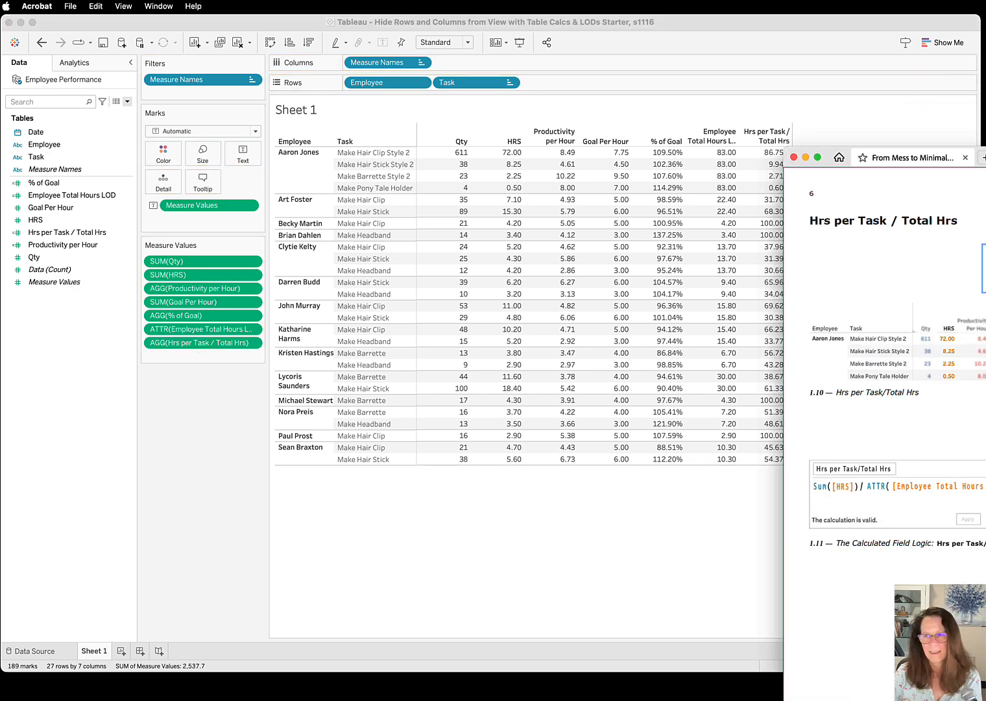
Review pages 6 and 7 of the Acrobat guide, covering the % of Goal * Hrs per Task/Total Hrs calculation, and clear the guide from view
{"action": "left_click_drag", "start_coordinate": [985, 214], "coordinate": [615, 209]}
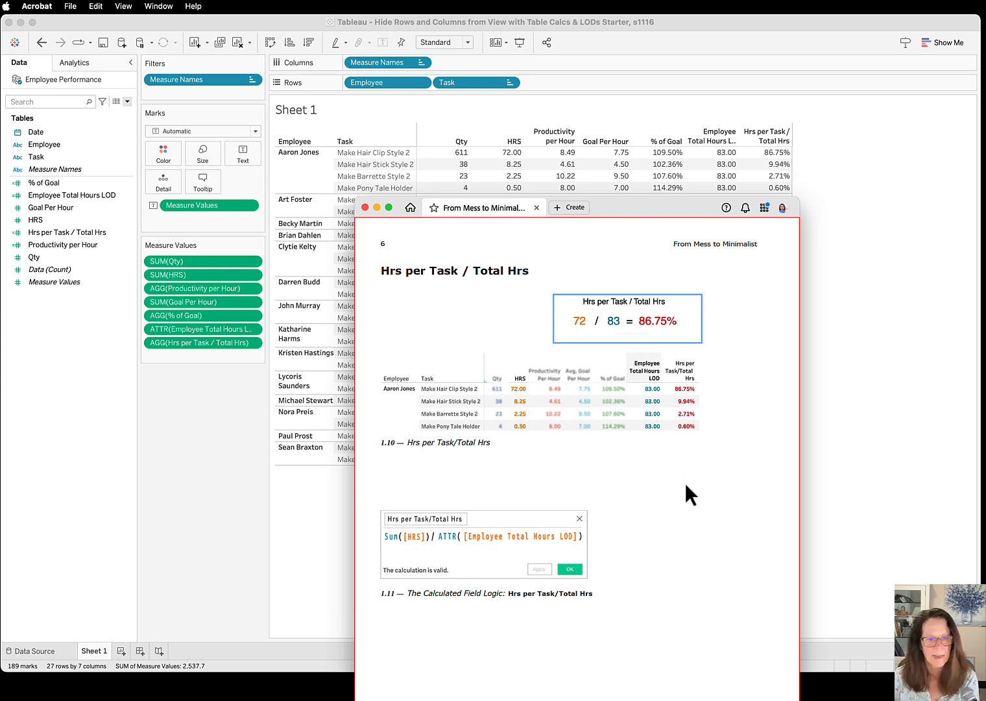
{"action": "left_click_drag", "start_coordinate": [624, 207], "coordinate": [747, 40]}
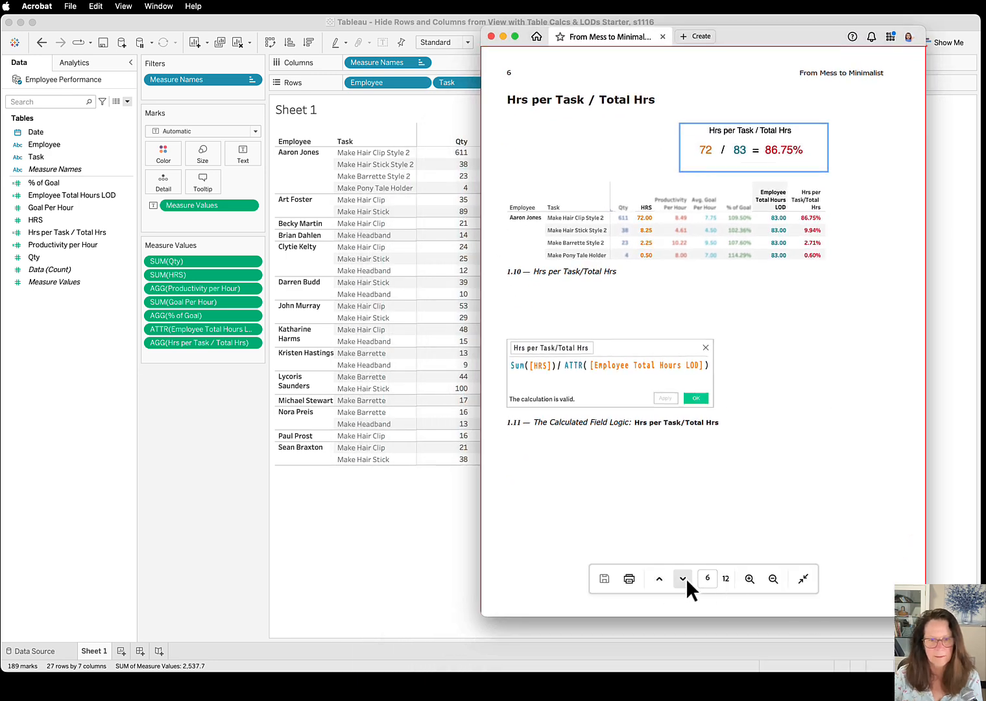
{"action": "left_click", "coordinate": [684, 577]}
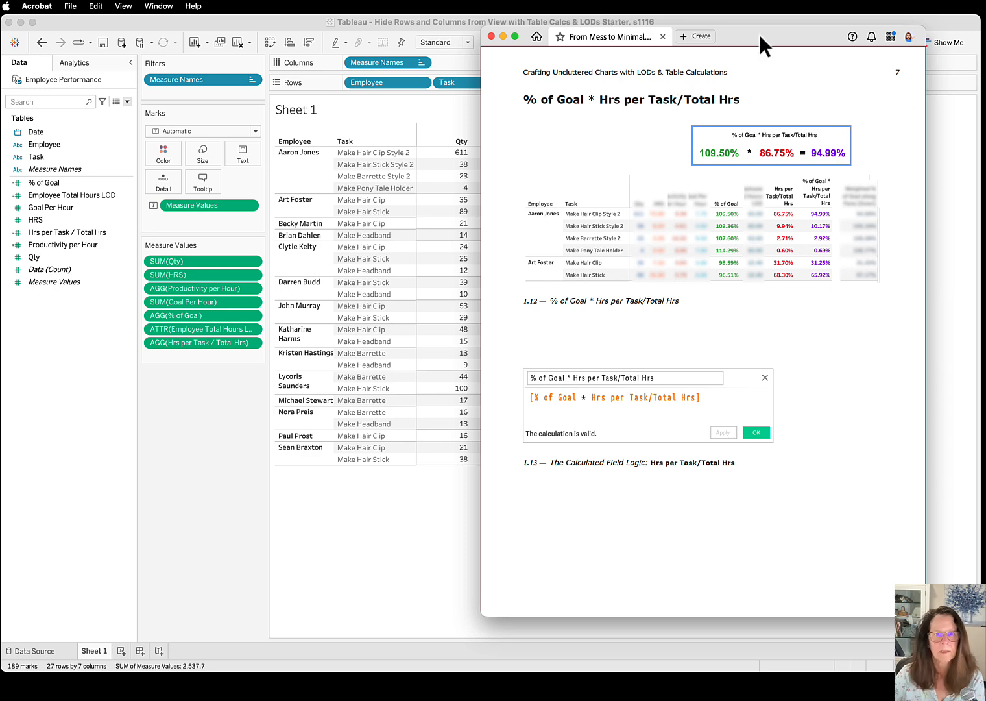
{"action": "key", "text": "super+w"}
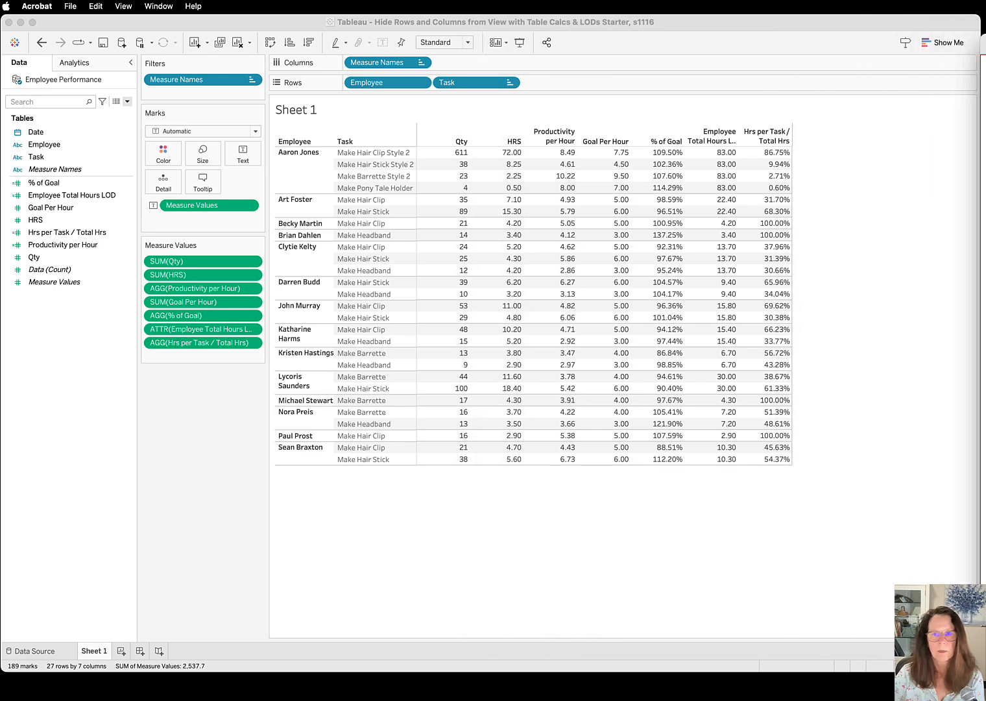
Start a new calculated field named % of Goal * Hrs per Task/Total Hrs
{"action": "left_click", "coordinate": [129, 101]}
{"action": "left_click", "coordinate": [83, 113]}
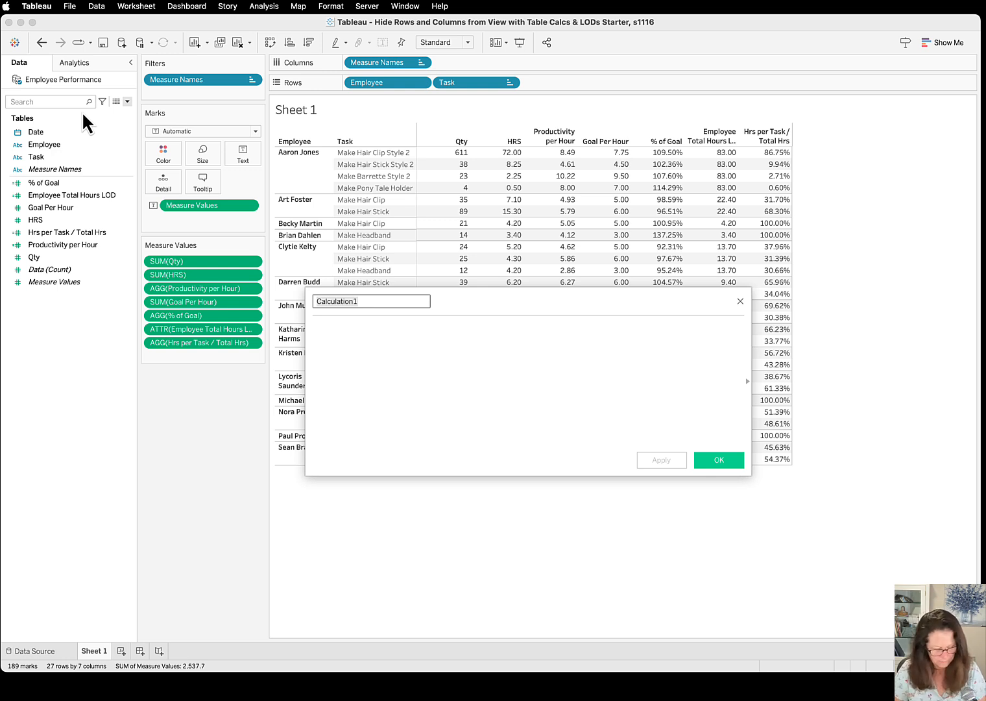
{"action": "type", "text": "% of Goal"}
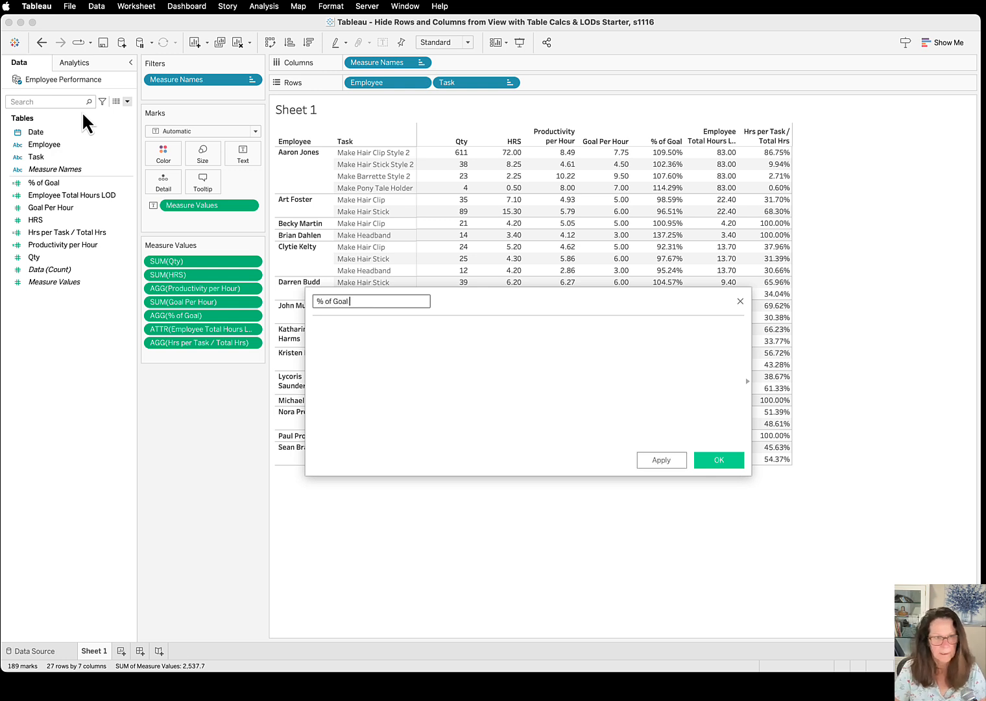
{"action": "type", "text": " * Hrs per Ta"}
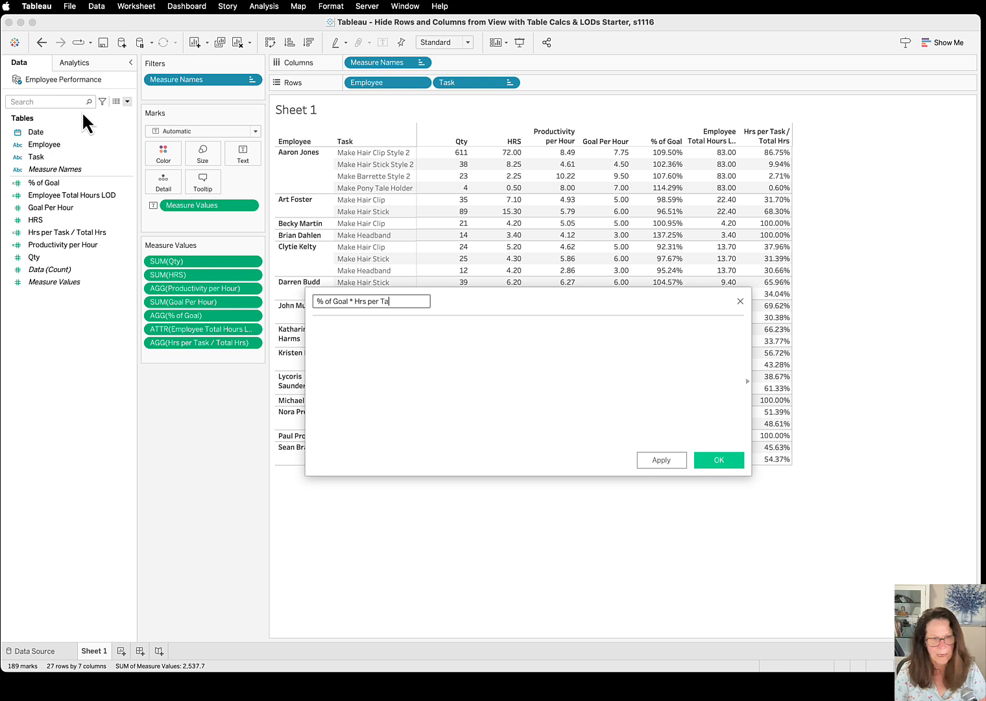
{"action": "type", "text": "sk/Total Hr"}
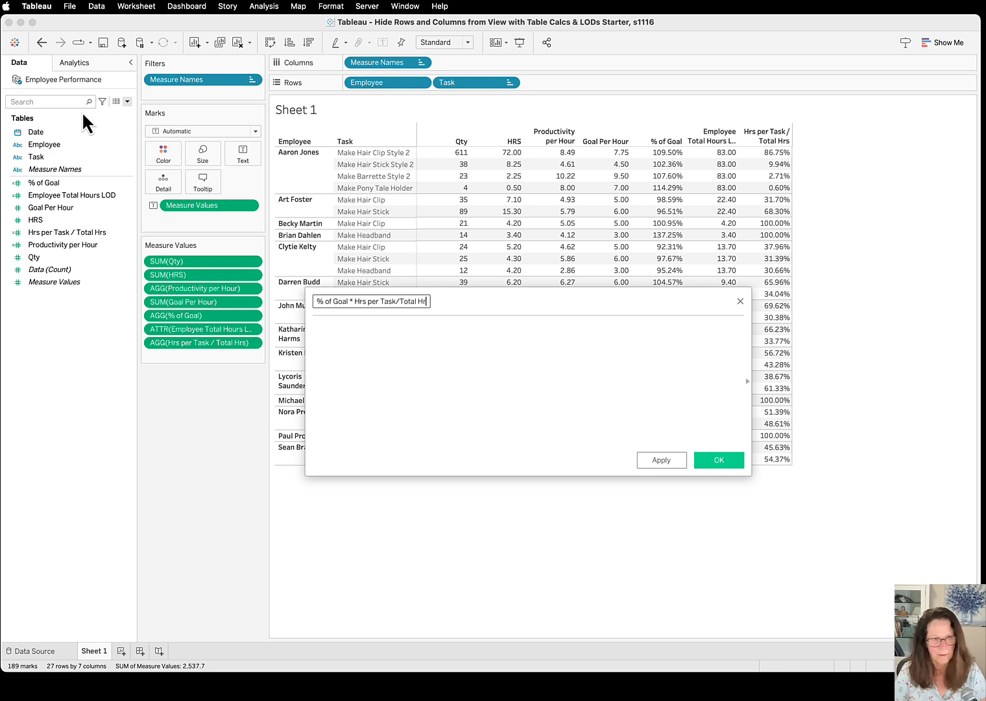
{"action": "type", "text": "s"}
Enter the formula [% of Goal] * [Hrs per Task / Total Hrs], removing any stray brace, and save the calculated field
{"action": "key", "text": "Tab"}
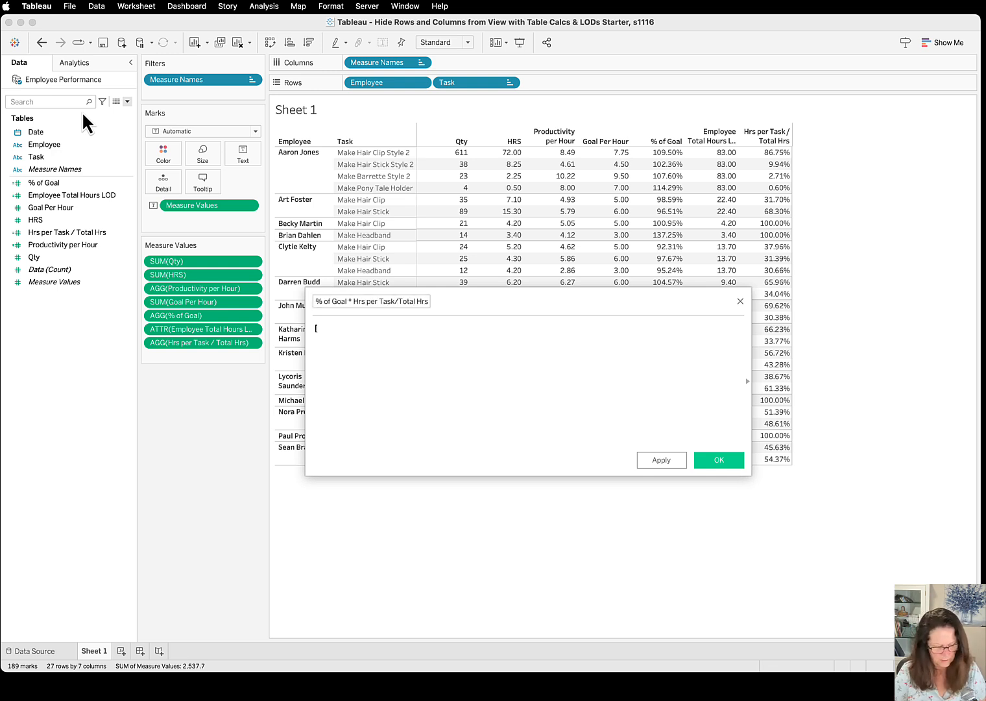
{"action": "type", "text": "[%"}
{"action": "key", "text": "Return"}
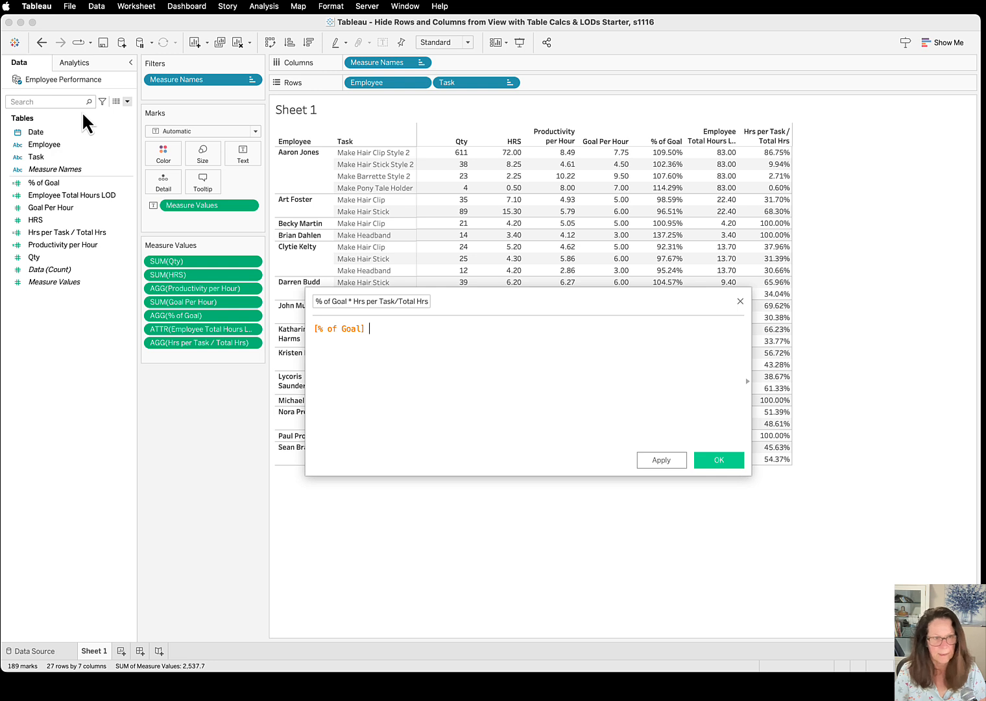
{"action": "type", "text": "* {Hrs"}
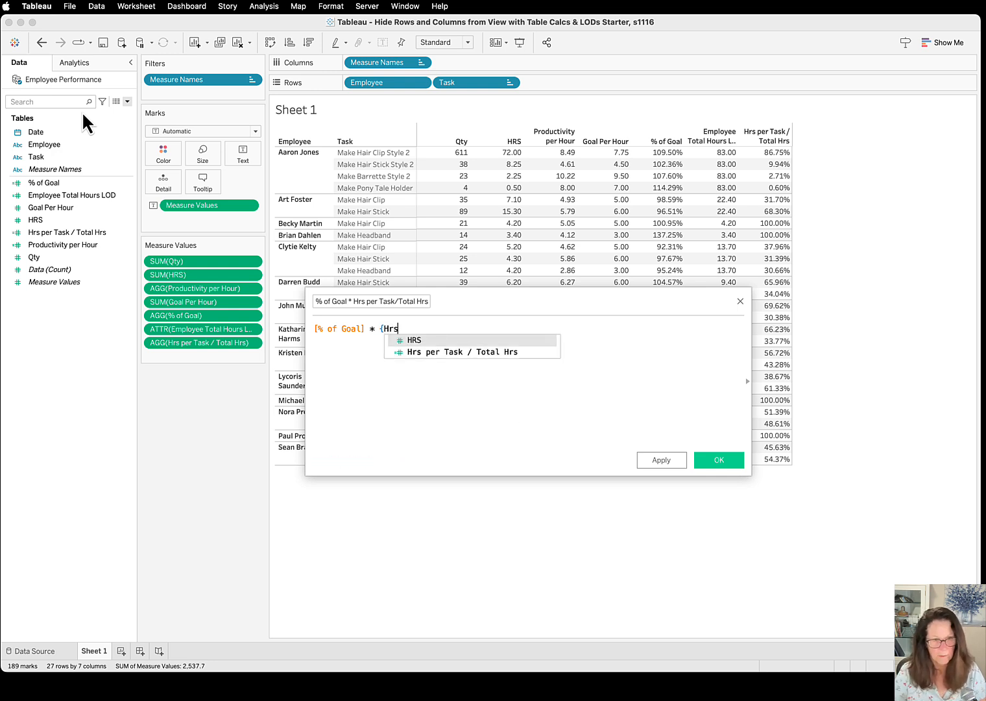
{"action": "key", "text": "Down"}
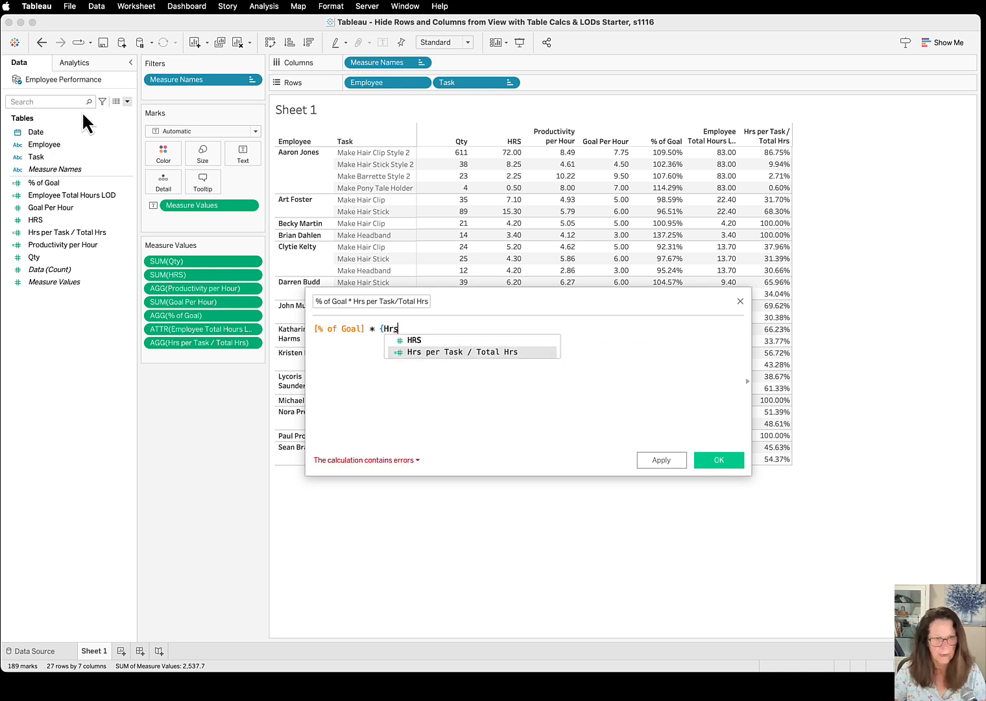
{"action": "key", "text": "Return"}
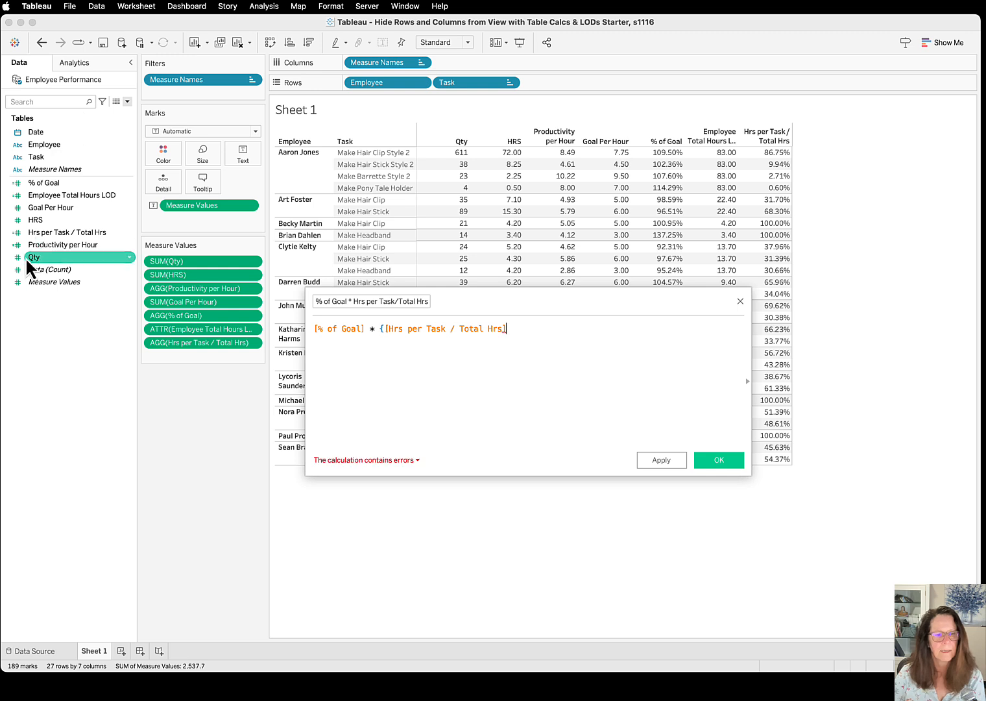
{"action": "left_click", "coordinate": [386, 329]}
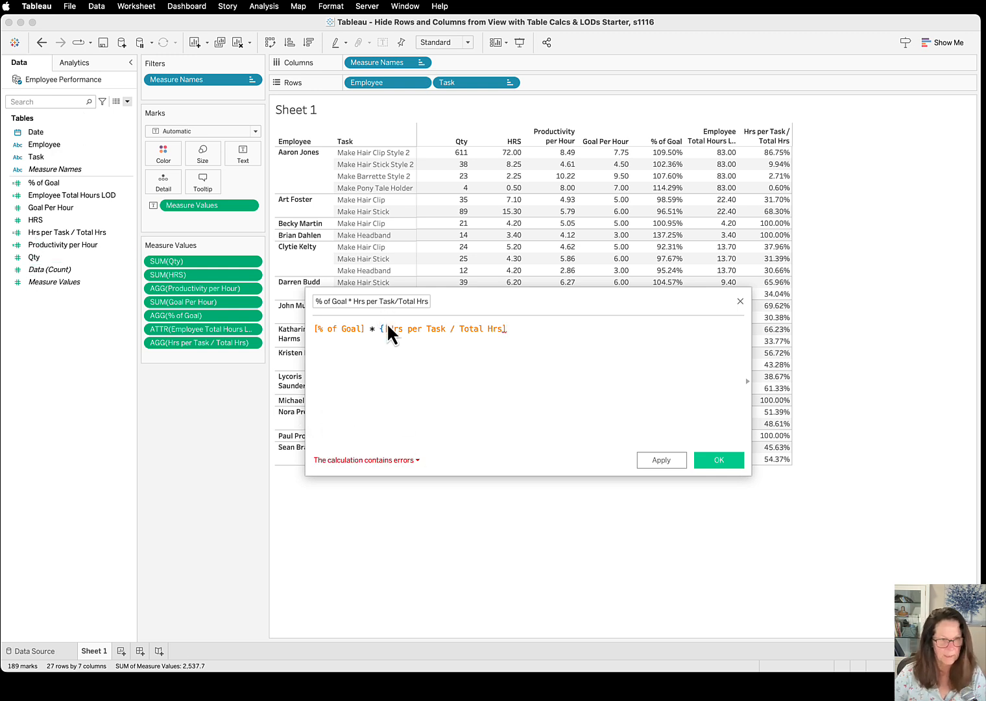
{"action": "key", "text": "BackSpace"}
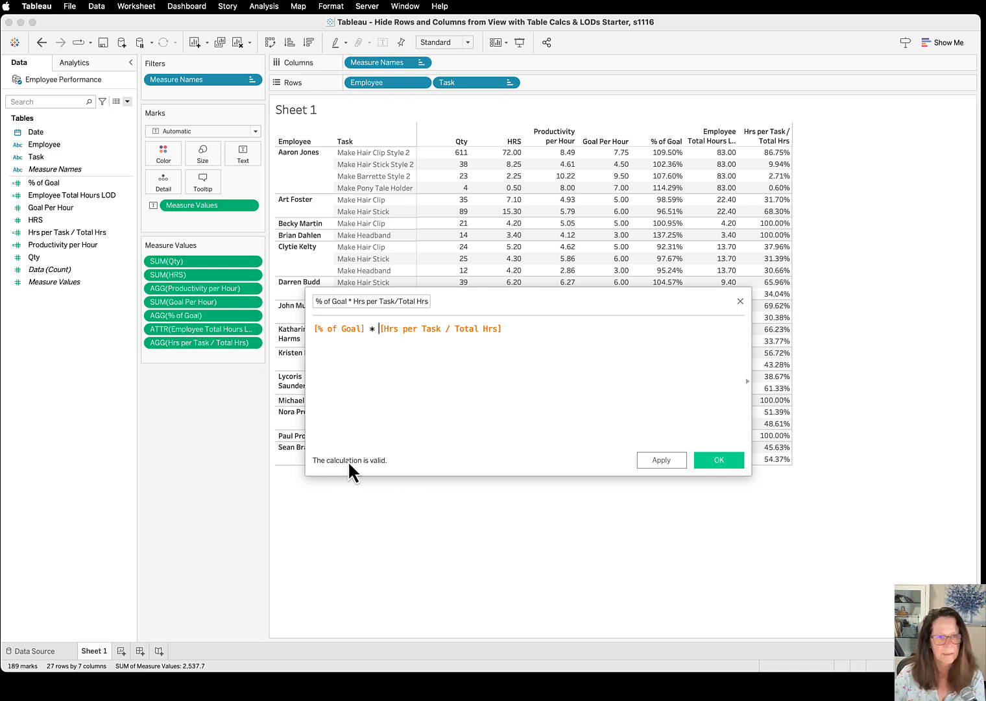
{"action": "left_click", "coordinate": [719, 460]}
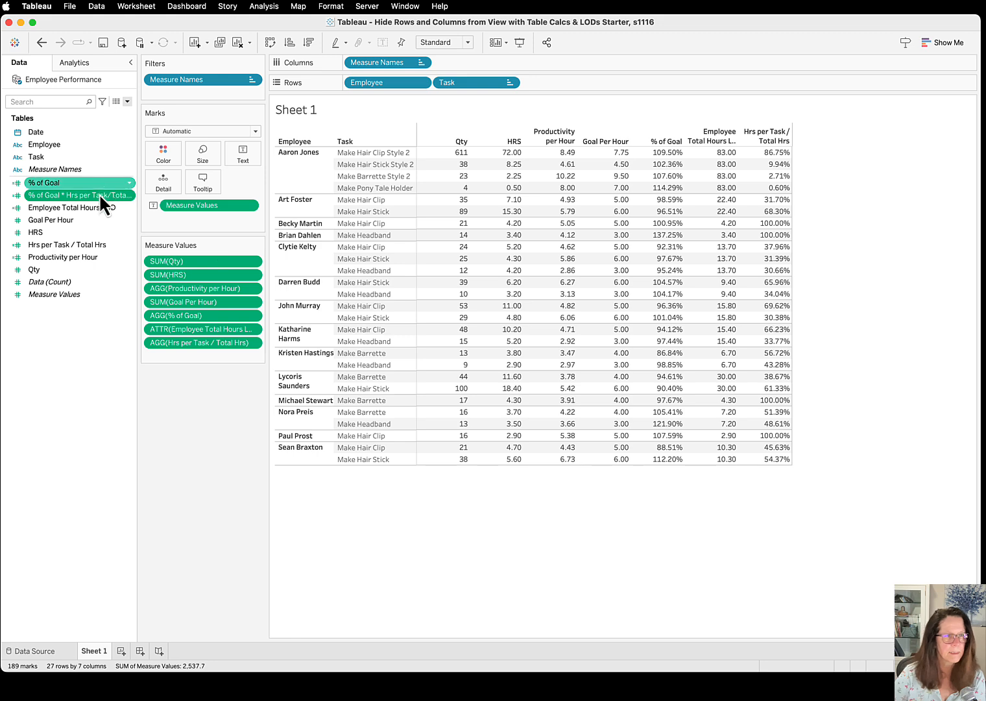
Set the default number format of % of Goal * Hrs per Task/Total Hrs to Percentage and add the field at the end of Measure Values
{"action": "right_click", "coordinate": [128, 193]}
{"action": "mouse_move", "coordinate": [175, 359]}
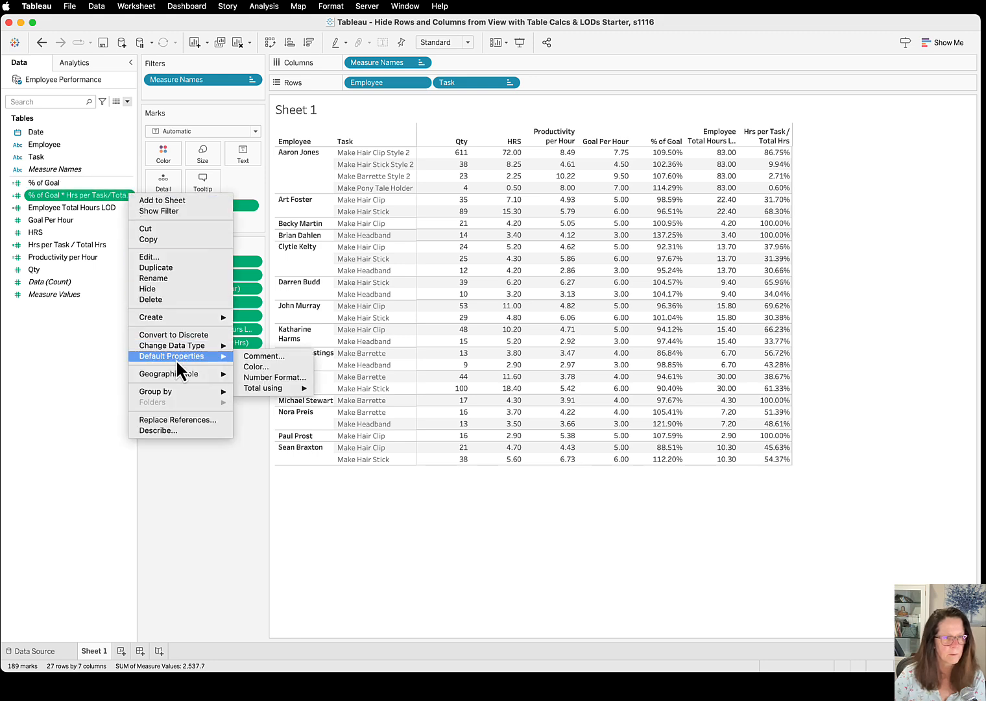
{"action": "left_click", "coordinate": [256, 377]}
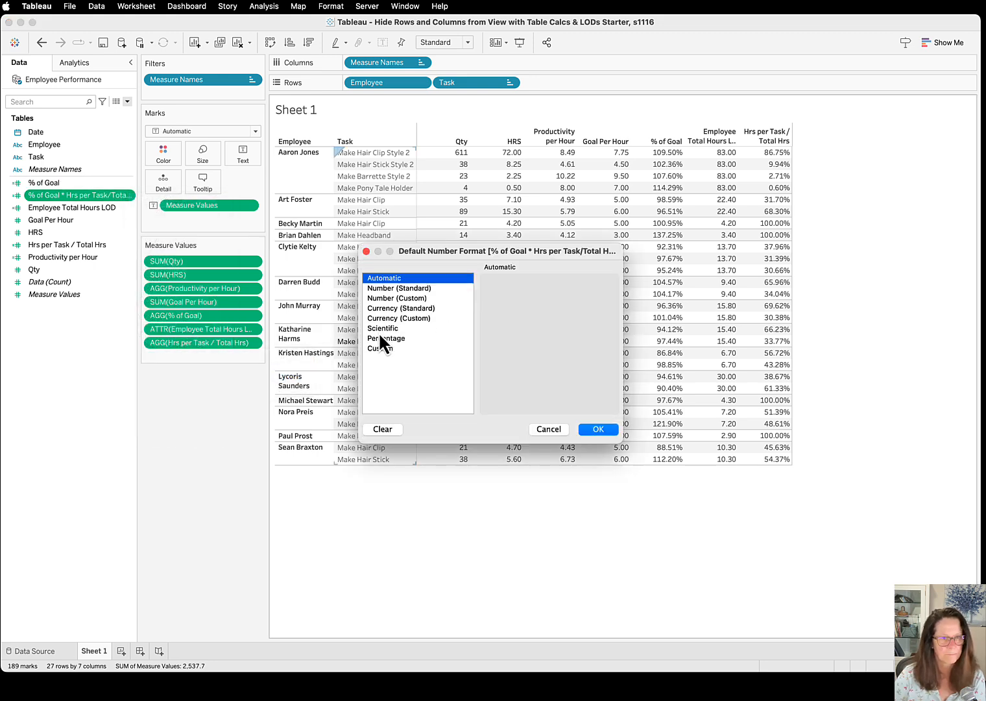
{"action": "left_click", "coordinate": [384, 338]}
{"action": "left_click", "coordinate": [614, 428]}
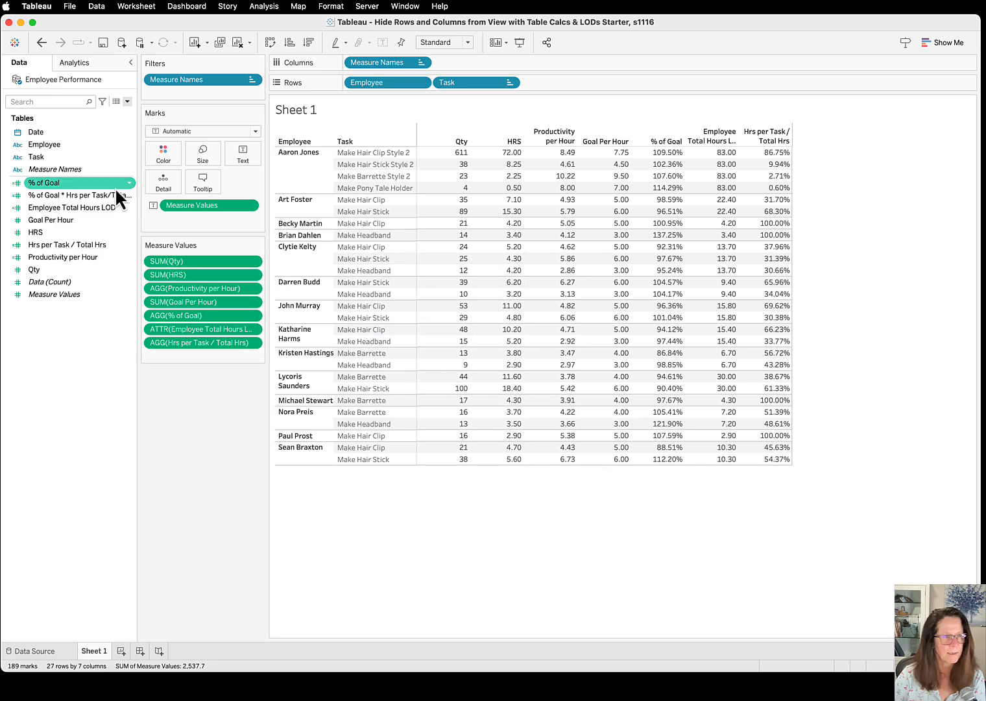
{"action": "left_click_drag", "start_coordinate": [121, 197], "coordinate": [213, 357]}
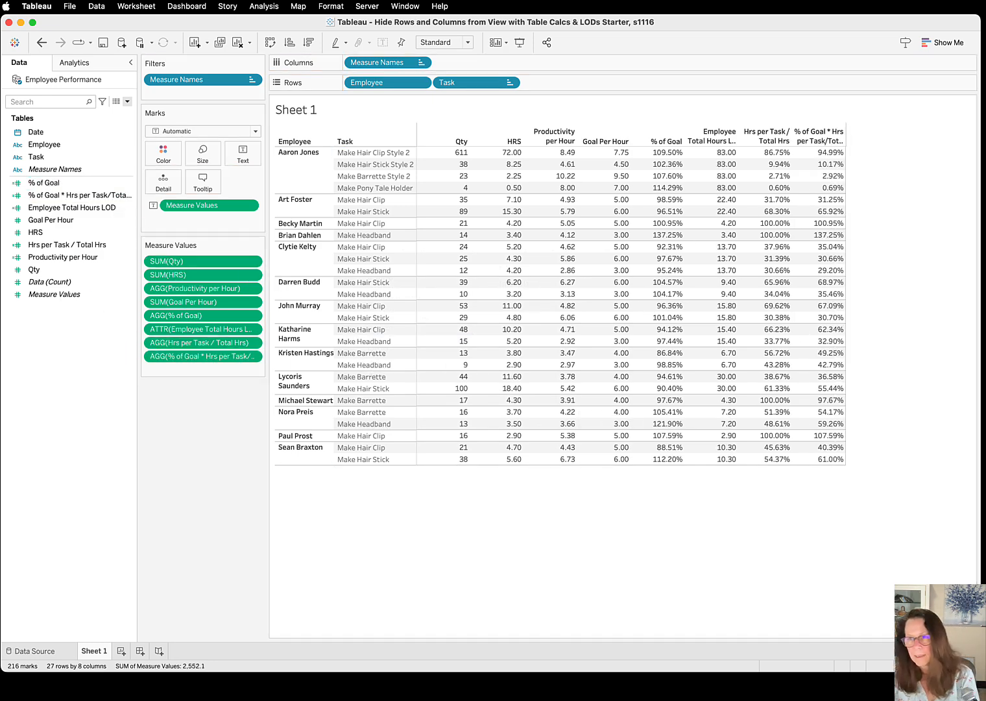
Bring the Acrobat guide into view, review the Weighted % of Goal calculation on page 8, and move the guide out of view
{"action": "left_click_drag", "start_coordinate": [985, 146], "coordinate": [690, 205]}
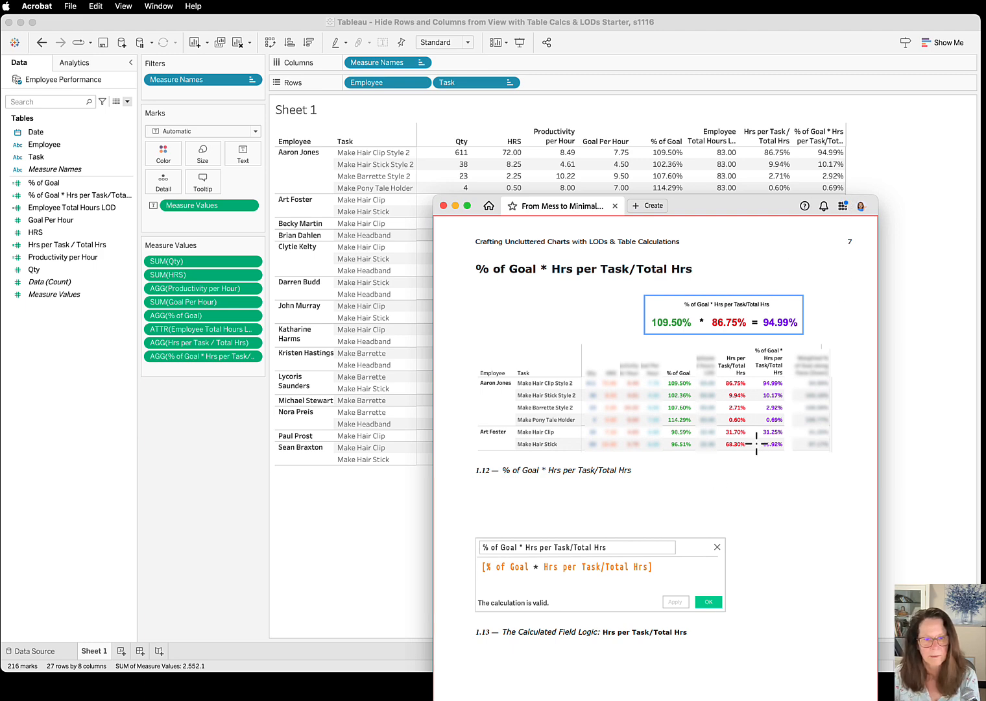
{"action": "left_click_drag", "start_coordinate": [699, 208], "coordinate": [739, 34]}
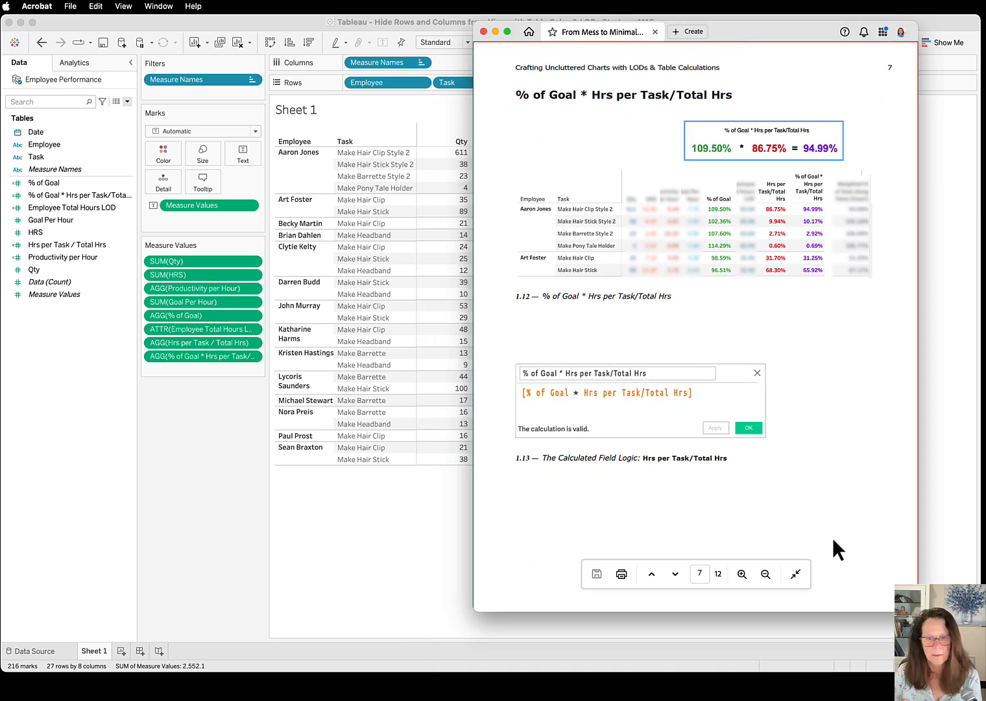
{"action": "left_click", "coordinate": [675, 573]}
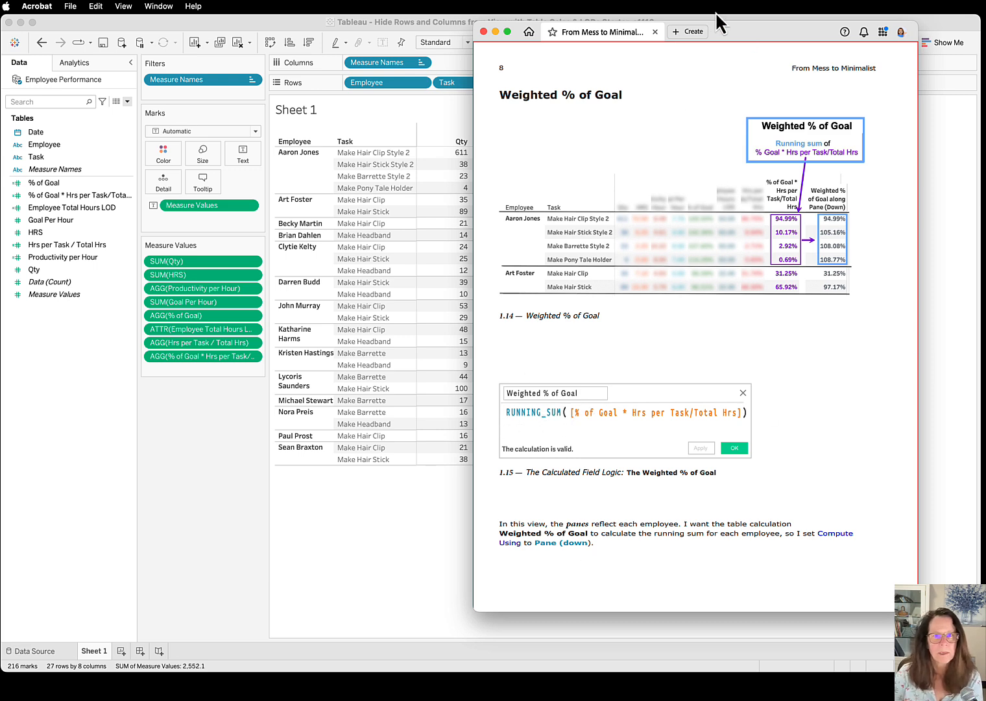
{"action": "left_click_drag", "start_coordinate": [795, 28], "coordinate": [985, 26]}
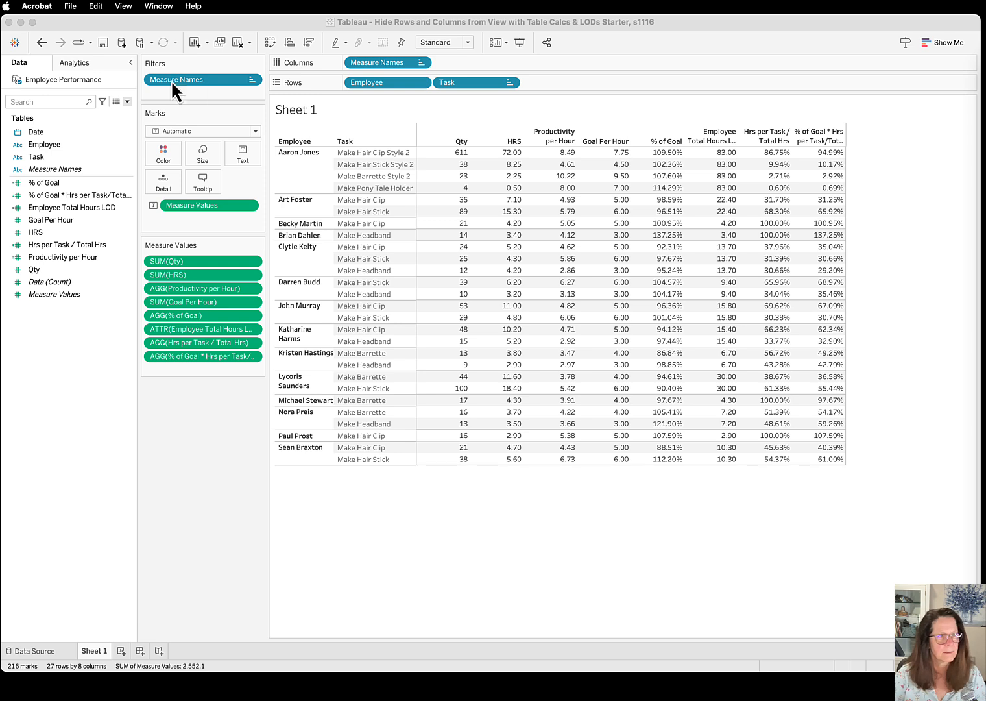
Start a new calculated field named Weighted % of Goal
{"action": "left_click", "coordinate": [128, 101]}
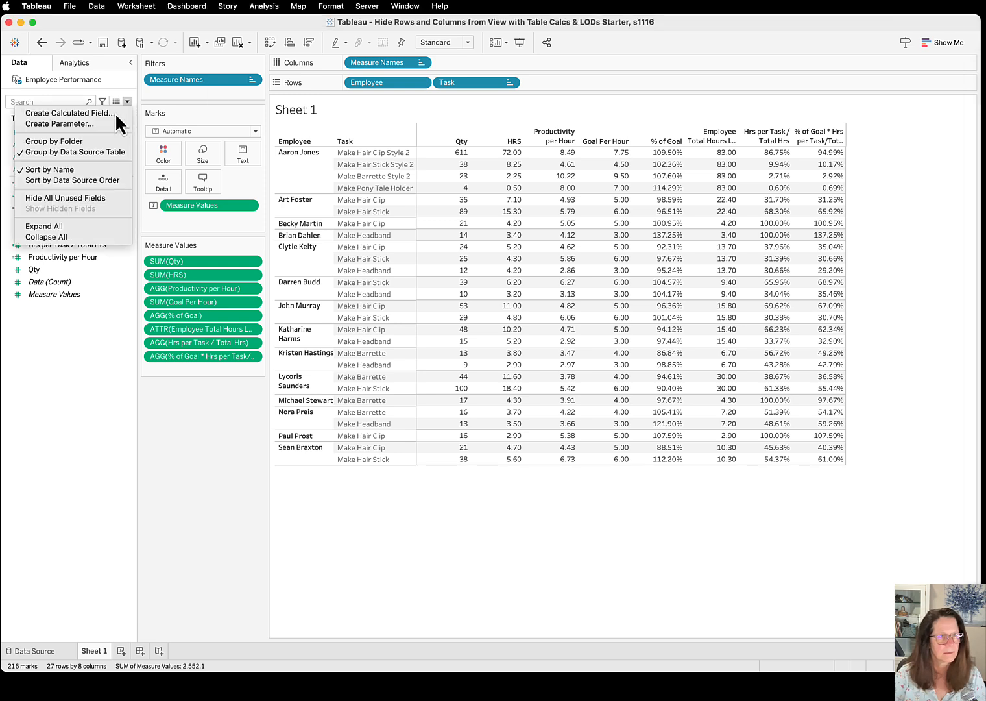
{"action": "left_click", "coordinate": [78, 113]}
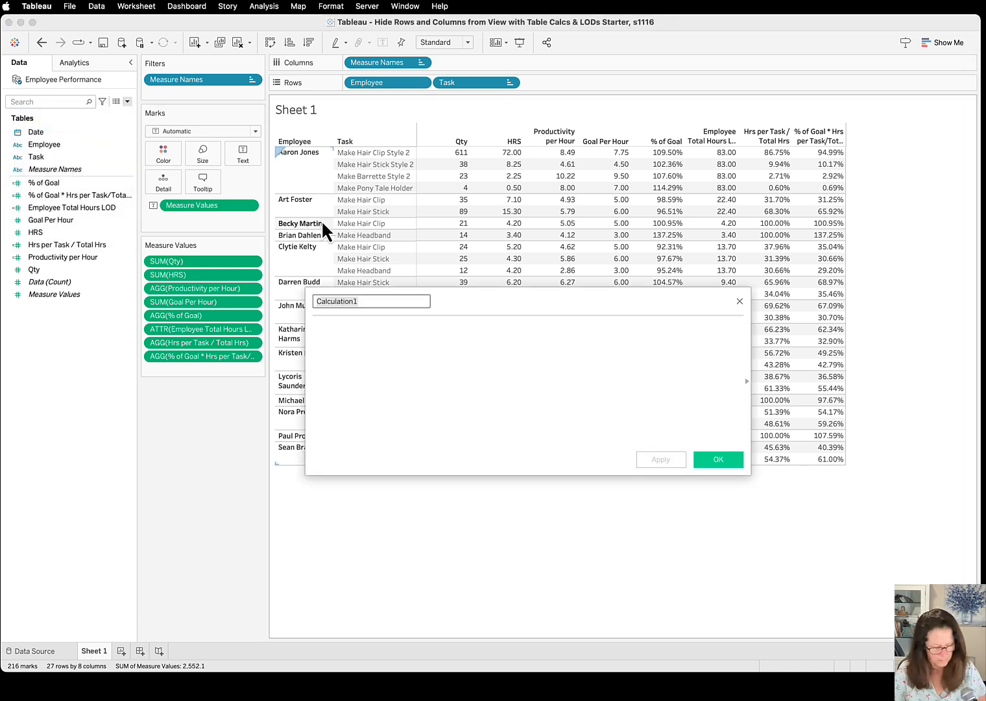
{"action": "type", "text": "Weighted "}
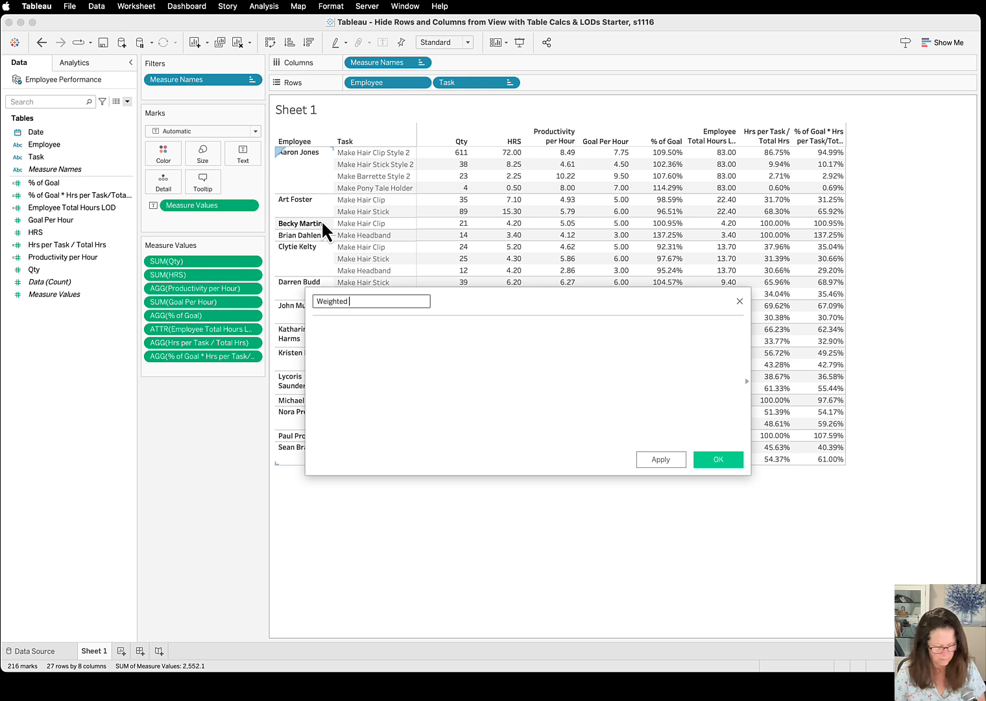
{"action": "type", "text": "% of Goal"}
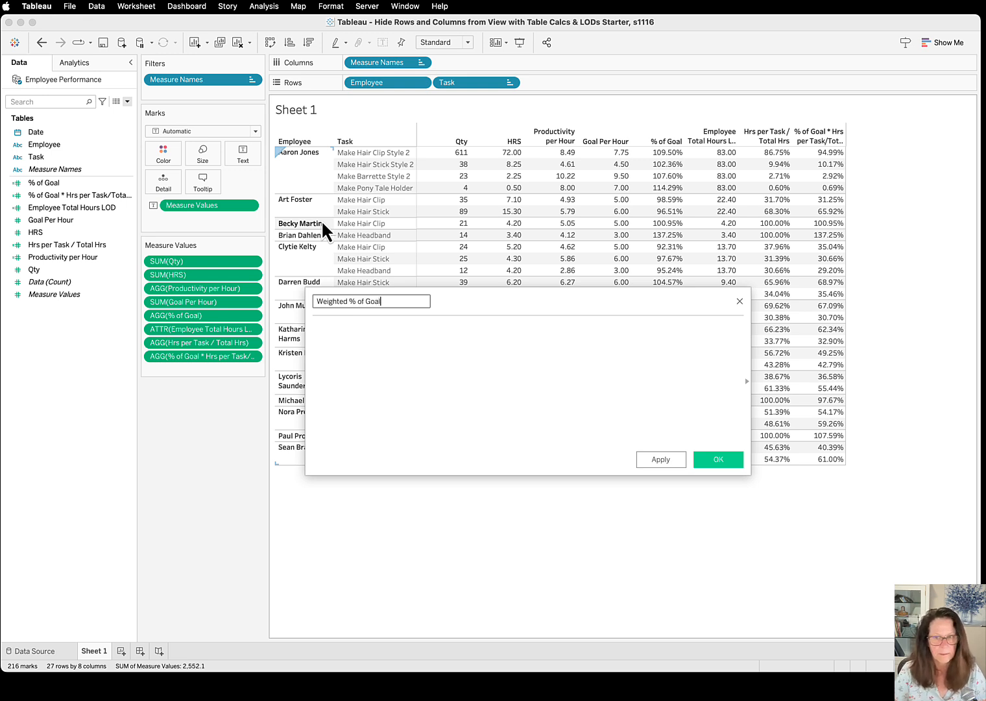
Enter the formula RUNNING_SUM([% of Goal * Hrs per Task/Total Hrs]) and save the calculated field
{"action": "key", "text": "Tab"}
{"action": "type", "text": "RUNNING"}
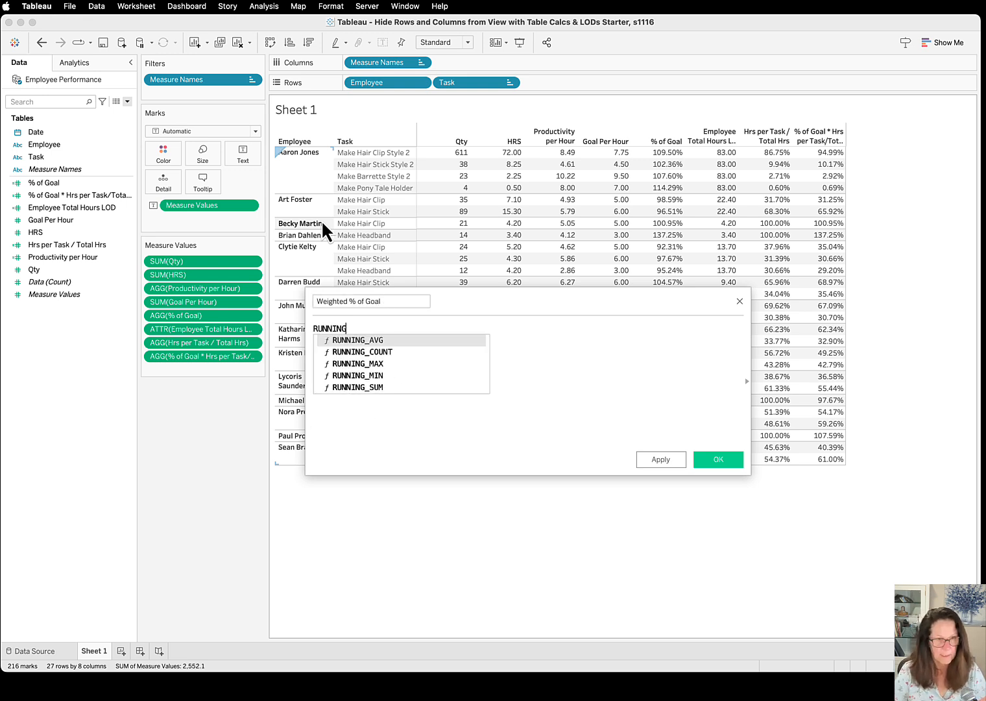
{"action": "key", "text": "Down"}
{"action": "key", "text": "Down"}
{"action": "key", "text": "Down"}
{"action": "key", "text": "Down"}
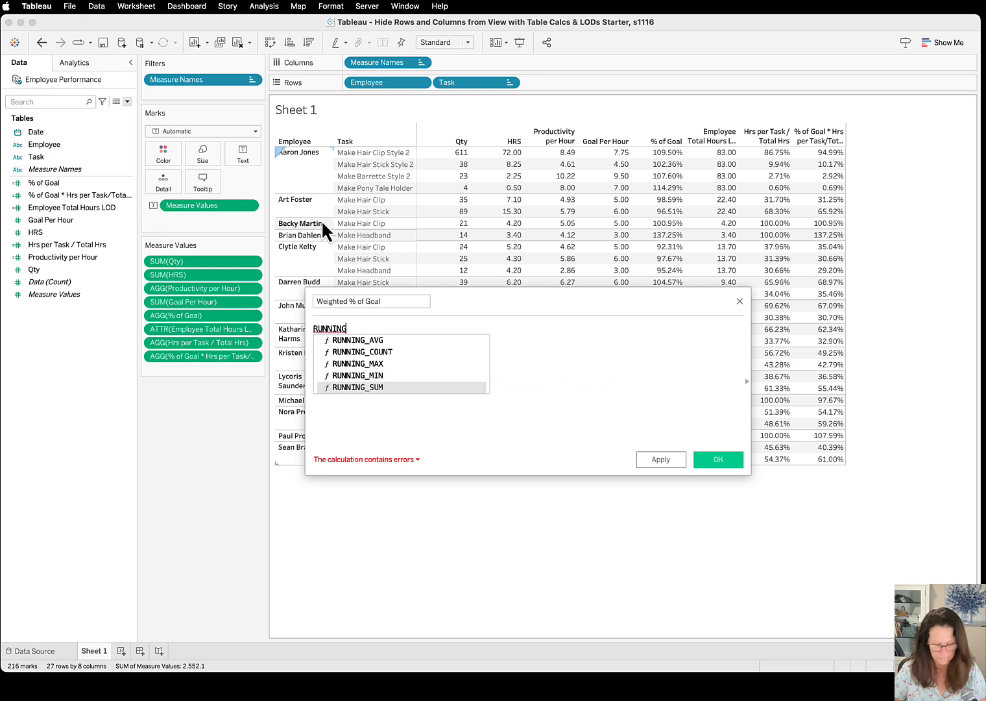
{"action": "key", "text": "Return"}
{"action": "type", "text": "(("}
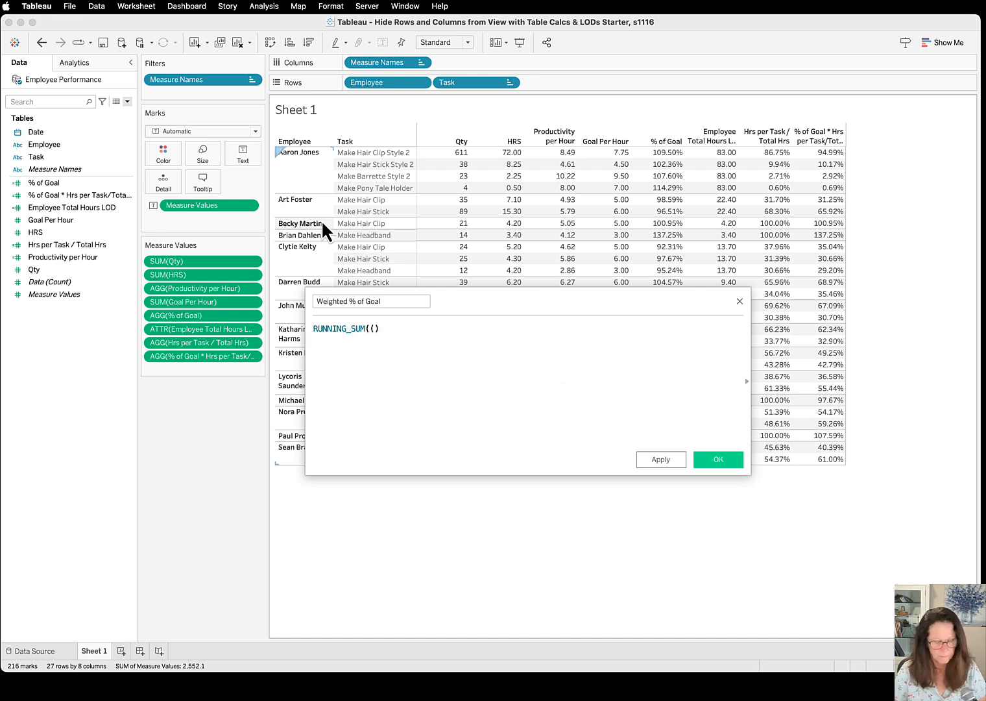
{"action": "key", "text": "BackSpace"}
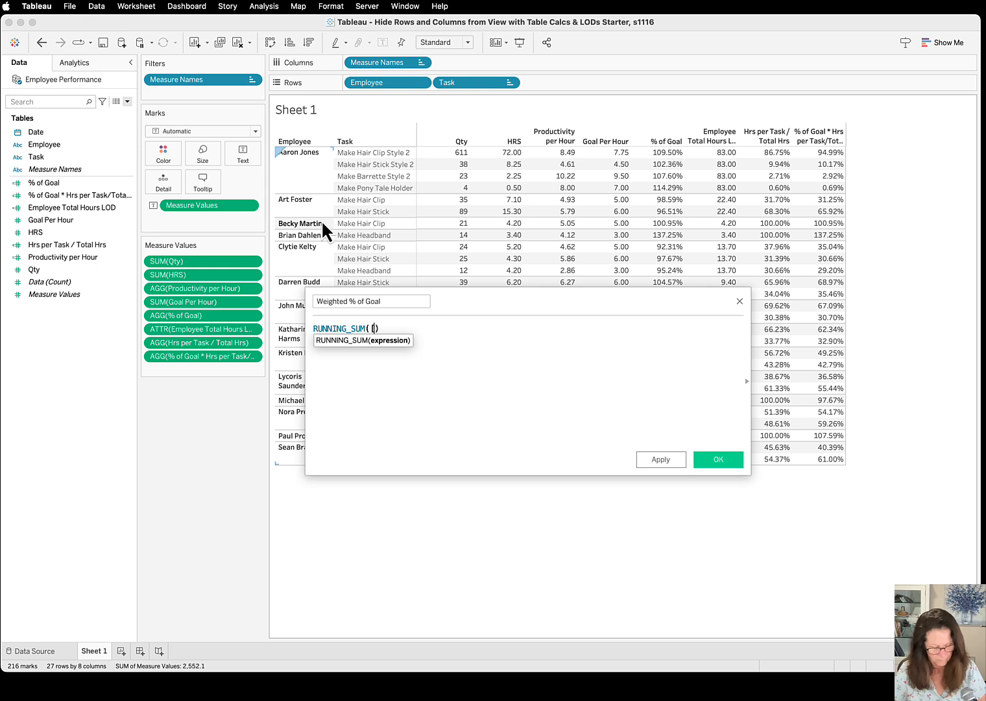
{"action": "type", "text": "[% of"}
{"action": "key", "text": "Down"}
{"action": "key", "text": "Return"}
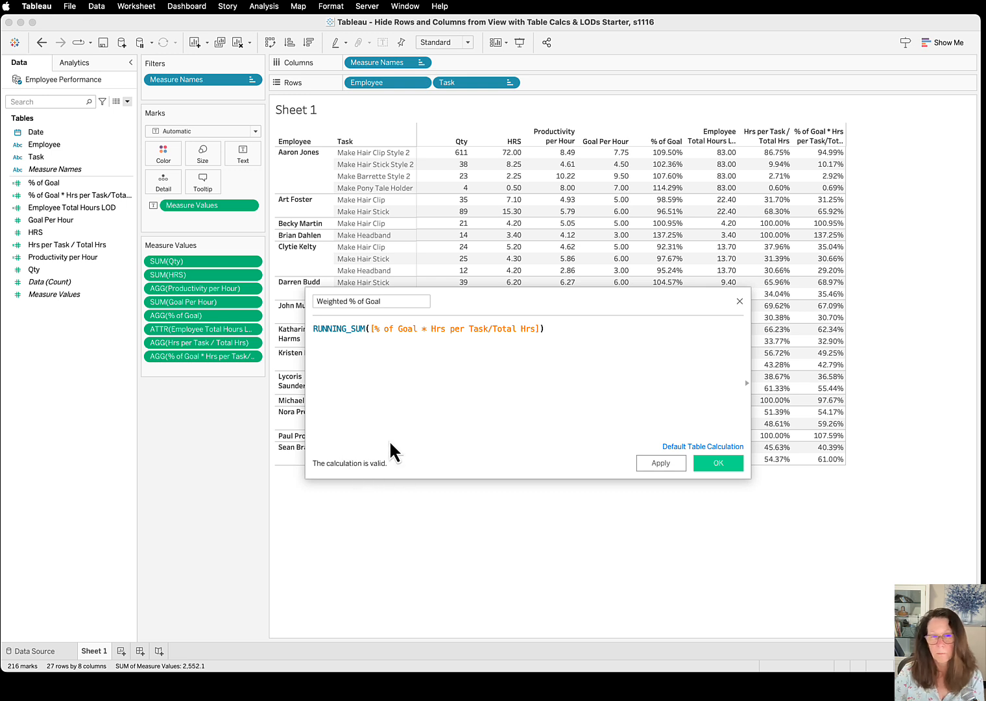
{"action": "left_click", "coordinate": [723, 466]}
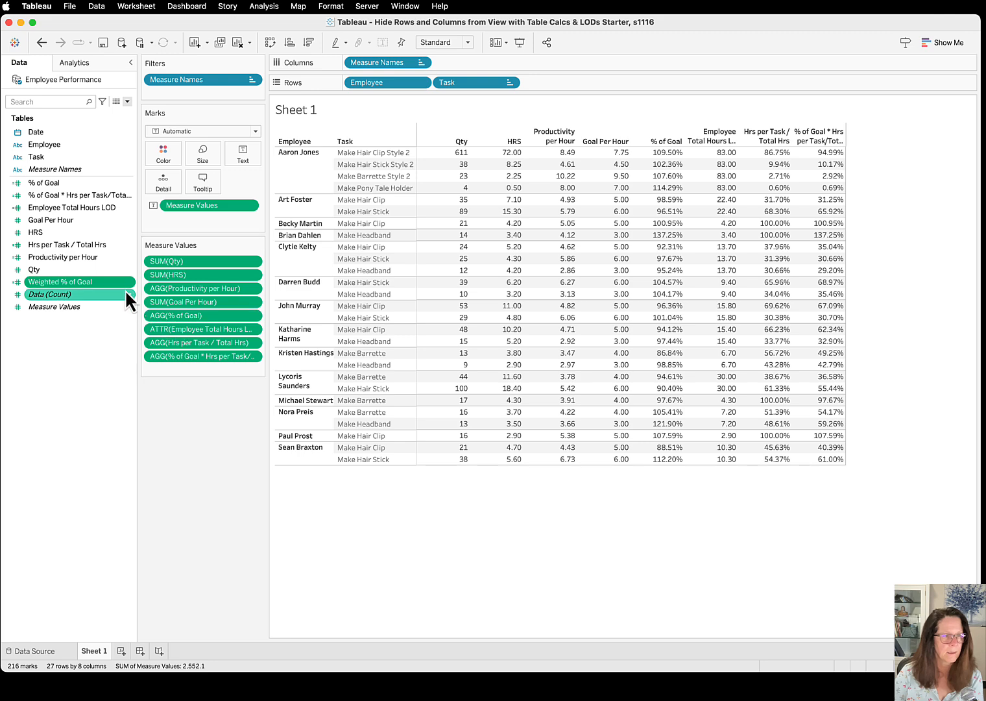
Set the default number format of Weighted % of Goal to Percentage and add the field at the end of Measure Values
{"action": "right_click", "coordinate": [127, 284]}
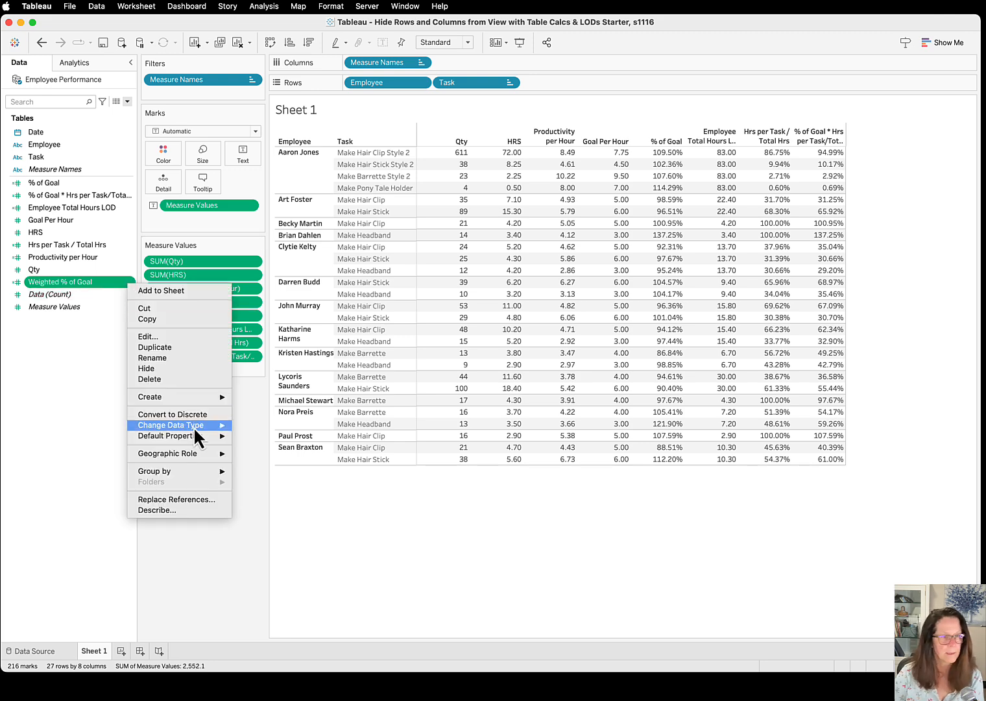
{"action": "mouse_move", "coordinate": [198, 436]}
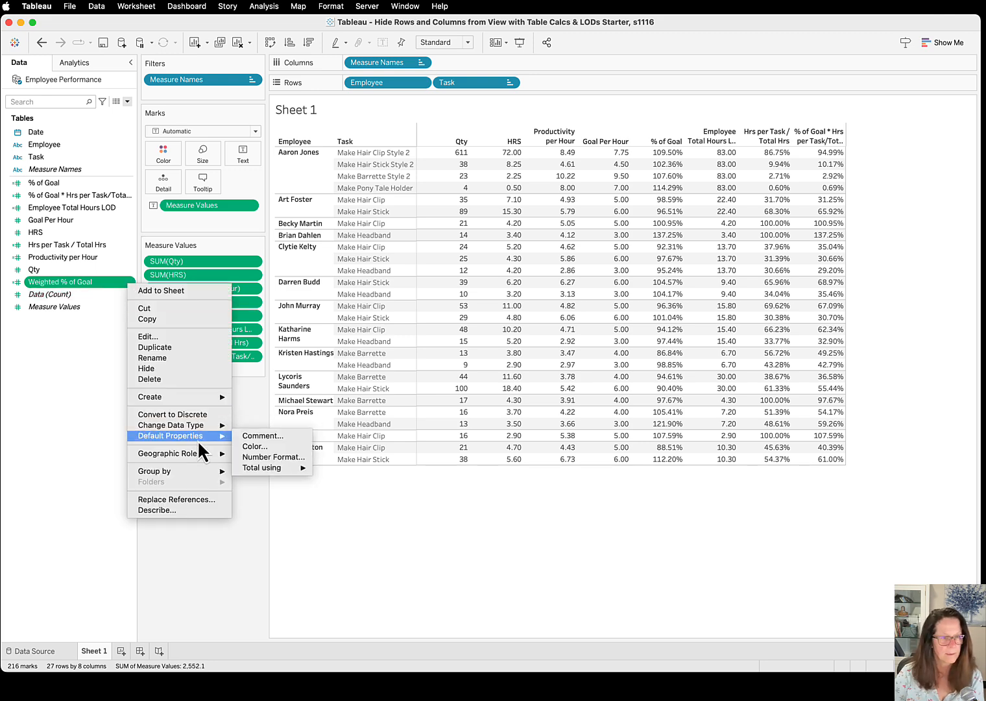
{"action": "left_click", "coordinate": [279, 457]}
{"action": "left_click", "coordinate": [386, 338]}
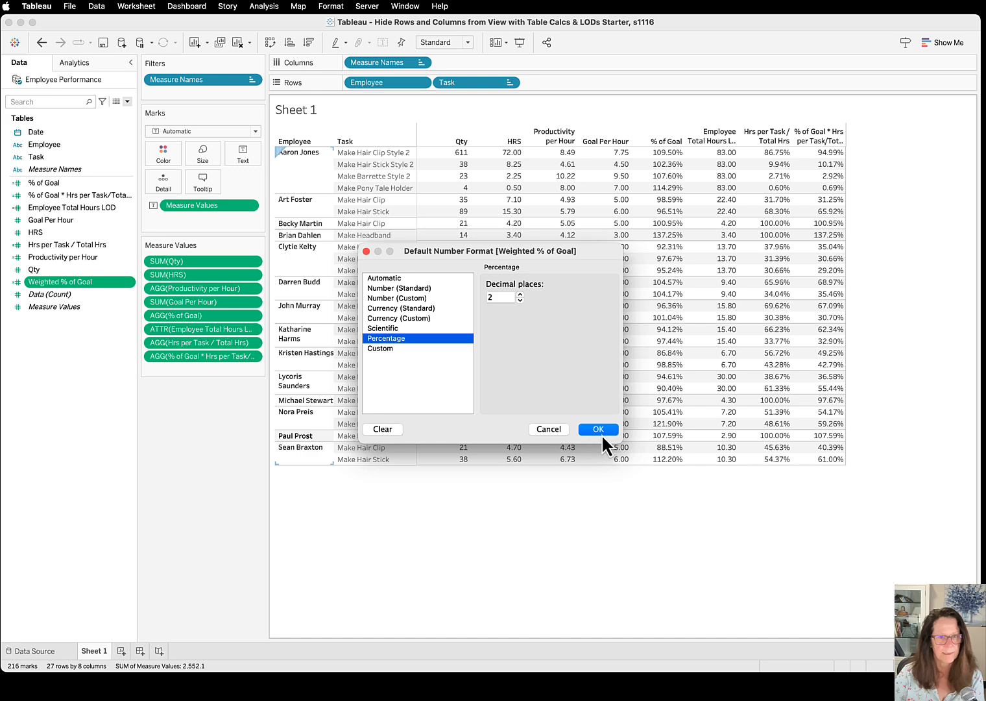
{"action": "left_click", "coordinate": [598, 429]}
{"action": "left_click_drag", "start_coordinate": [90, 283], "coordinate": [203, 366]}
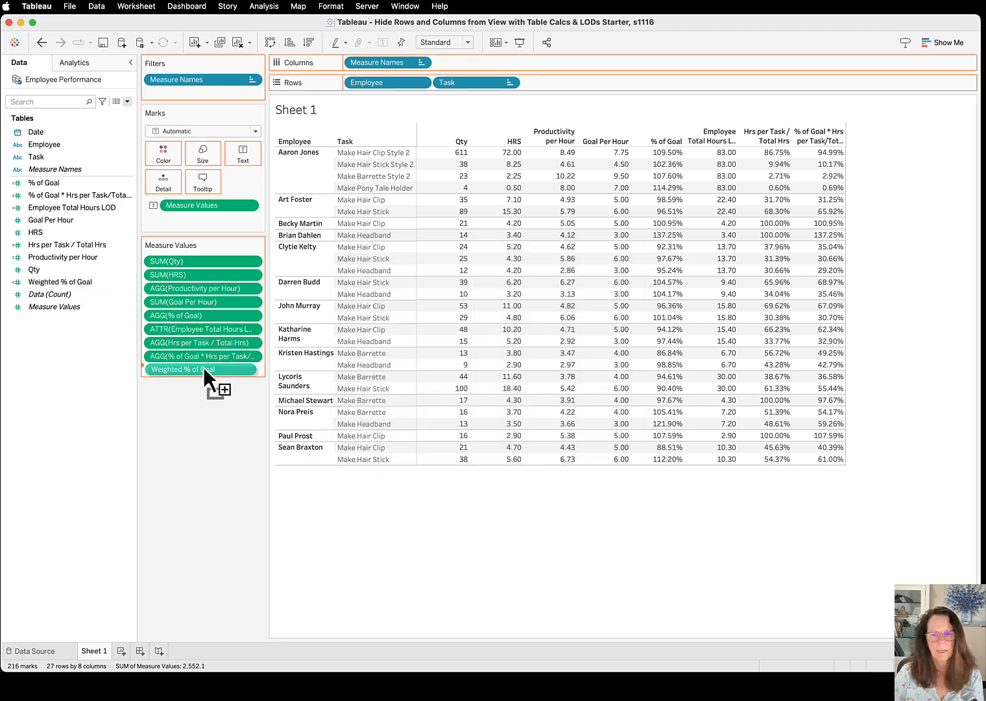
{"action": "left_click_drag", "start_coordinate": [204, 367], "coordinate": [204, 369]}
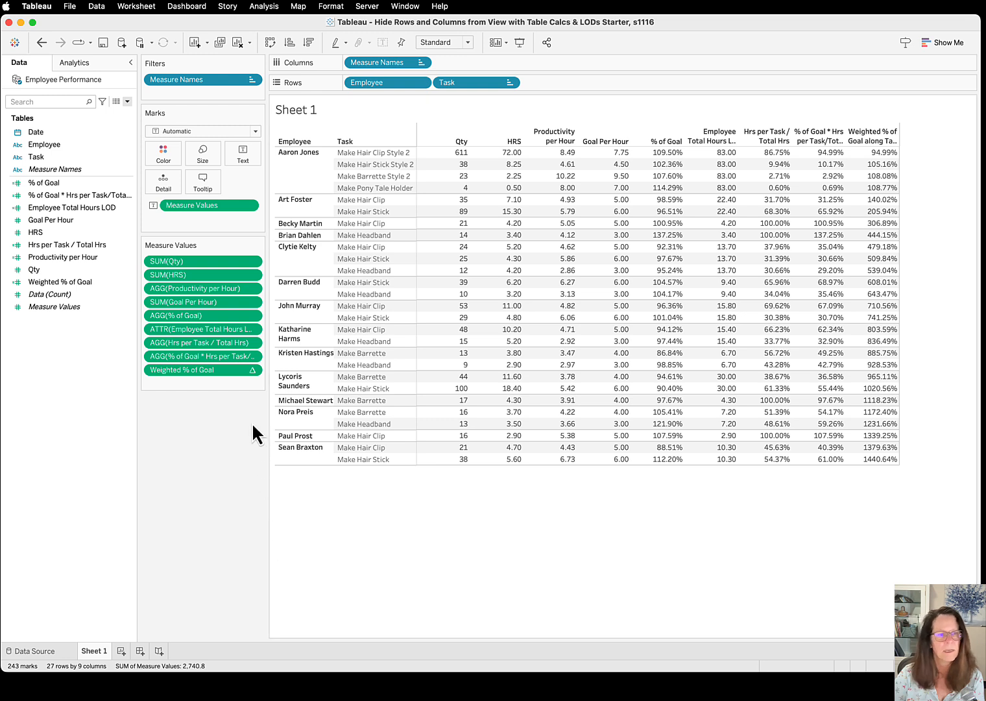
Set the Weighted % of Goal table calculation in Measure Values to compute using Pane (down)
{"action": "left_click", "coordinate": [253, 370]}
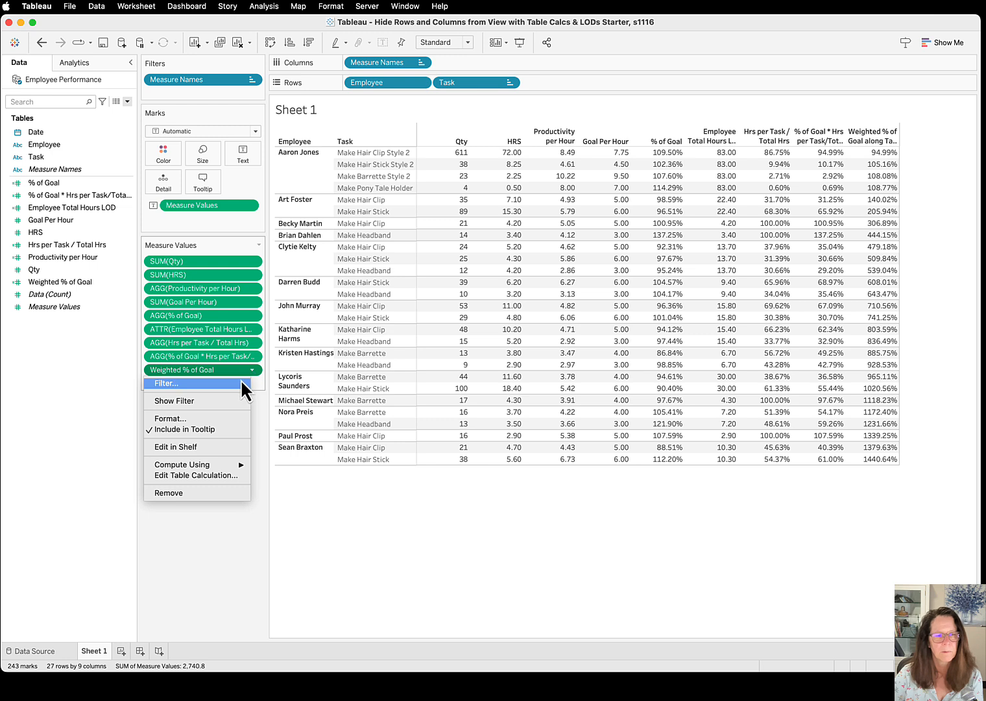
{"action": "mouse_move", "coordinate": [216, 464]}
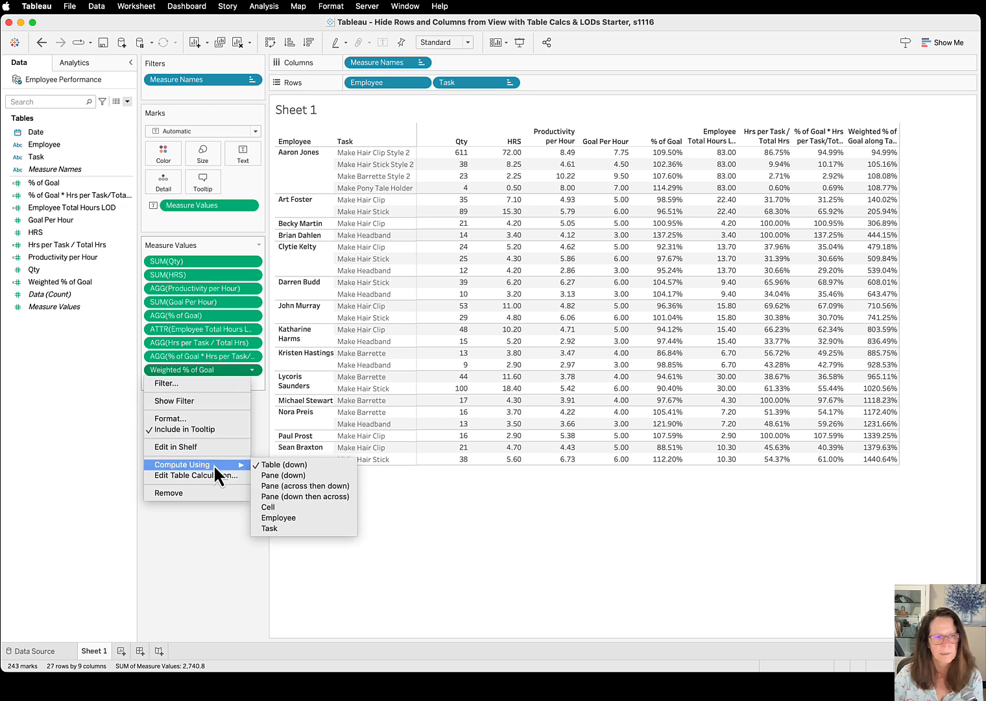
{"action": "left_click", "coordinate": [302, 477]}
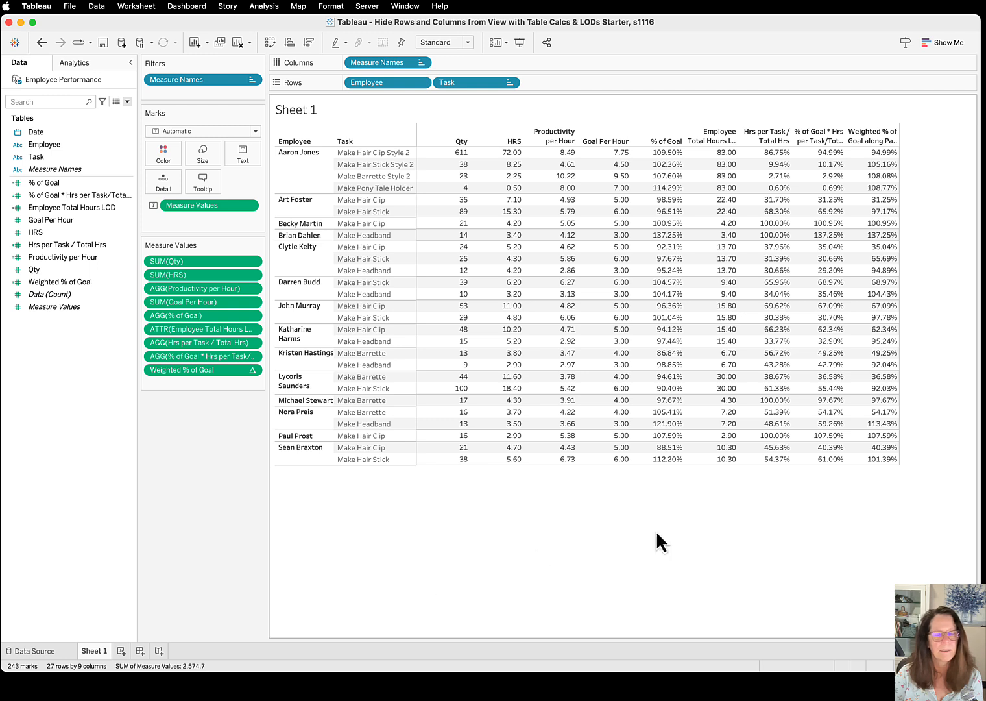
Bring page 9 of the Acrobat guide into view, then return to Tableau and hide the header of the Task row field
{"action": "key", "text": "super+Tab"}
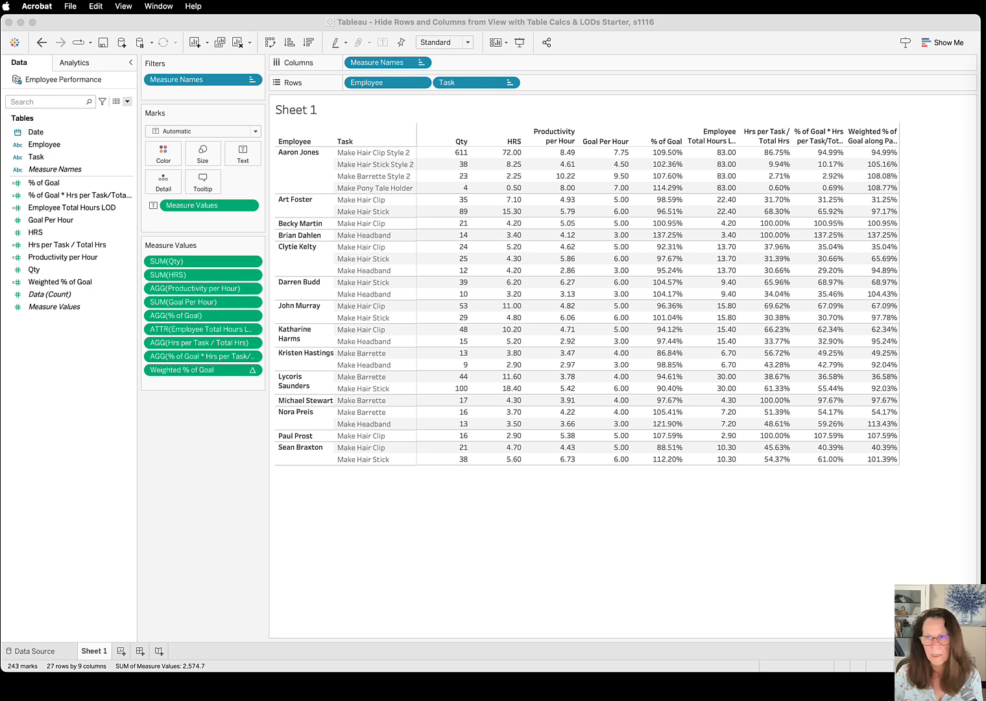
{"action": "left_click_drag", "start_coordinate": [985, 81], "coordinate": [830, 44]}
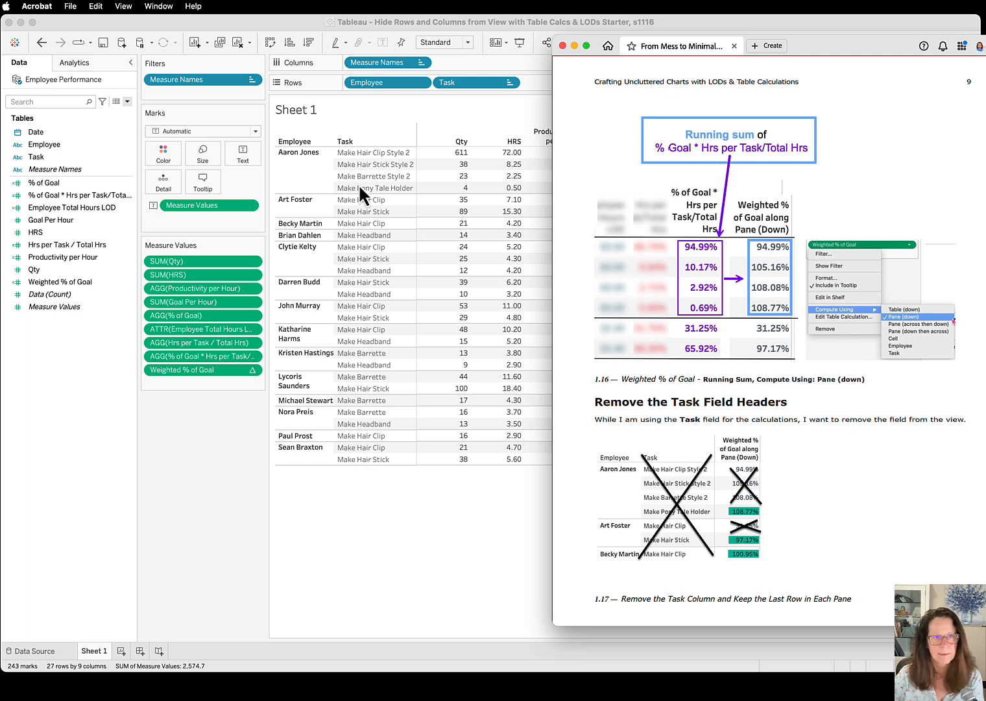
{"action": "left_click", "coordinate": [510, 82]}
{"action": "left_click", "coordinate": [510, 82]}
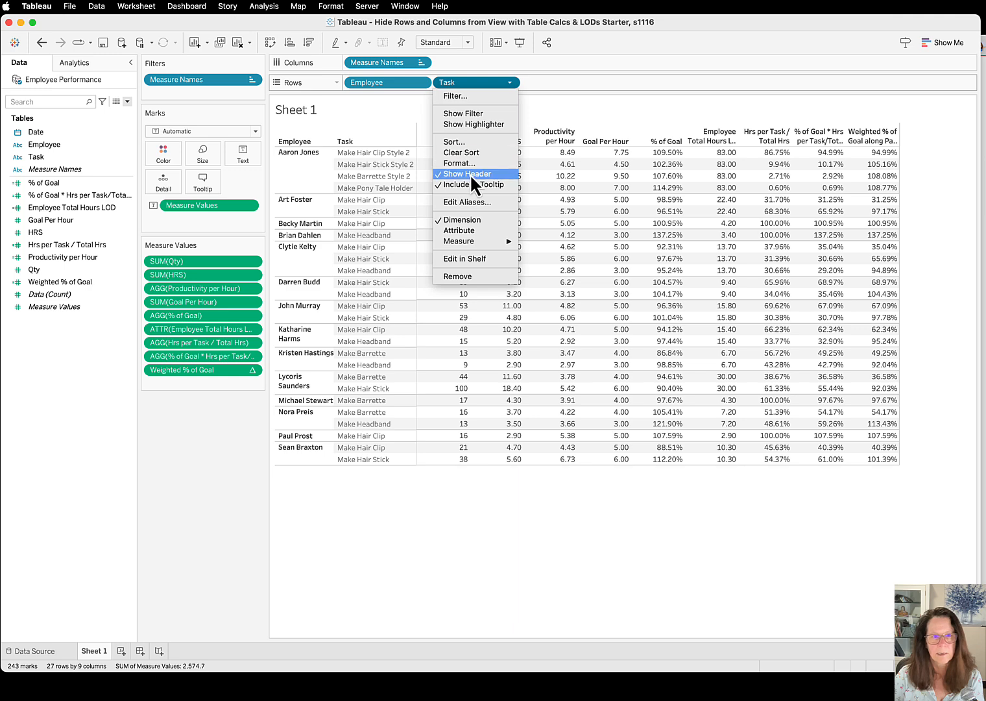
{"action": "left_click", "coordinate": [470, 174]}
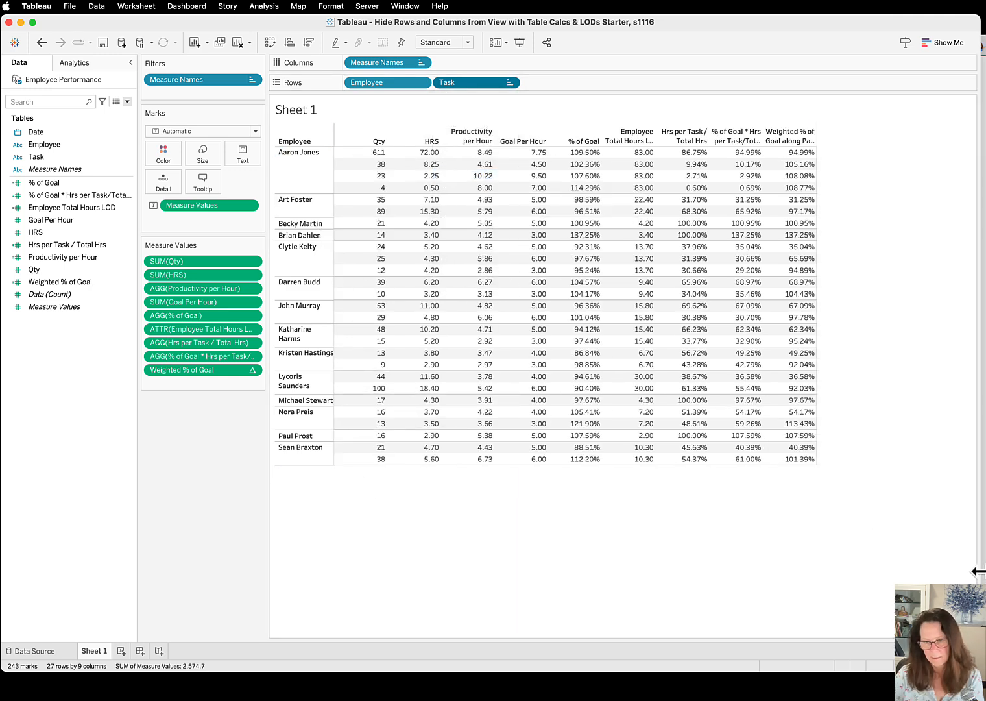
Switch to the Acrobat guide, review the Weighted last row of partition calculation on page 10, and move the guide out of view
{"action": "key", "text": "super+Tab"}
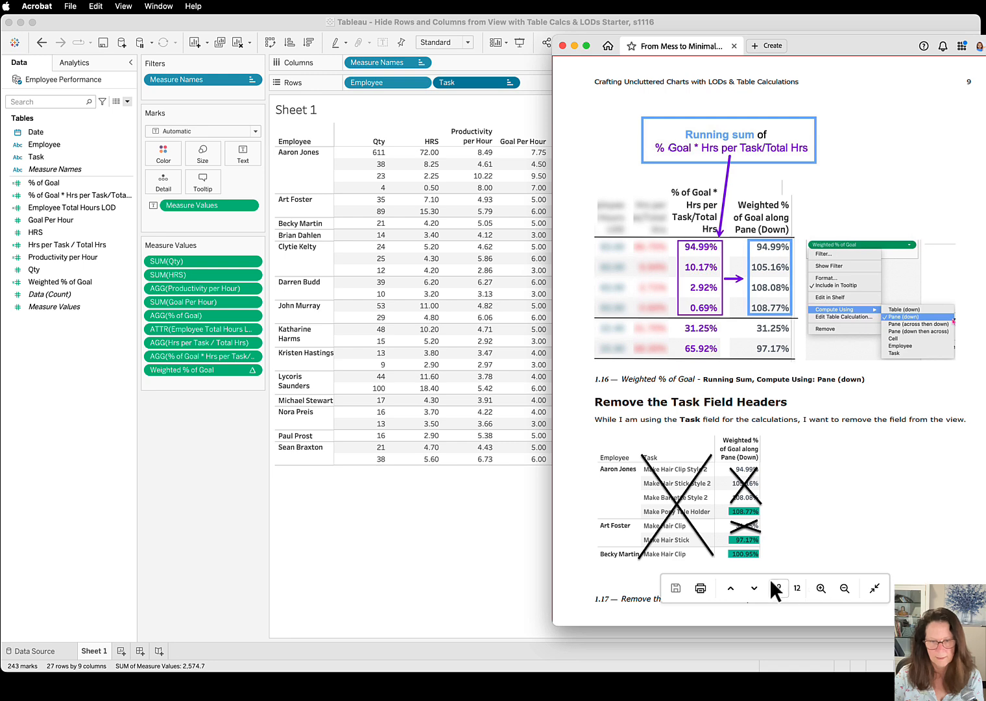
{"action": "double_click", "coordinate": [753, 587]}
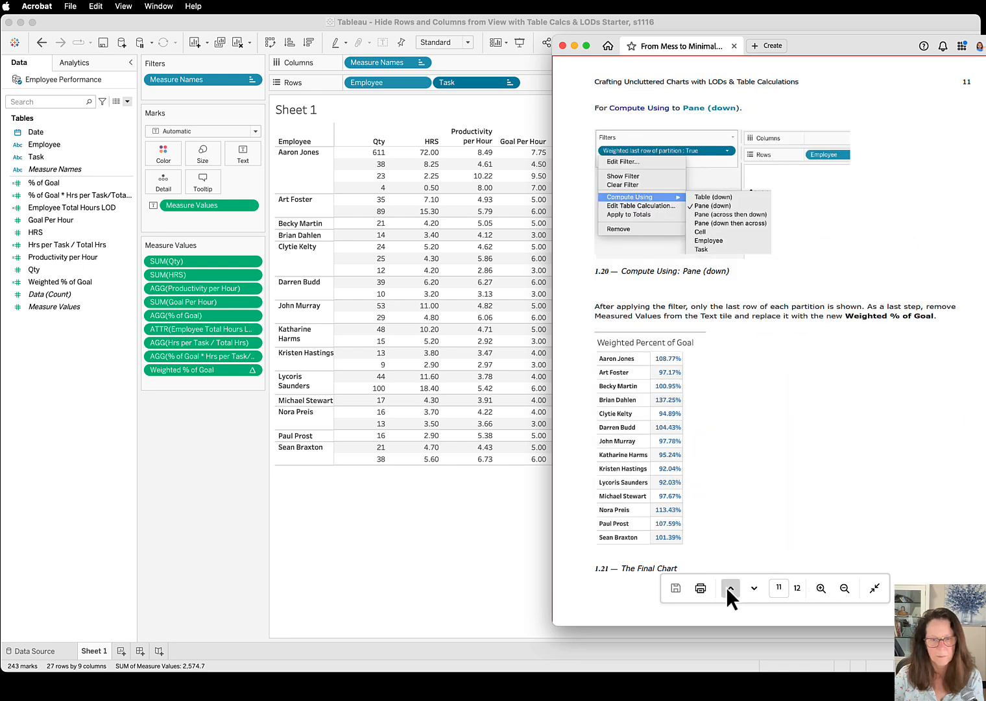
{"action": "left_click", "coordinate": [726, 586]}
{"action": "left_click", "coordinate": [724, 587]}
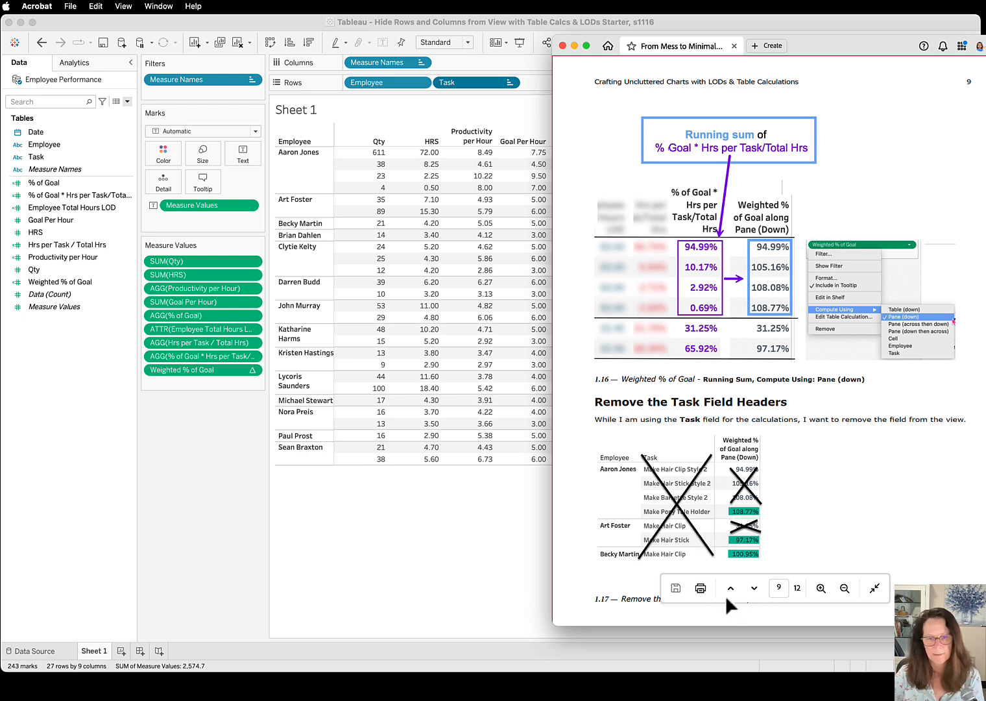
{"action": "left_click", "coordinate": [754, 588]}
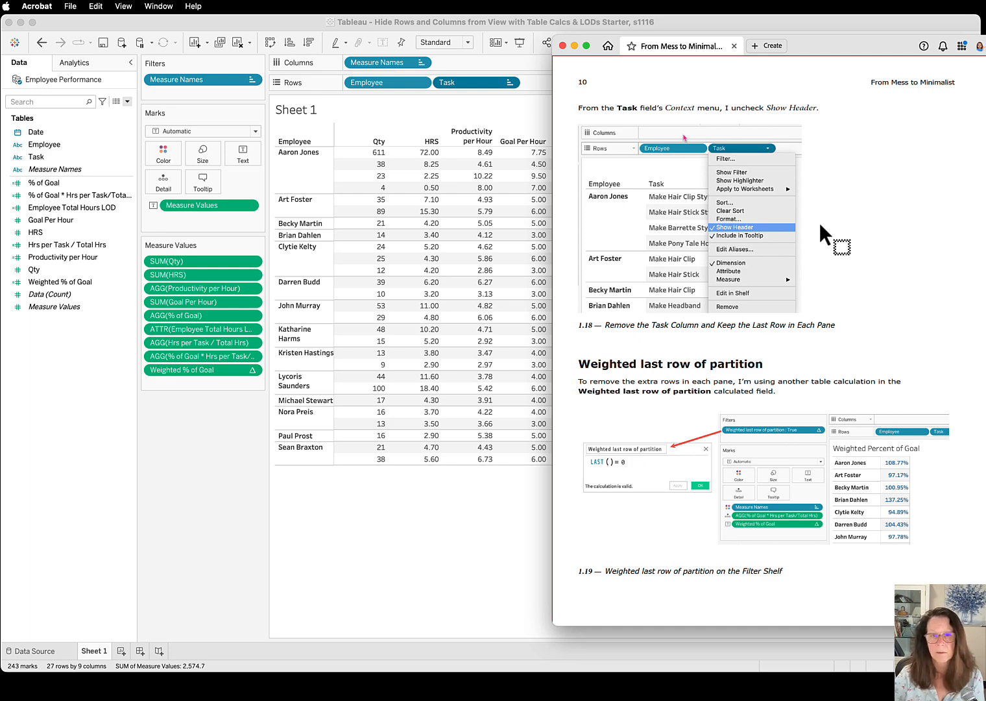
{"action": "left_click_drag", "start_coordinate": [820, 46], "coordinate": [985, 45]}
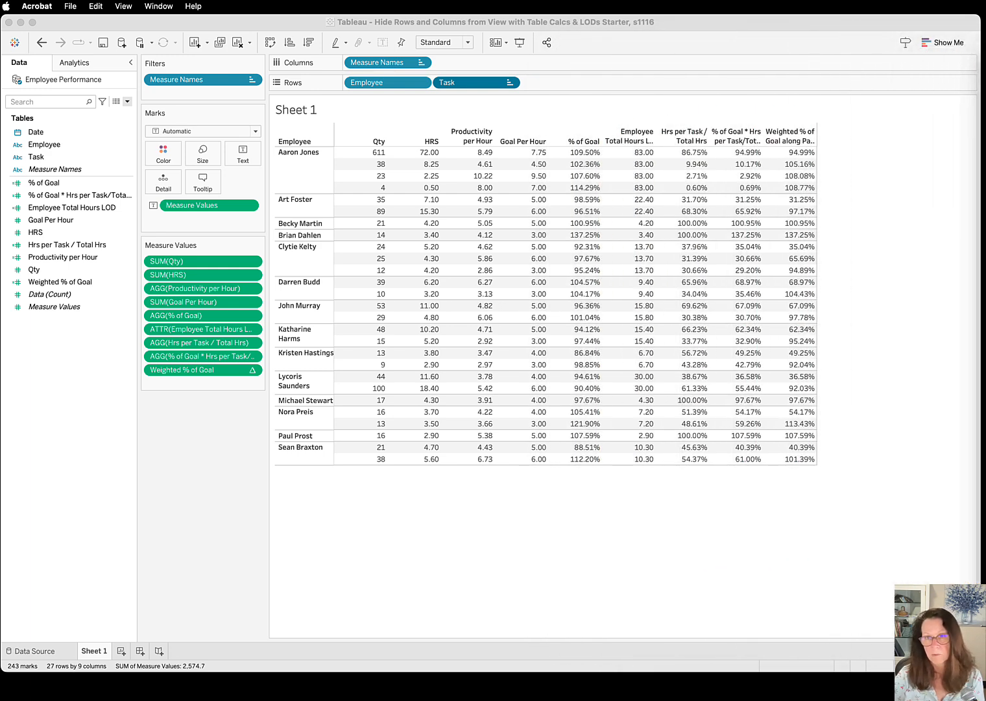
Create a calculated field named Weighted last row of partition with the formula LAST() = 0
{"action": "left_click", "coordinate": [127, 101]}
{"action": "left_click", "coordinate": [79, 114]}
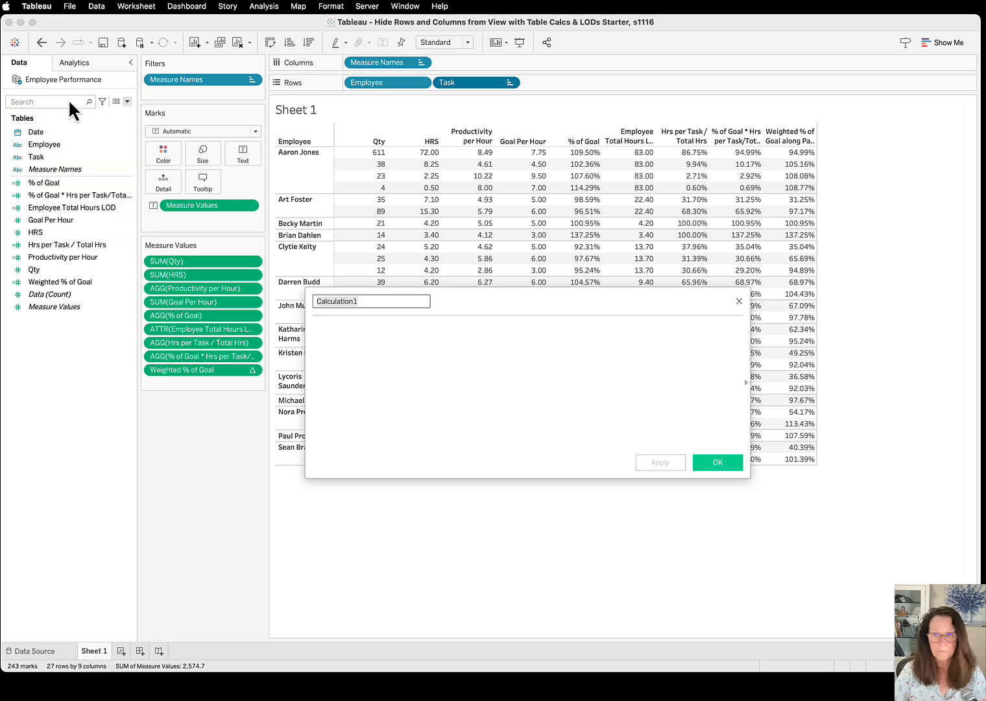
{"action": "type", "text": "Wei"}
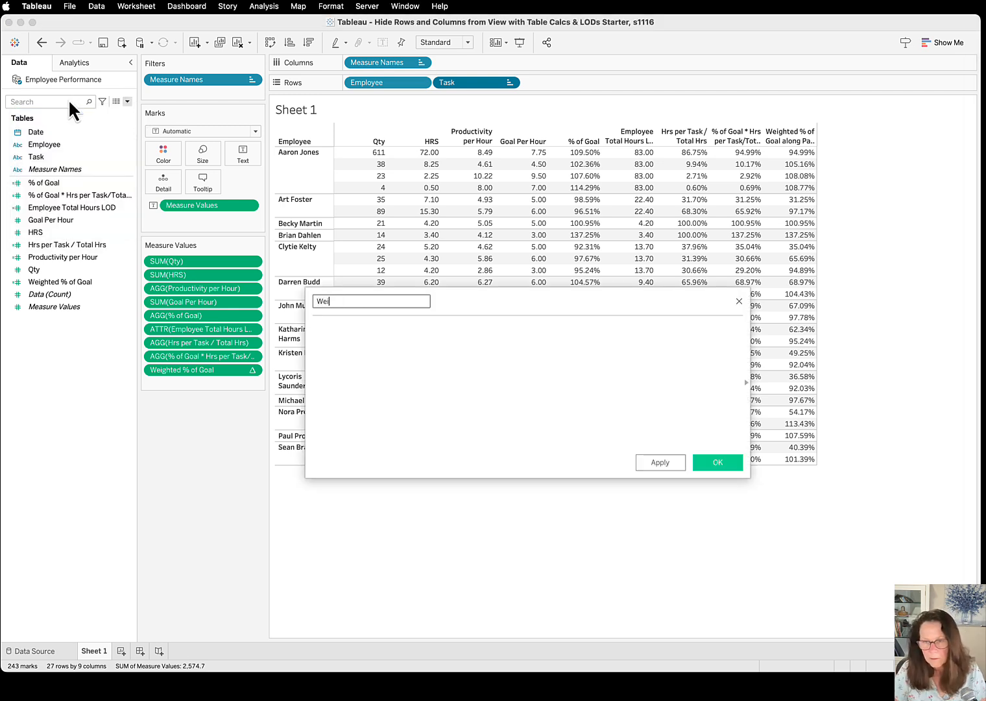
{"action": "type", "text": "ghte"}
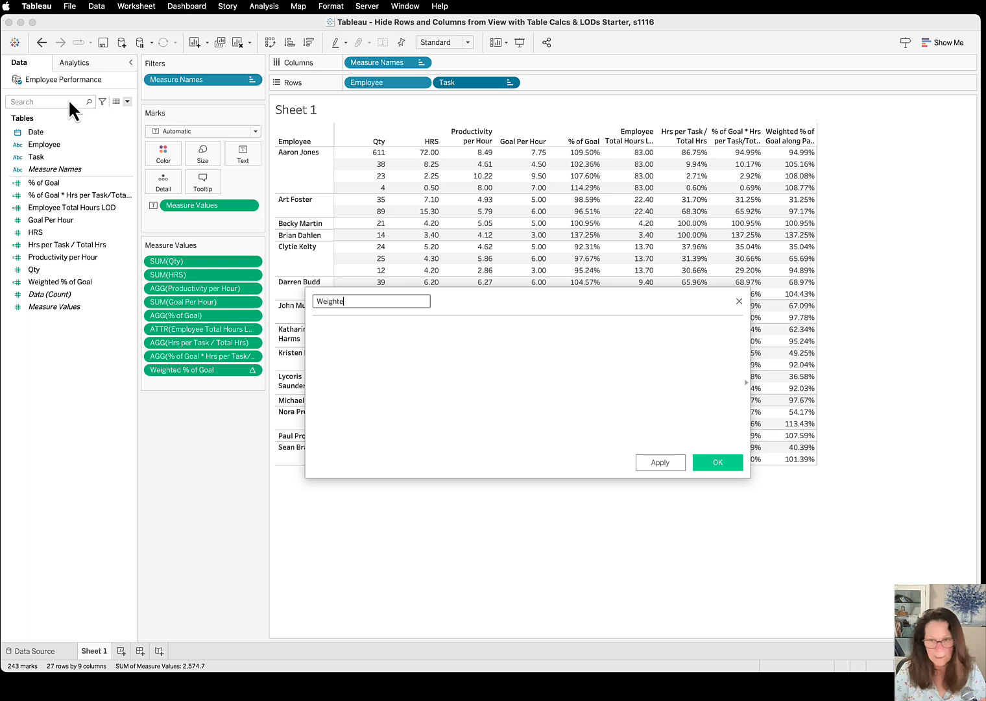
{"action": "type", "text": "d last row o"}
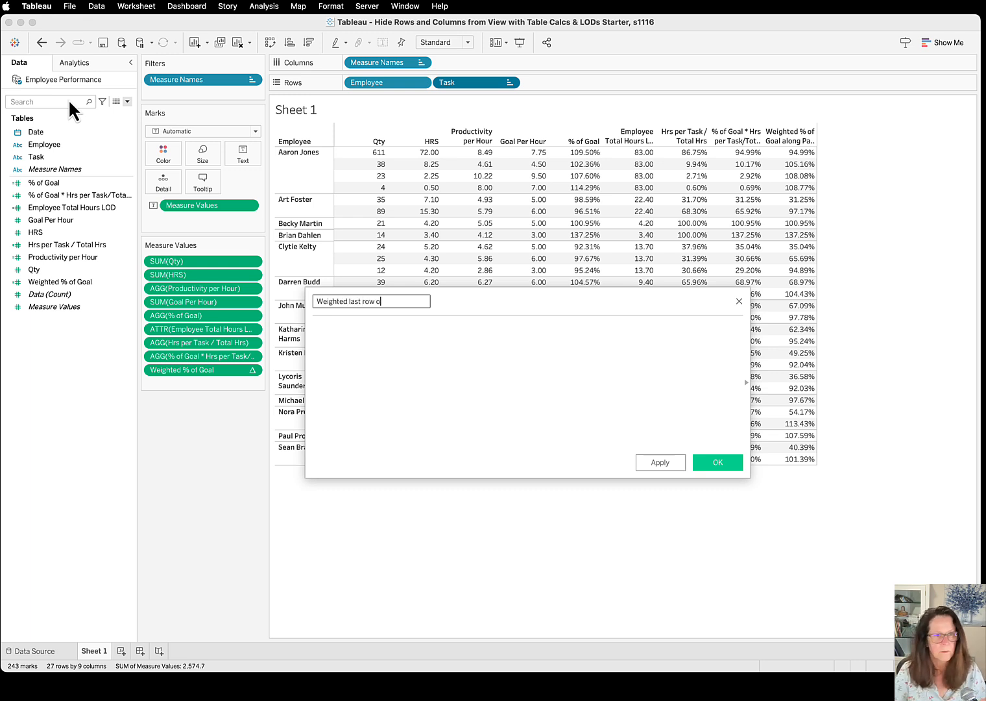
{"action": "type", "text": "f partition"}
{"action": "key", "text": "Tab"}
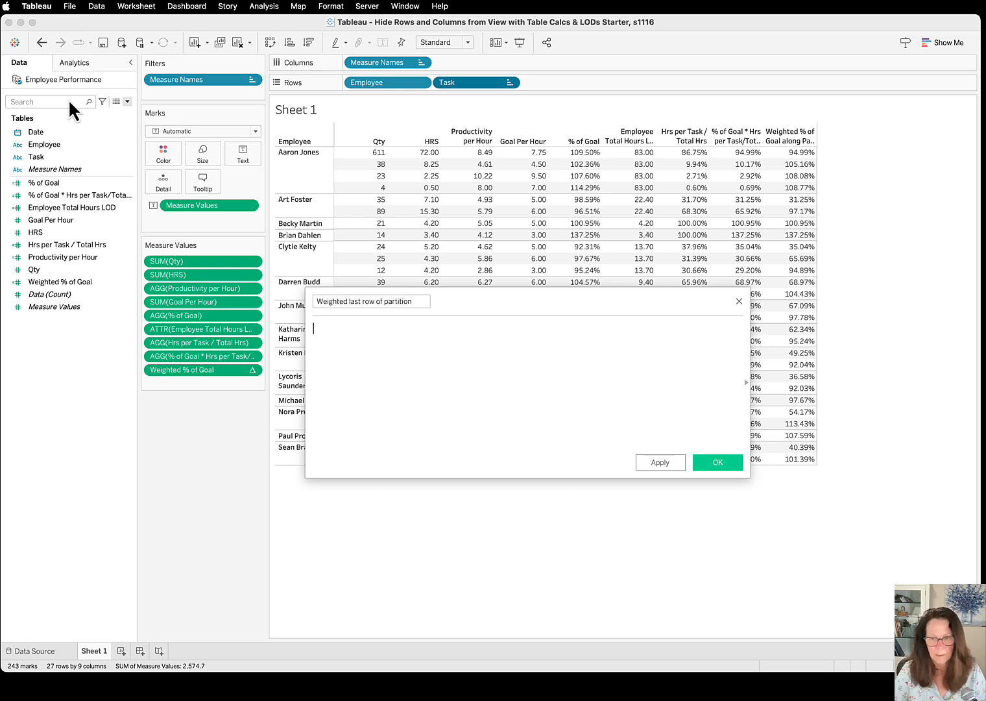
{"action": "type", "text": "LAST()"}
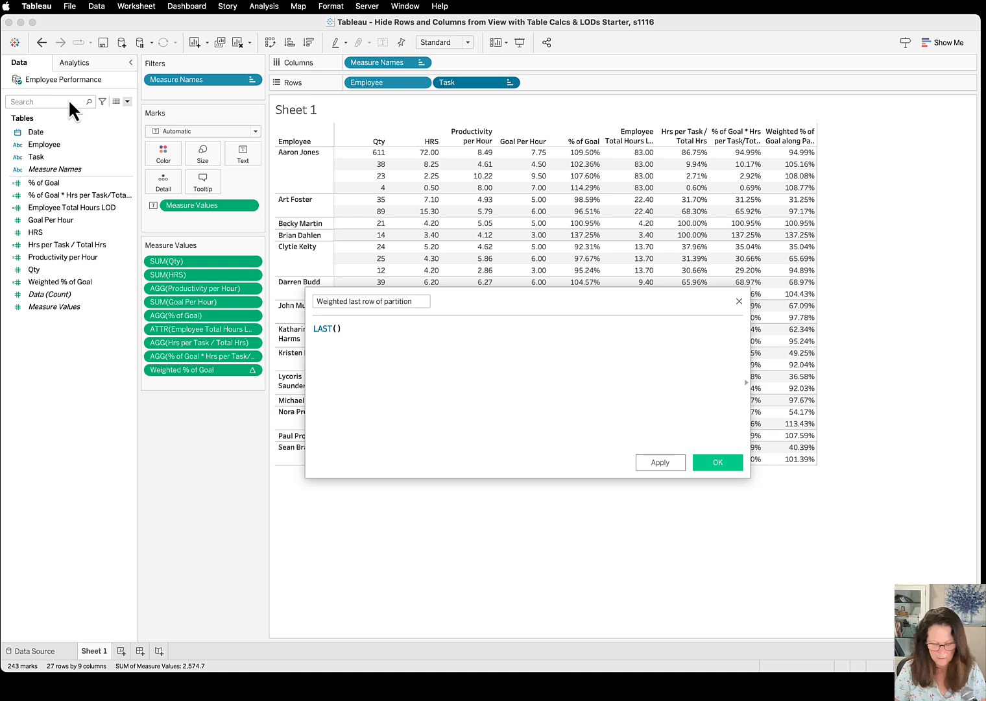
{"action": "type", "text": " = 0"}
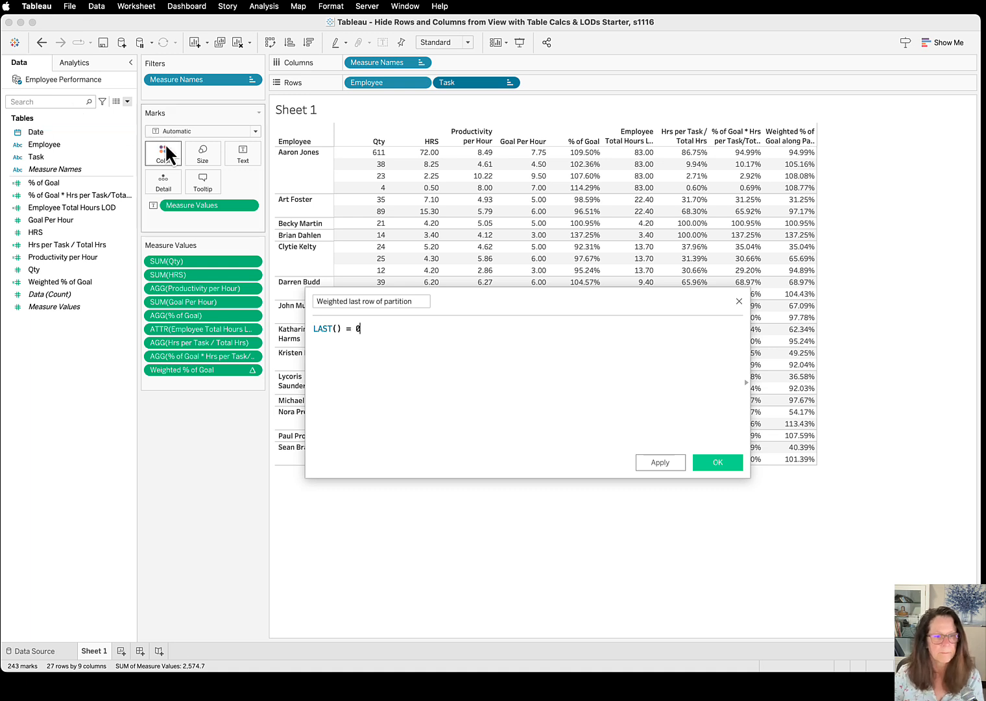
{"action": "left_click", "coordinate": [718, 462]}
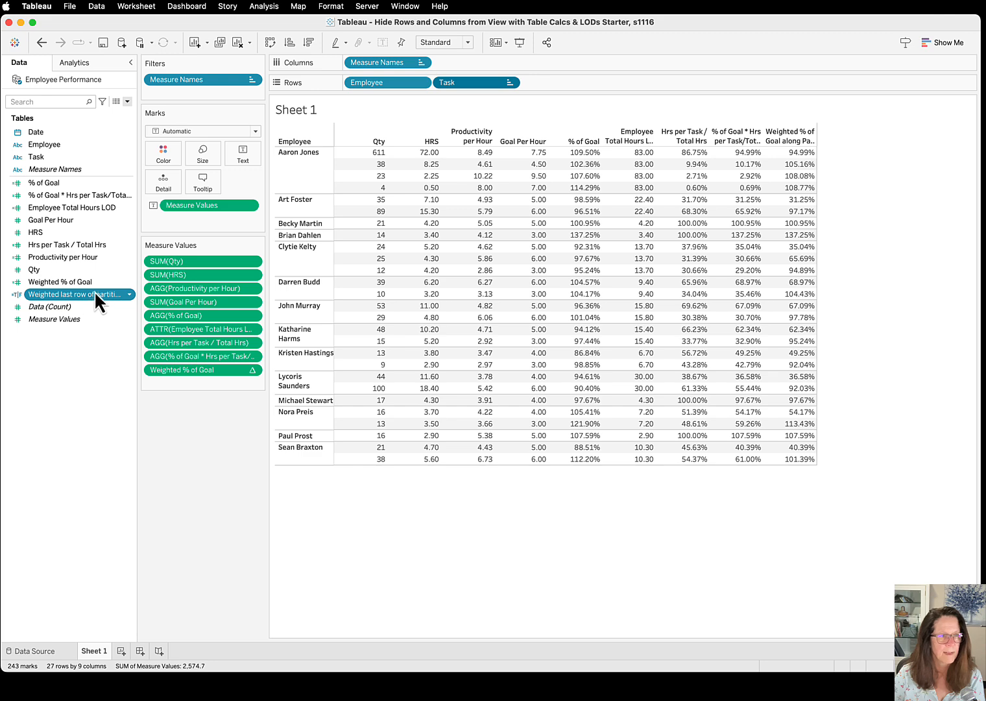
Add Weighted last row of partition as a filter that keeps only True
{"action": "left_click_drag", "start_coordinate": [95, 294], "coordinate": [213, 90]}
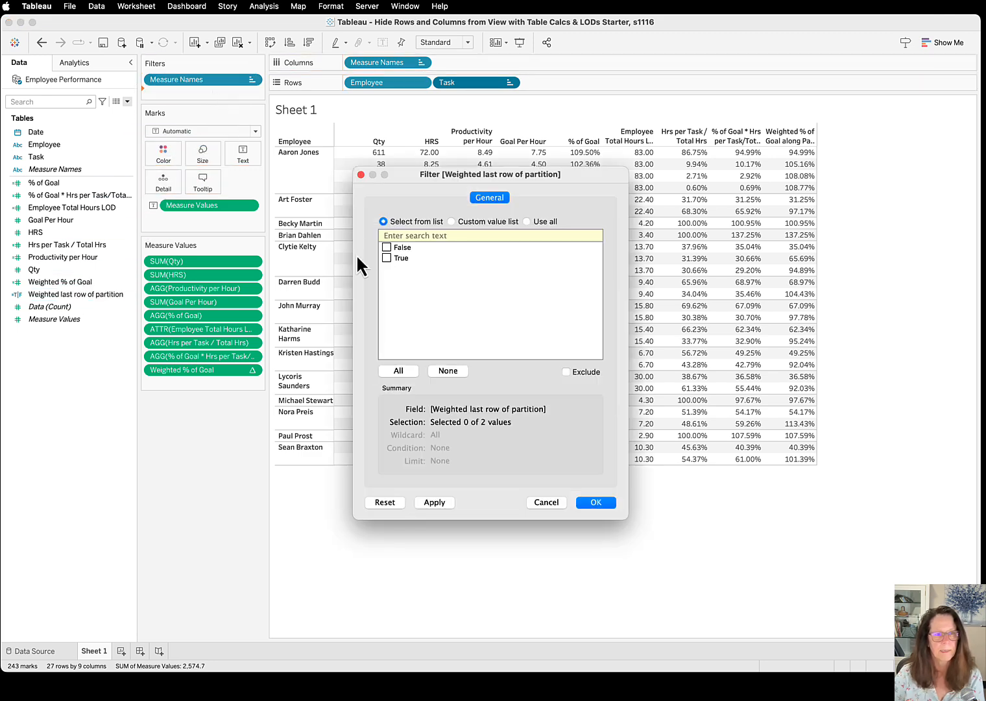
{"action": "left_click", "coordinate": [387, 257]}
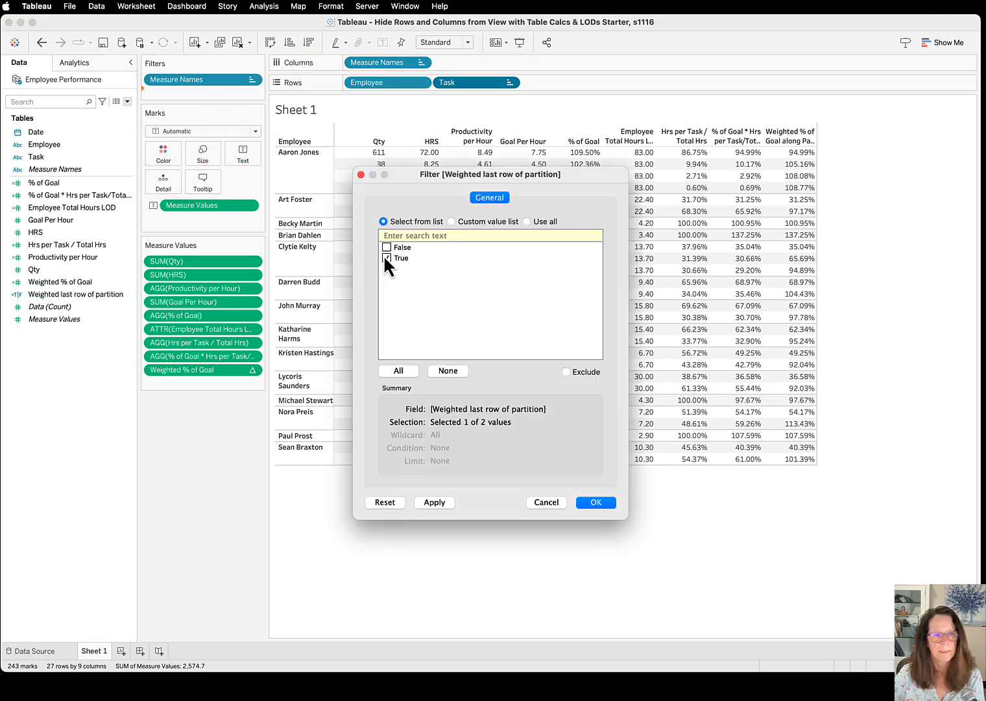
{"action": "left_click", "coordinate": [599, 500]}
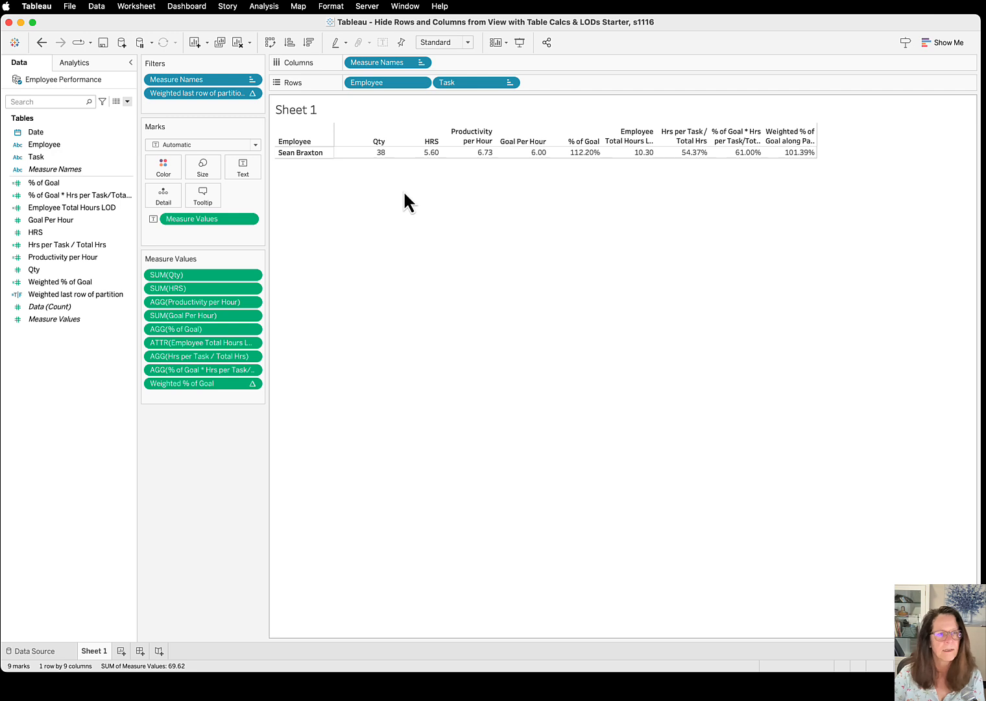
Set the Weighted last row of partition filter to compute using Pane (down), keeping only True
{"action": "left_click", "coordinate": [253, 94]}
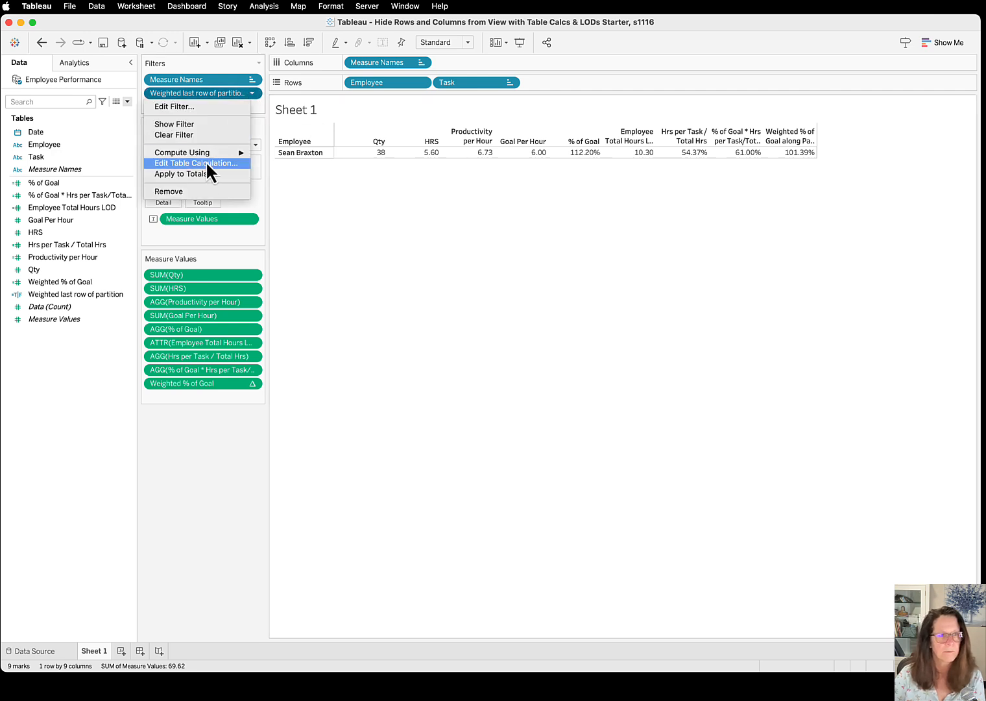
{"action": "mouse_move", "coordinate": [202, 154]}
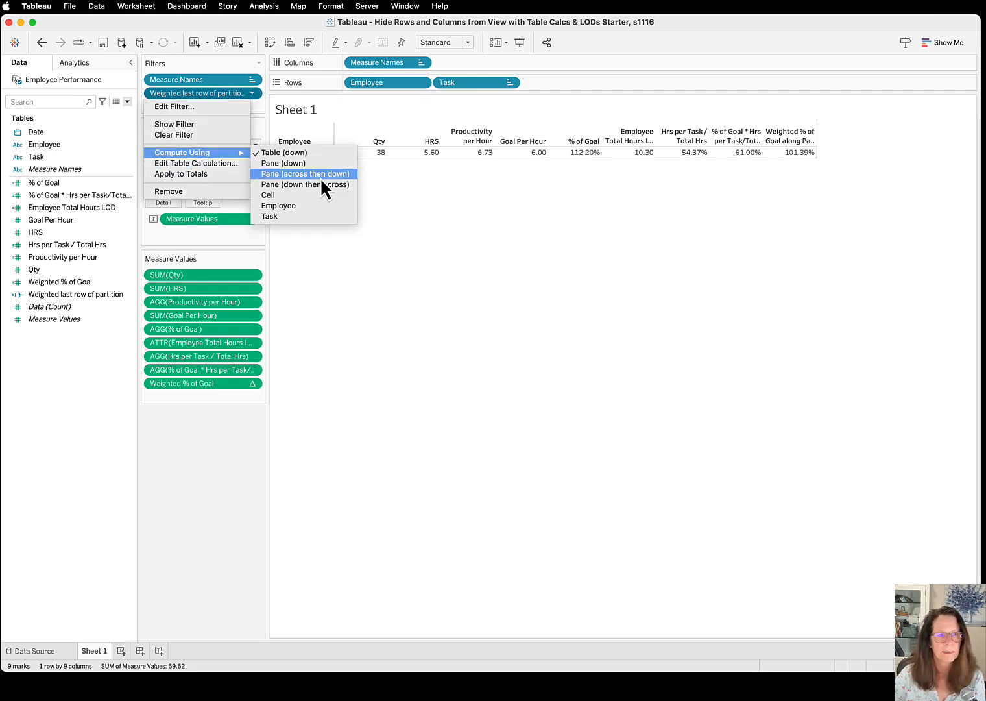
{"action": "left_click", "coordinate": [300, 164]}
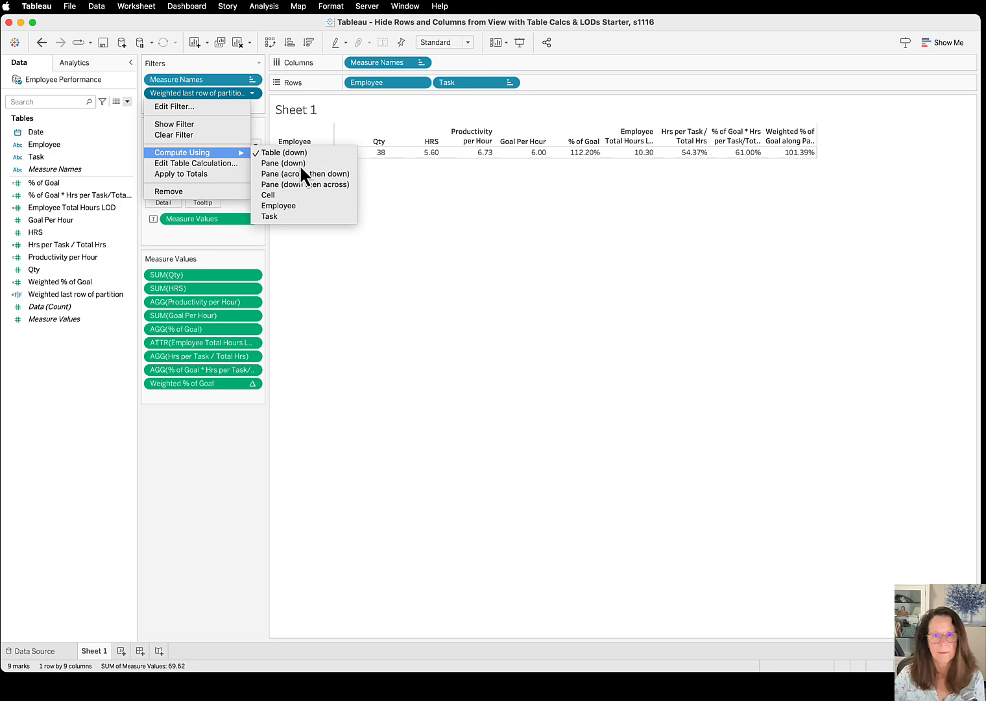
{"action": "left_click", "coordinate": [387, 258]}
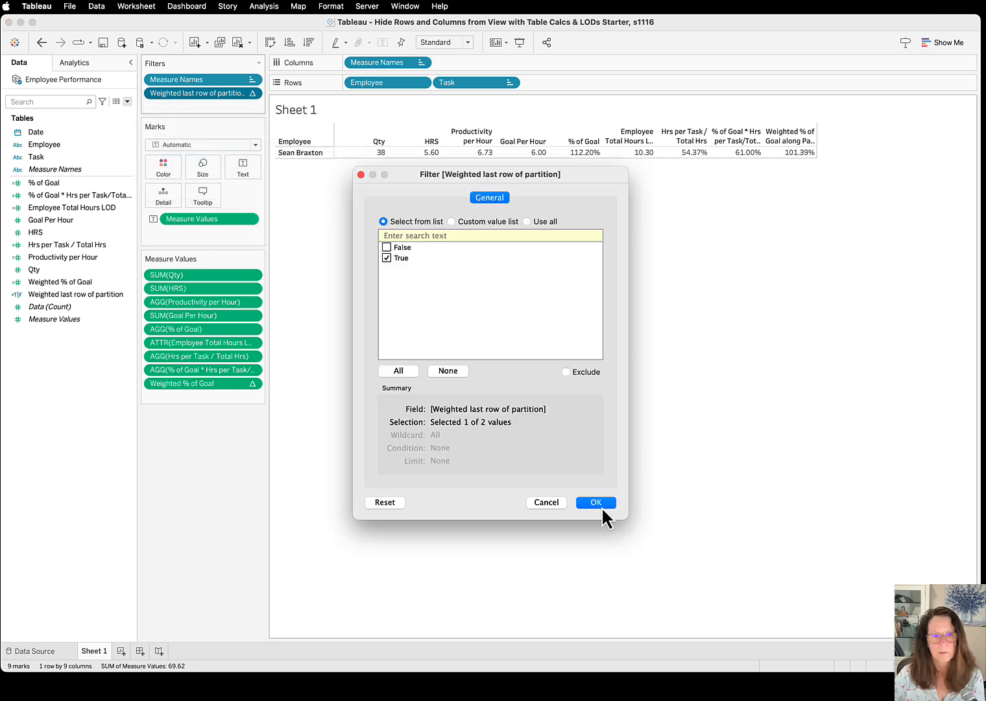
{"action": "left_click", "coordinate": [595, 502]}
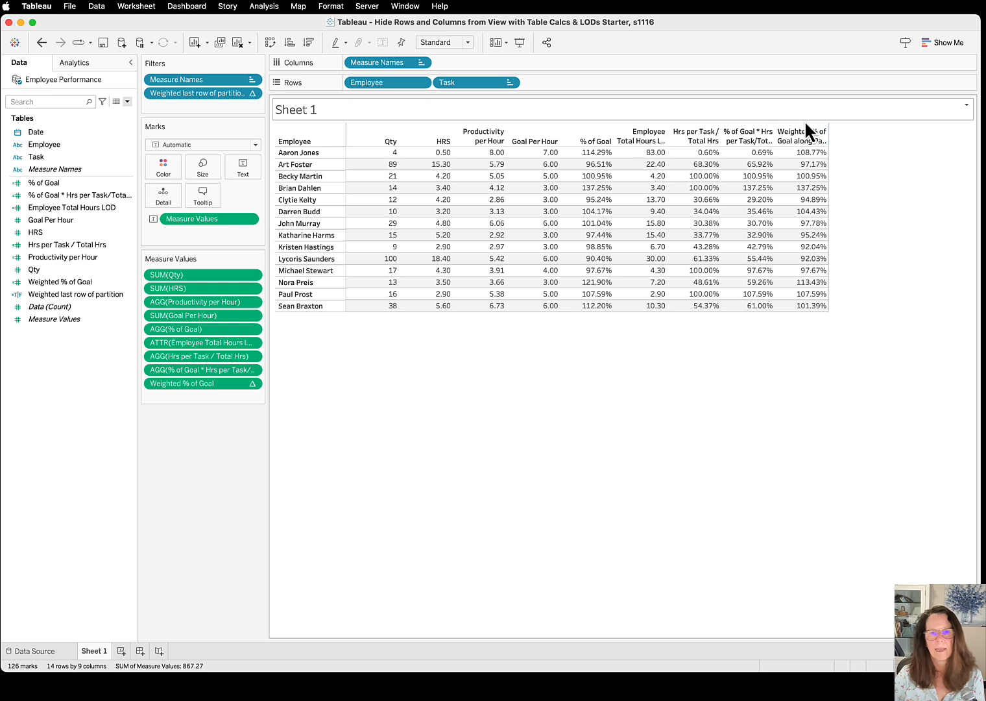
Move Weighted % of Goal from Measure Values to Text on the Marks card and remove Measure Values from the view
{"action": "mouse_move", "coordinate": [821, 310]}
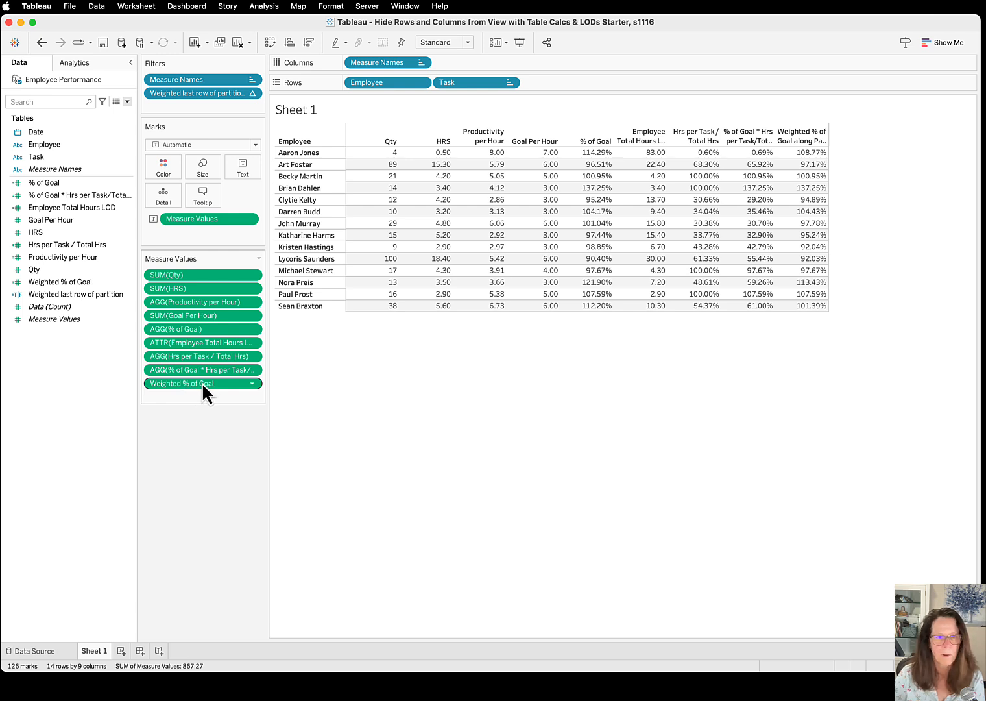
{"action": "left_click_drag", "start_coordinate": [202, 382], "coordinate": [249, 167]}
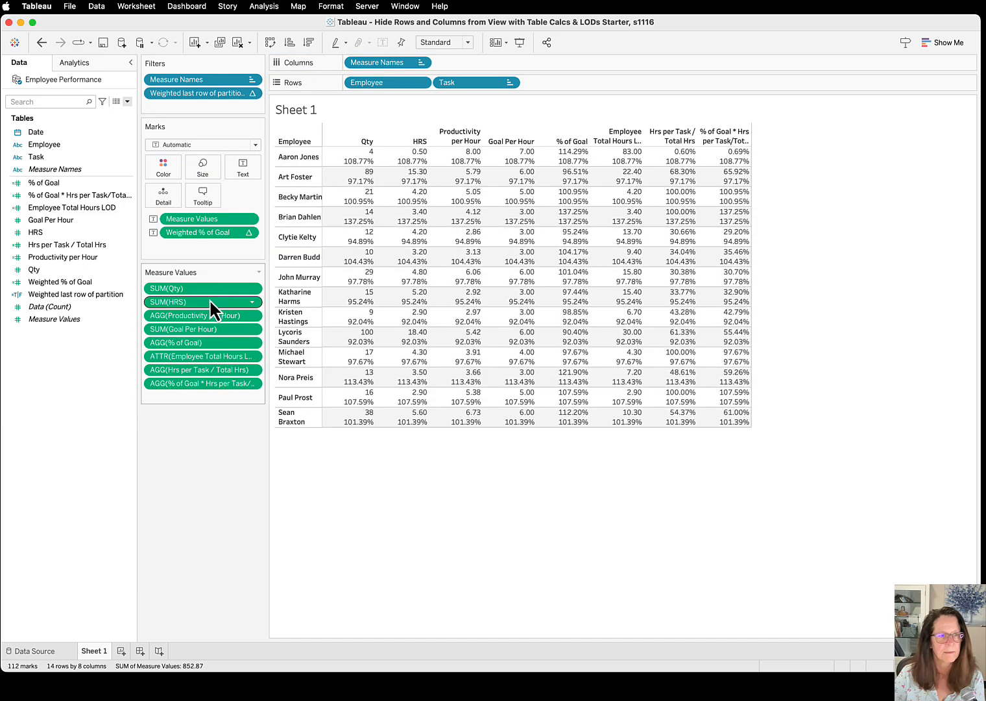
{"action": "left_click_drag", "start_coordinate": [210, 220], "coordinate": [67, 206]}
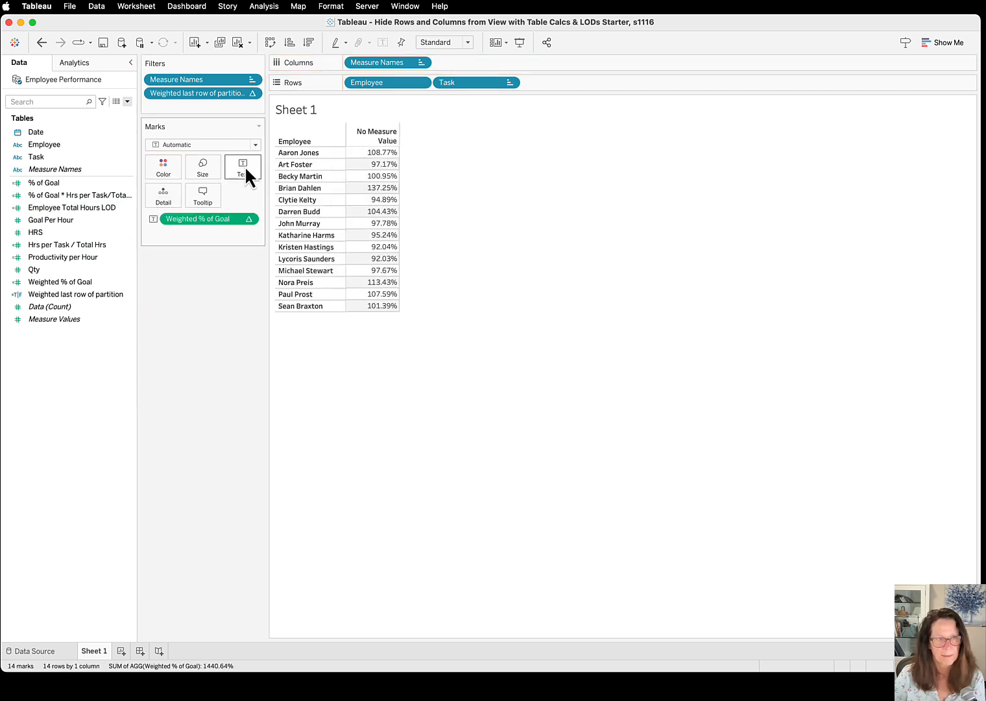
Take Measure Names off Columns, move it from Filters to Detail, and hide the field labels for rows
{"action": "left_click_drag", "start_coordinate": [390, 57], "coordinate": [141, 289]}
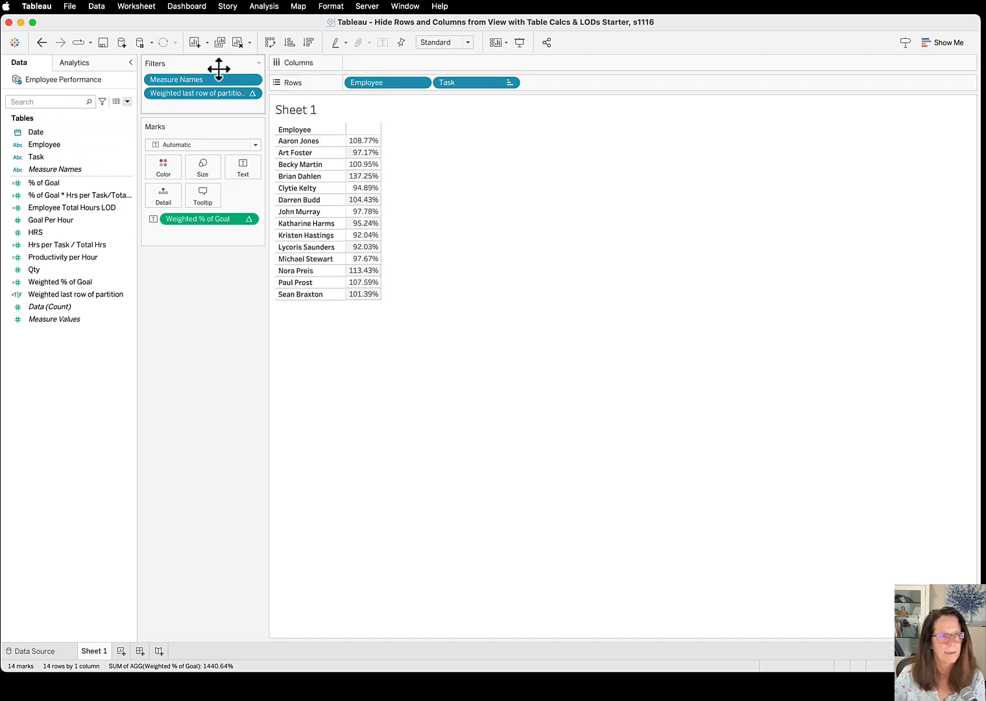
{"action": "left_click_drag", "start_coordinate": [216, 79], "coordinate": [150, 233]}
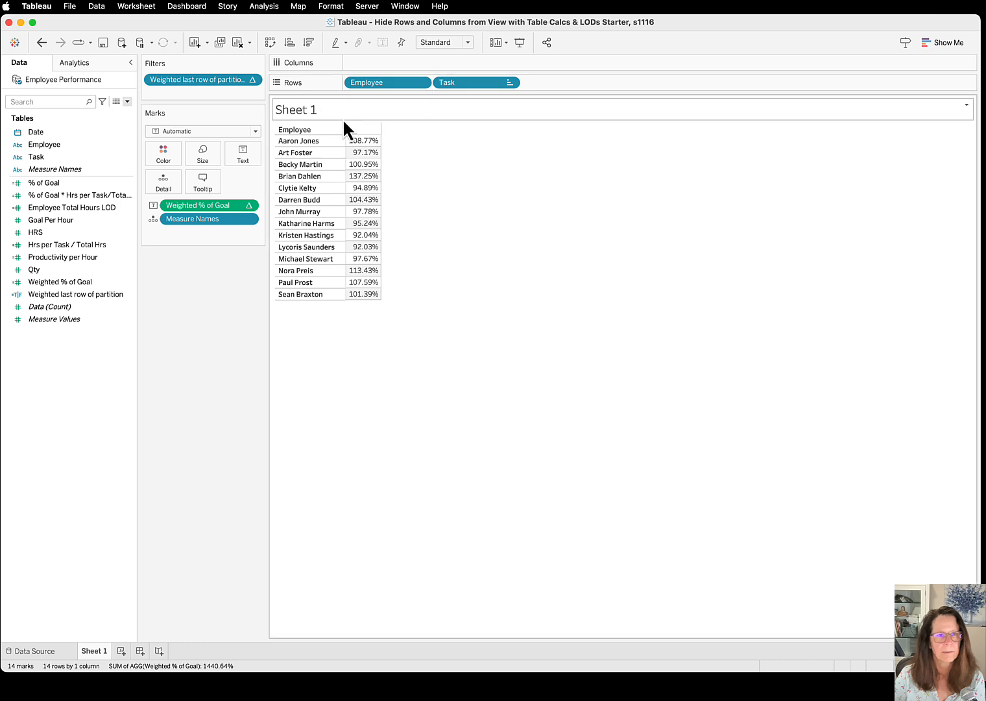
{"action": "right_click", "coordinate": [329, 129]}
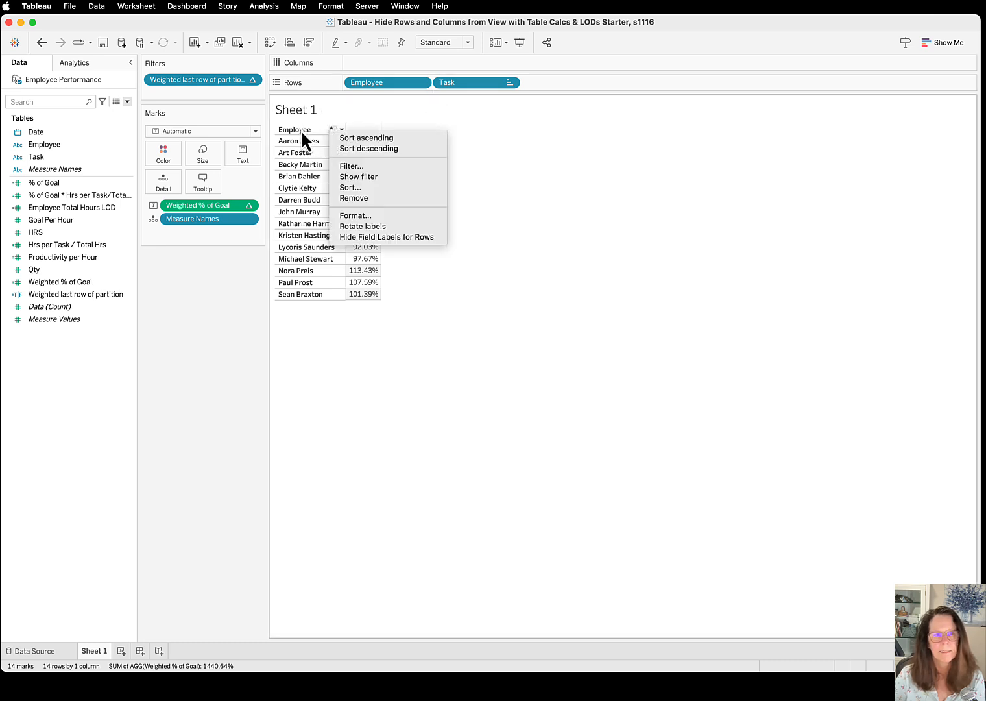
{"action": "left_click", "coordinate": [399, 236]}
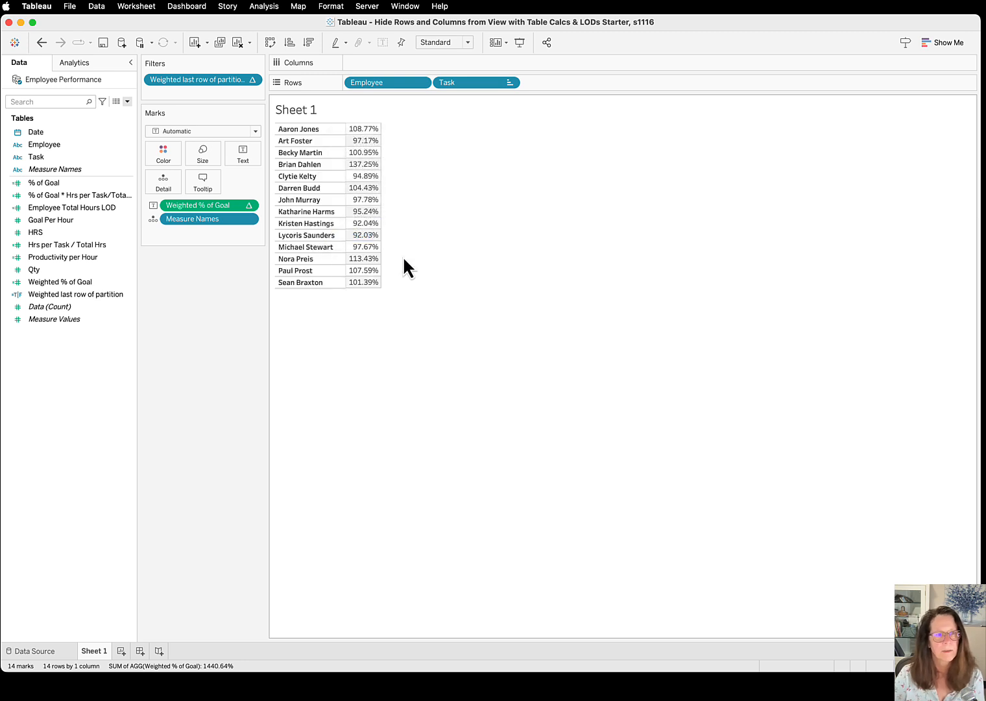